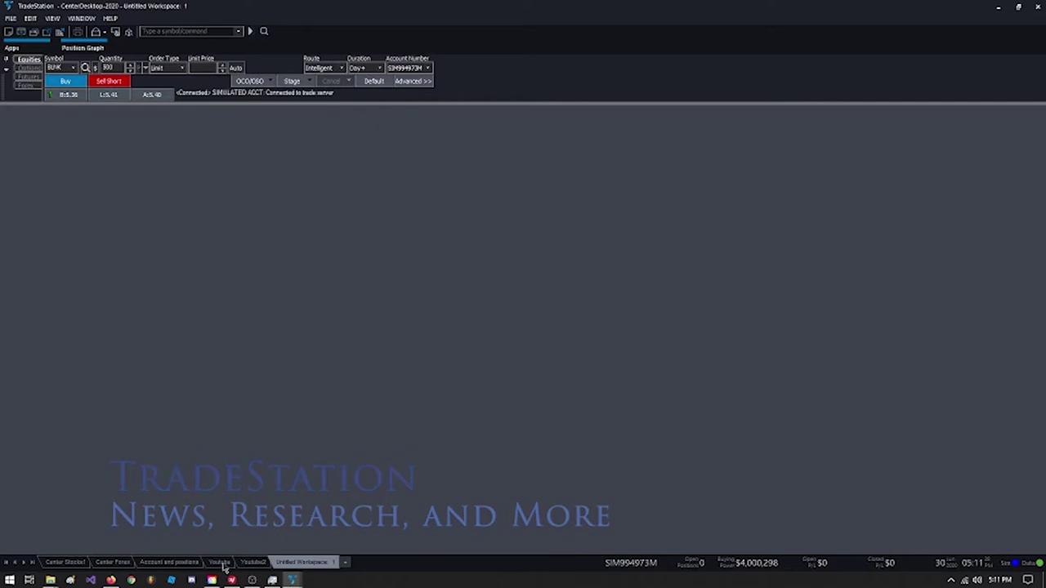
Copy the RadarScreen window from the Youtube workspace
{"action": "left_click", "coordinate": [221, 564]}
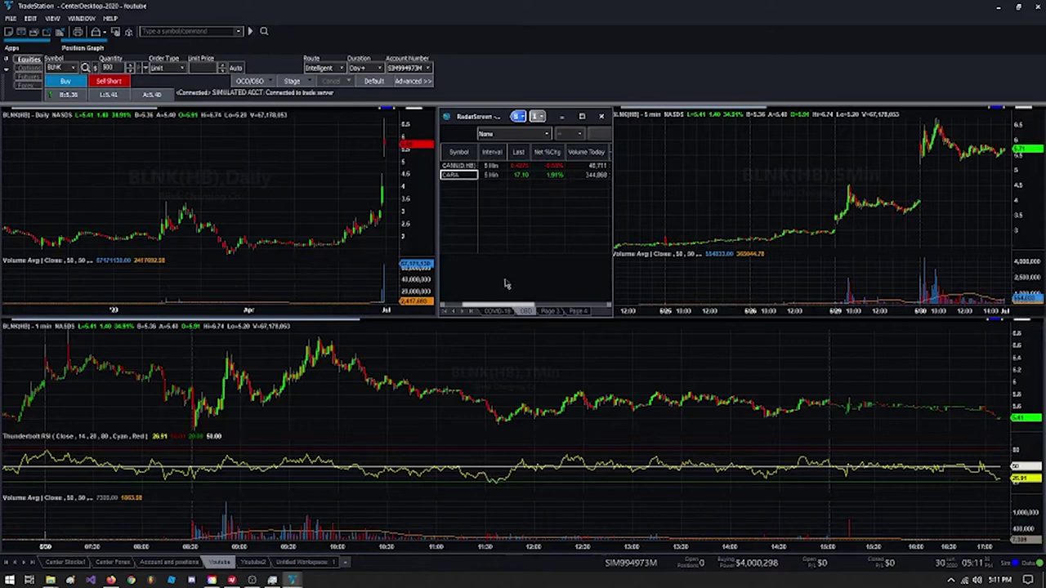
{"action": "left_click", "coordinate": [254, 563]}
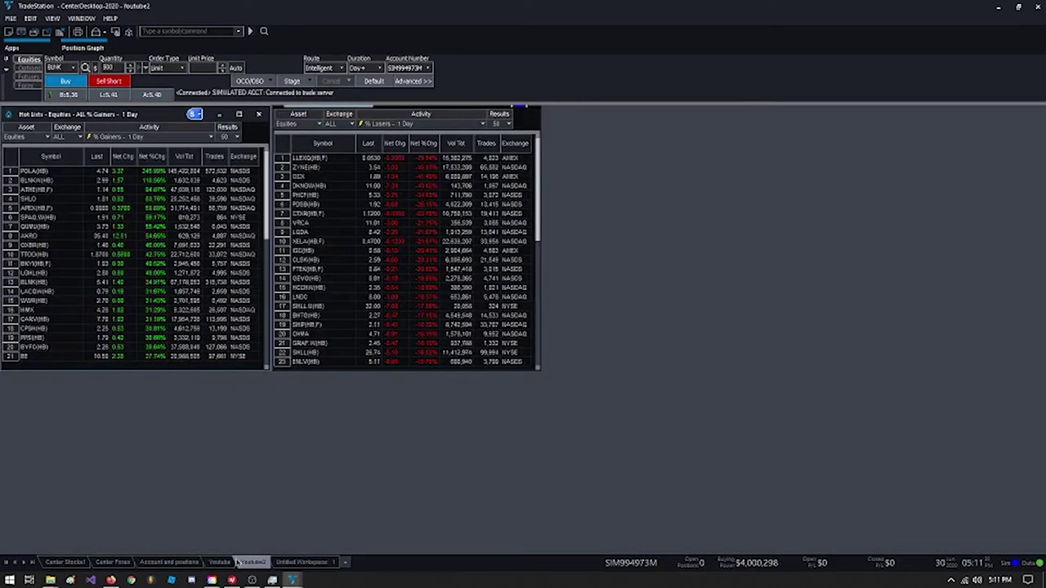
{"action": "left_click", "coordinate": [219, 563]}
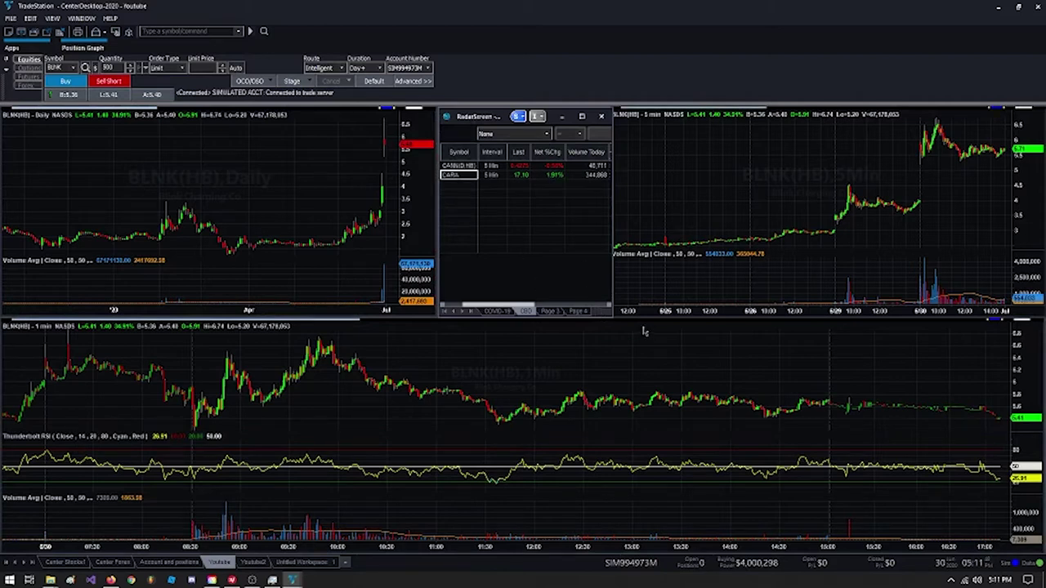
{"action": "right_click", "coordinate": [450, 202]}
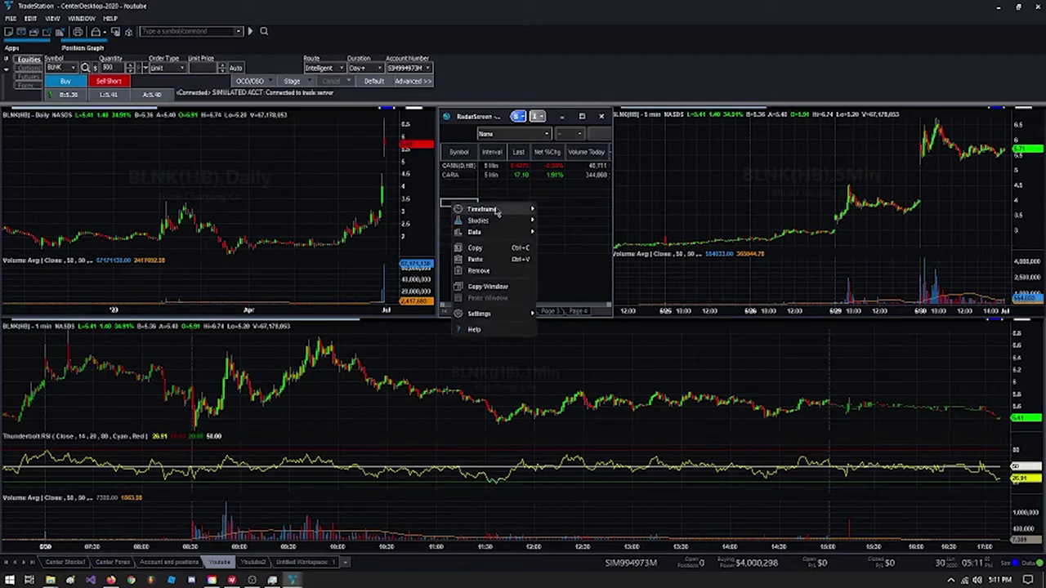
{"action": "left_click", "coordinate": [482, 289]}
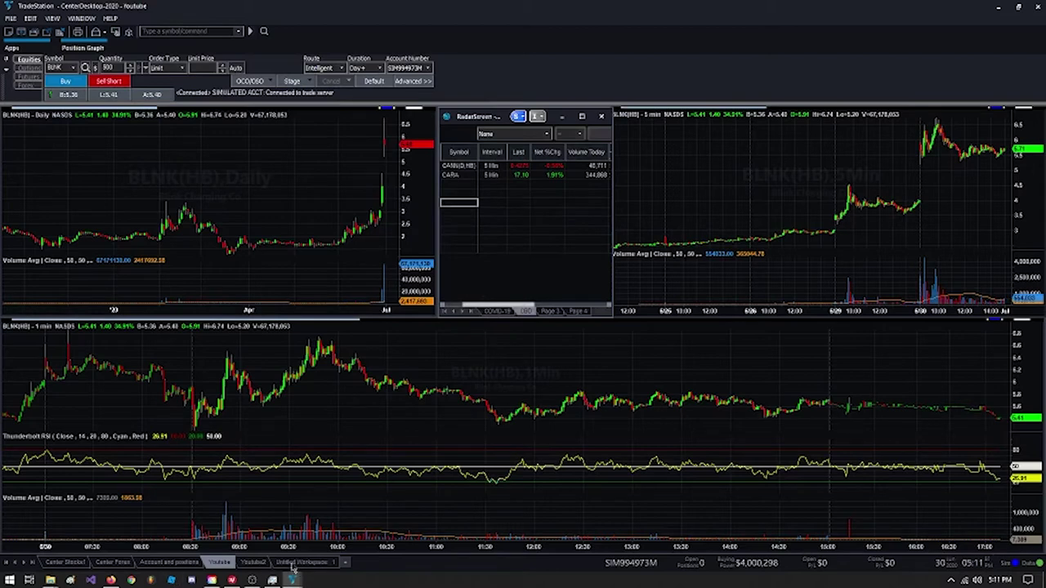
Paste the copied RadarScreen window into the Youtube2 workspace
{"action": "left_click", "coordinate": [252, 562]}
{"action": "right_click", "coordinate": [691, 182]}
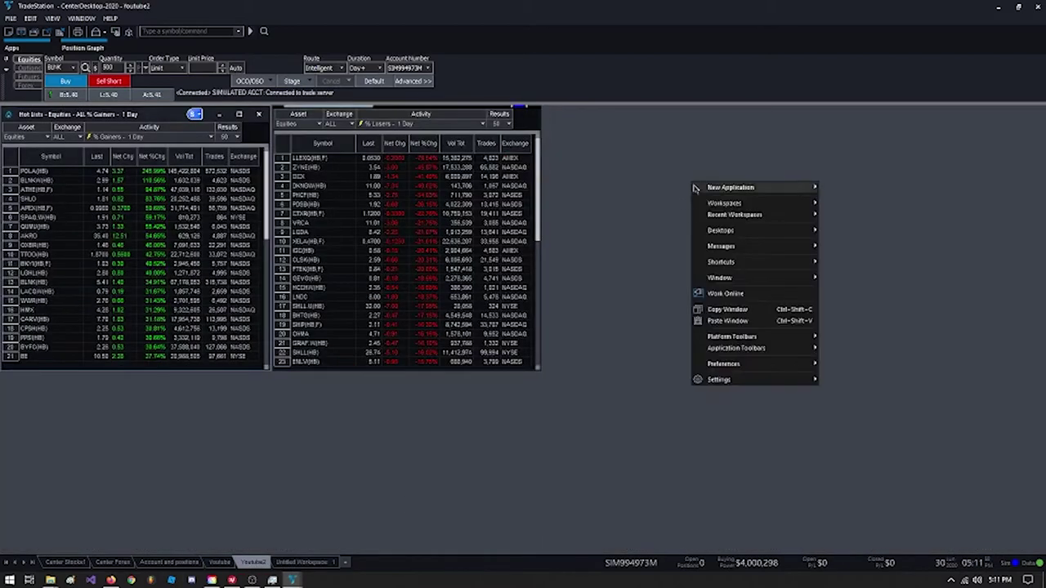
{"action": "mouse_move", "coordinate": [699, 193]}
{"action": "left_click", "coordinate": [715, 321]}
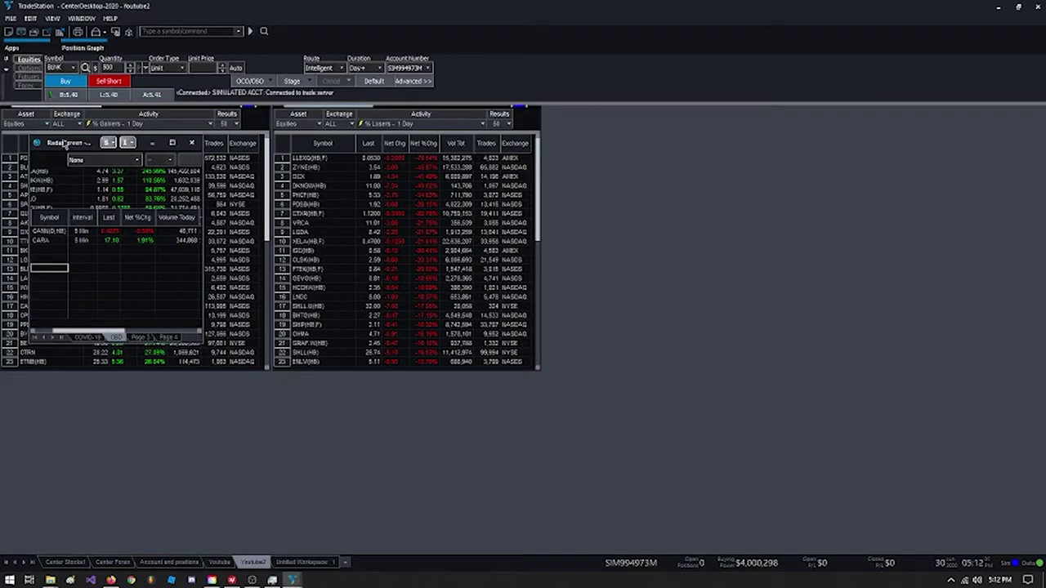
Place the pasted RadarScreen beside the % Losers hot list and stretch it to the list's height, keeping its CBD page active
{"action": "left_click_drag", "start_coordinate": [65, 143], "coordinate": [579, 116]}
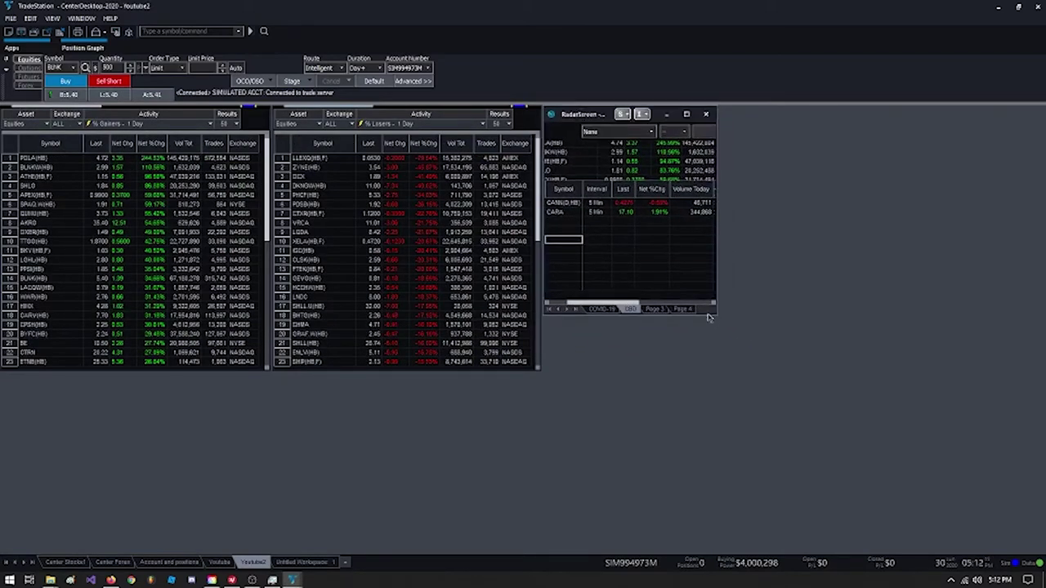
{"action": "left_click_drag", "start_coordinate": [716, 313], "coordinate": [720, 370]}
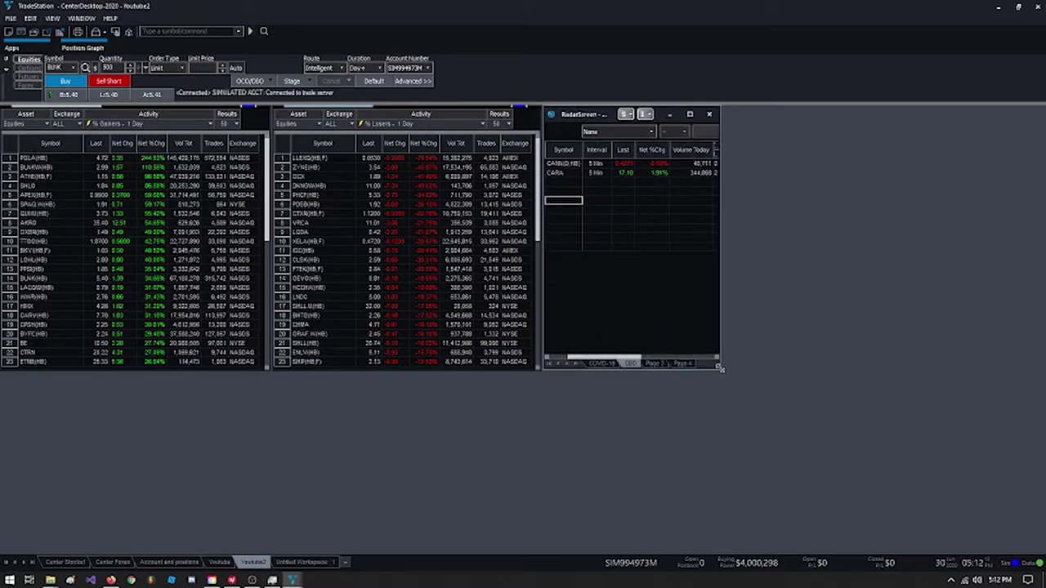
{"action": "left_click", "coordinate": [599, 364]}
{"action": "left_click", "coordinate": [631, 365]}
Close the RadarScreen window in the Youtube workspace and open a Market Depth window there
{"action": "left_click", "coordinate": [219, 562]}
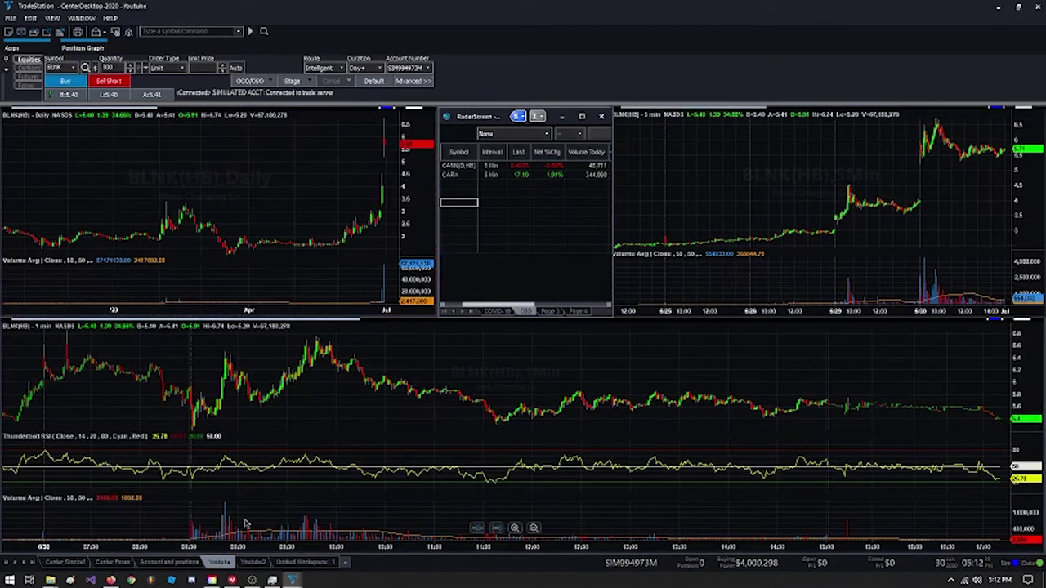
{"action": "left_click", "coordinate": [601, 117]}
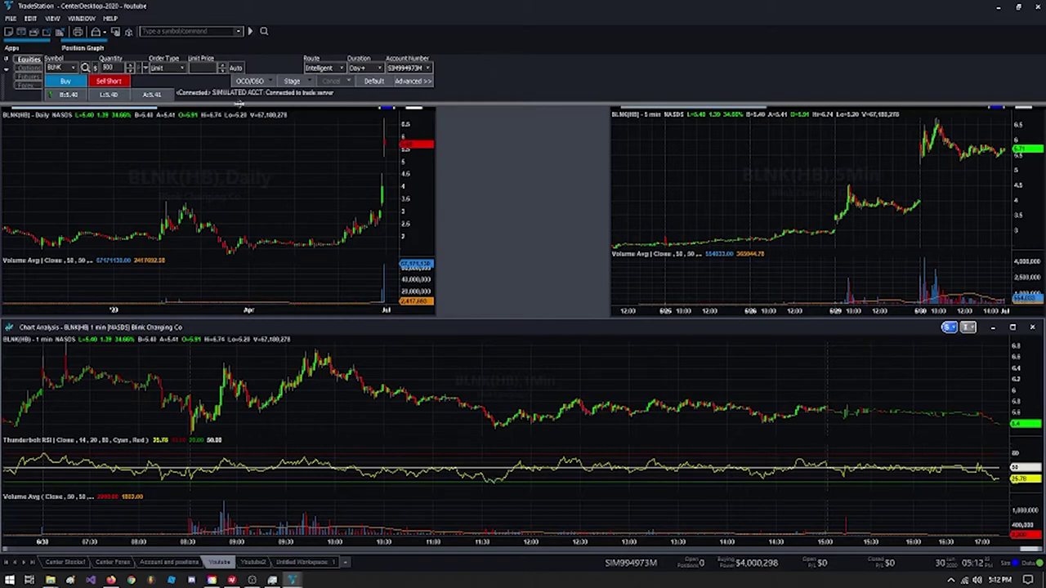
{"action": "left_click", "coordinate": [77, 49]}
{"action": "left_click", "coordinate": [12, 47]}
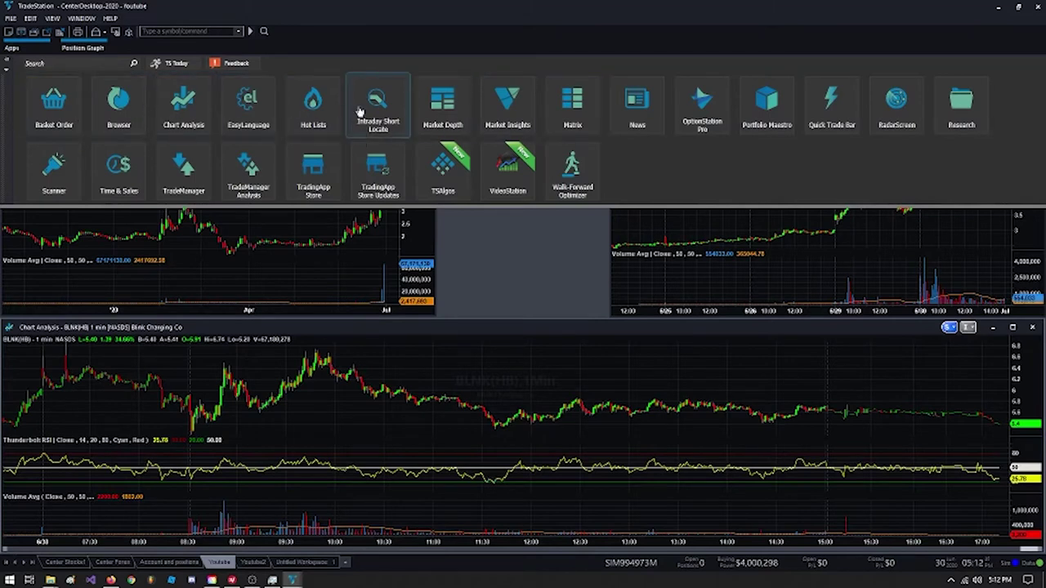
{"action": "left_click", "coordinate": [442, 105]}
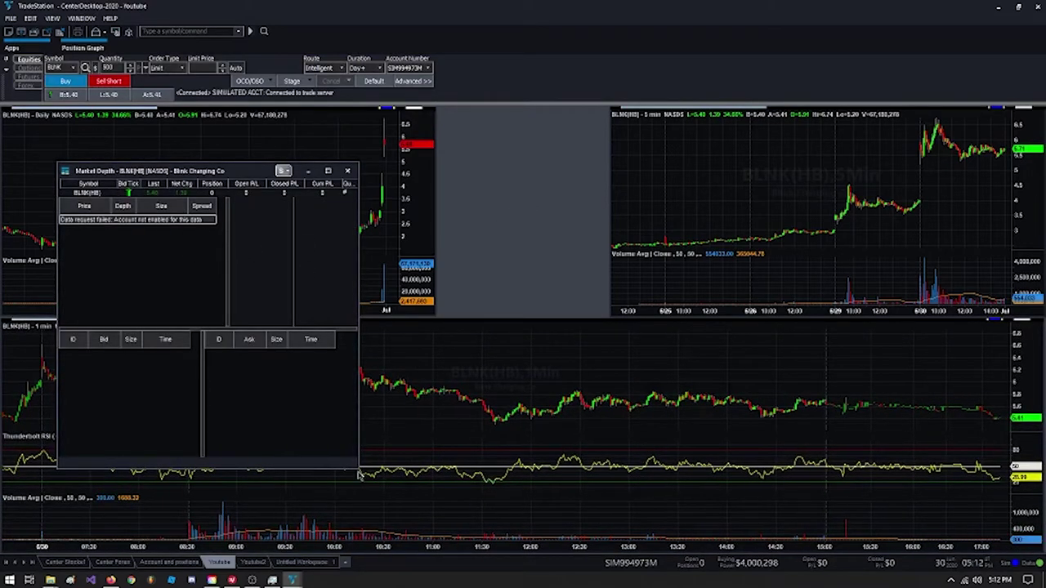
Shrink the Market Depth window, narrow the 5-minute chart, and fit Market Depth into the gap above the 1-minute chart
{"action": "left_click_drag", "start_coordinate": [358, 475], "coordinate": [297, 413]}
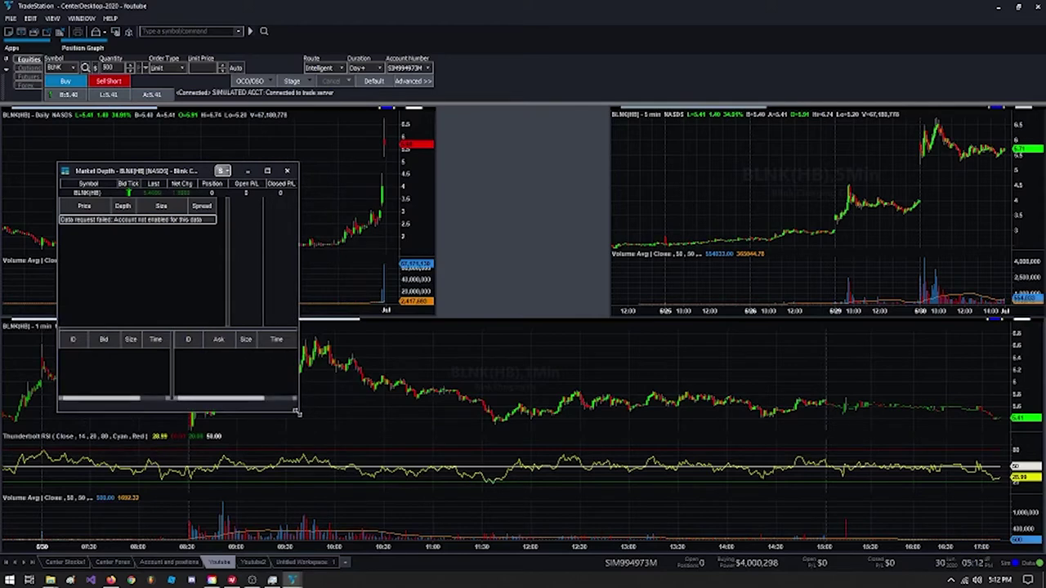
{"action": "left_click_drag", "start_coordinate": [123, 174], "coordinate": [467, 138]}
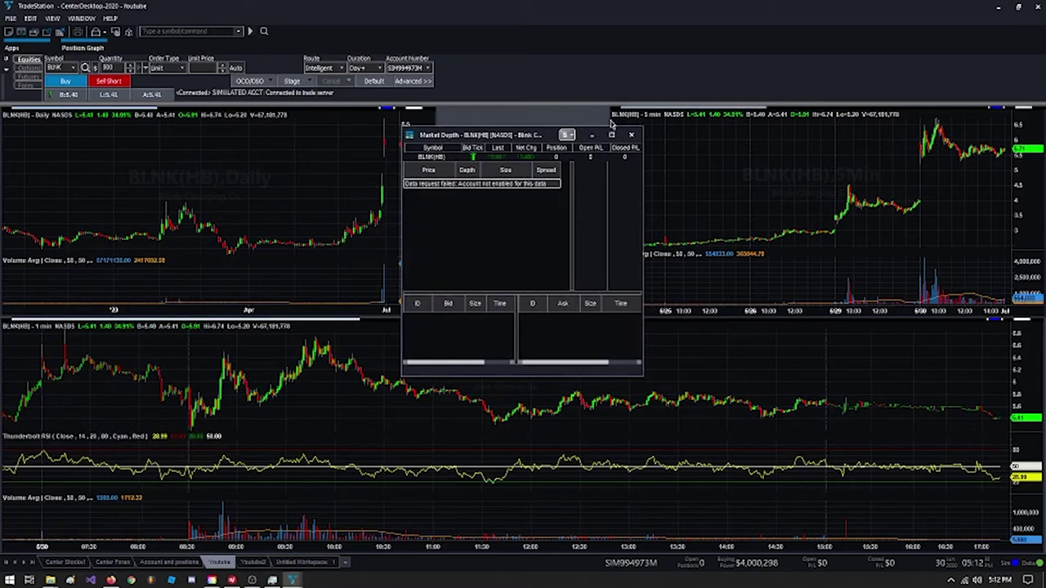
{"action": "left_click", "coordinate": [608, 120]}
{"action": "left_click_drag", "start_coordinate": [608, 120], "coordinate": [652, 123]}
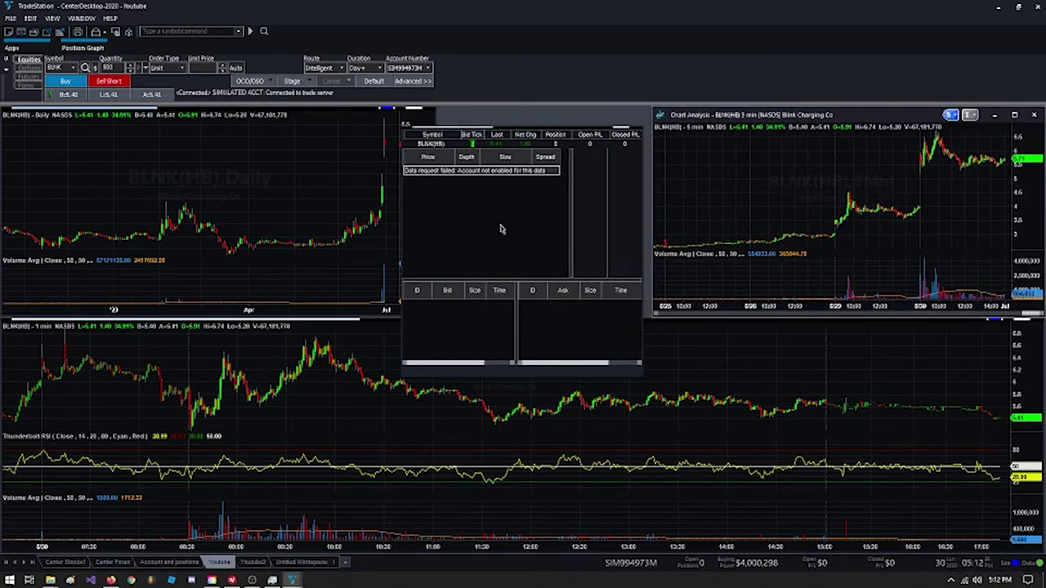
{"action": "left_click", "coordinate": [476, 224]}
{"action": "left_click_drag", "start_coordinate": [482, 135], "coordinate": [504, 116]}
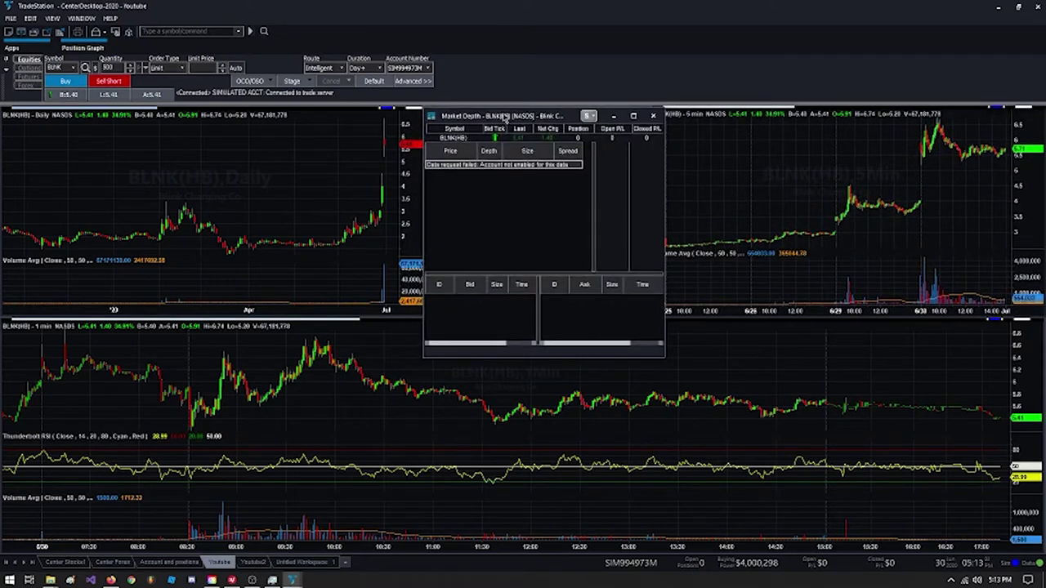
{"action": "left_click_drag", "start_coordinate": [530, 357], "coordinate": [530, 317]}
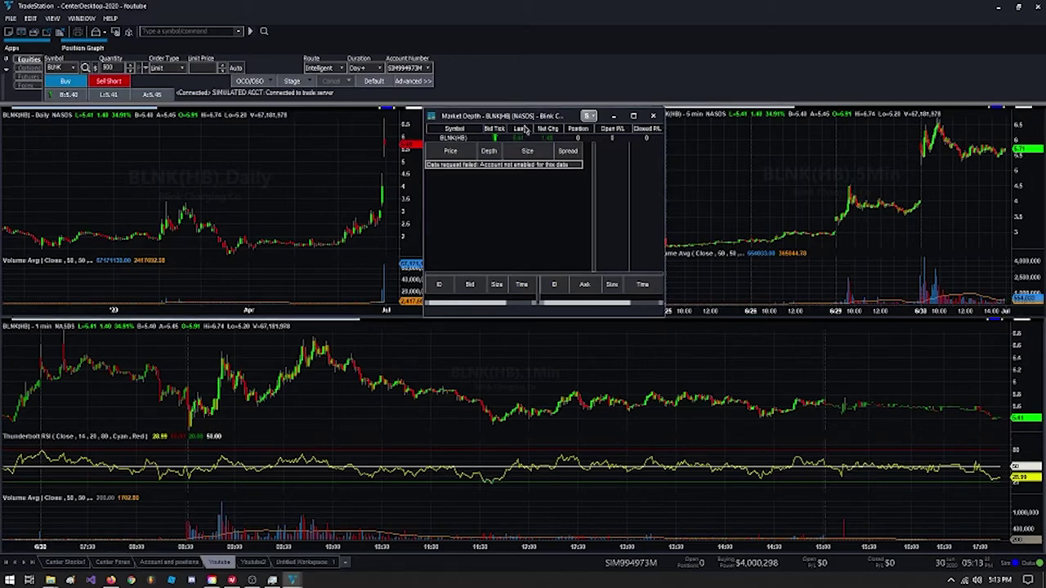
Narrow the daily chart and align the Market Depth window between the daily and 5-minute charts
{"action": "mouse_move", "coordinate": [525, 119]}
{"action": "left_mouse_down"}
{"action": "mouse_move", "coordinate": [391, 152]}
{"action": "mouse_move", "coordinate": [526, 131]}
{"action": "mouse_move", "coordinate": [531, 119]}
{"action": "left_mouse_up"}
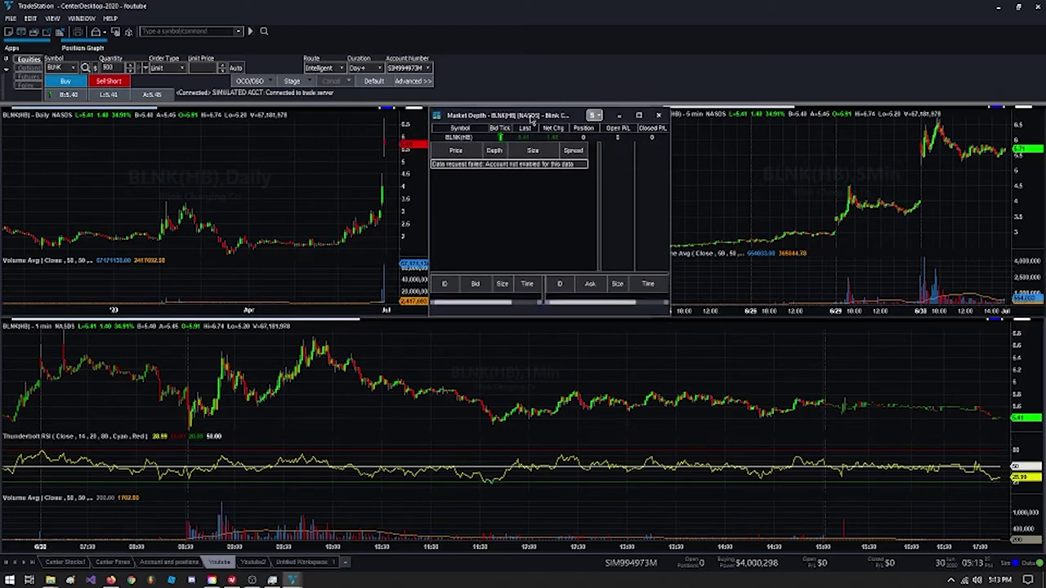
{"action": "mouse_move", "coordinate": [419, 216]}
{"action": "left_mouse_down"}
{"action": "mouse_move", "coordinate": [435, 209]}
{"action": "mouse_move", "coordinate": [417, 209]}
{"action": "left_mouse_up"}
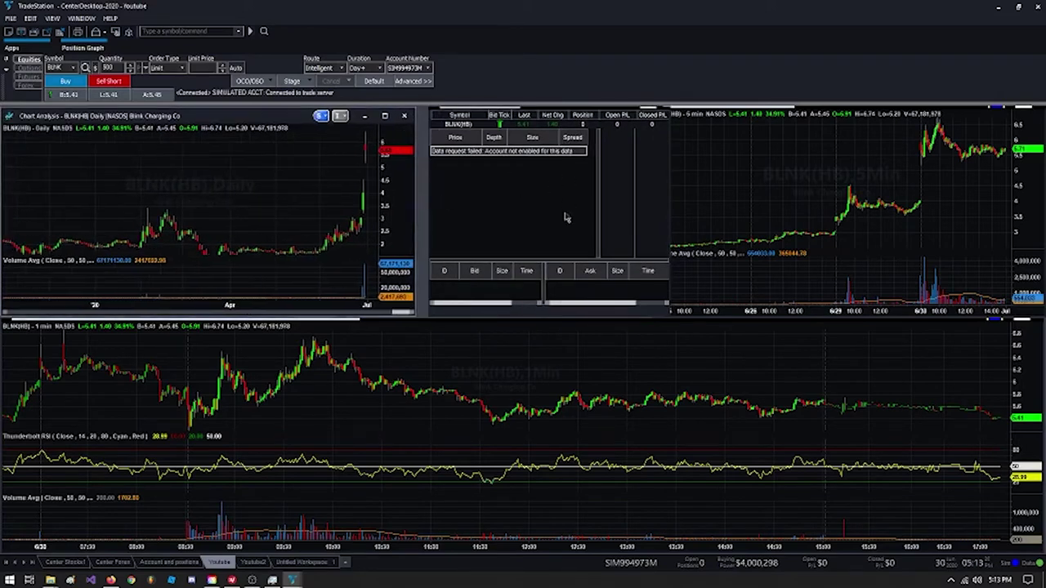
{"action": "left_click", "coordinate": [569, 140]}
{"action": "left_click_drag", "start_coordinate": [564, 118], "coordinate": [553, 119]}
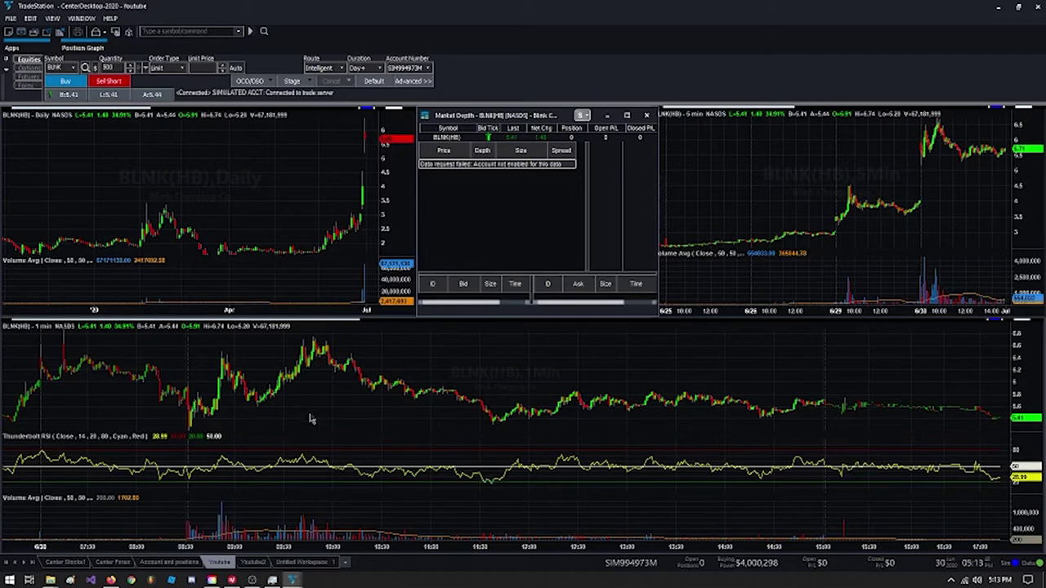
Change the symbol of the linked charts to POLA from the 1-minute chart
{"action": "left_click", "coordinate": [340, 396]}
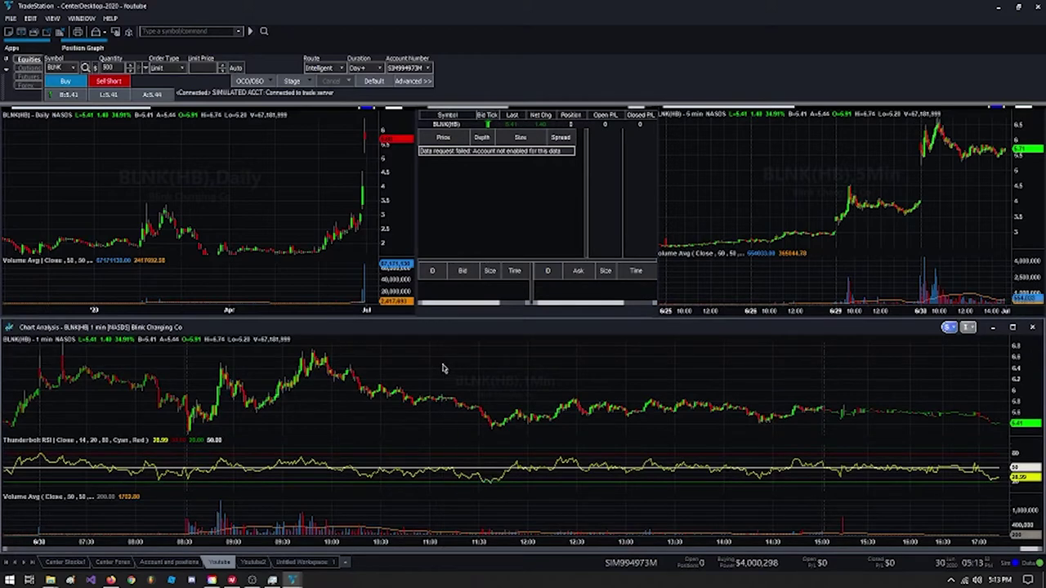
{"action": "type", "text": "ps"}
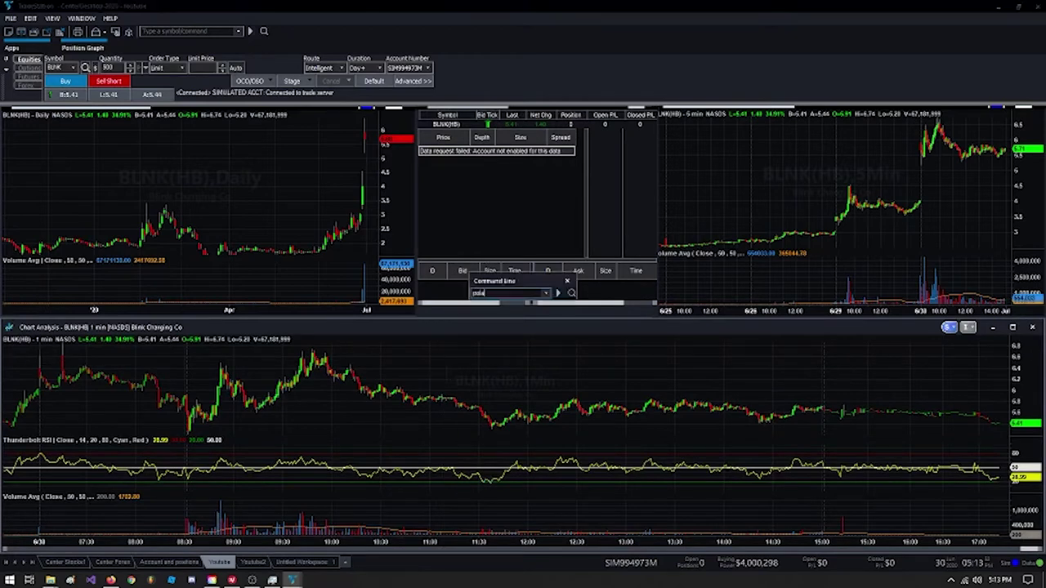
{"action": "type", "text": "la"}
{"action": "key", "text": "Return"}
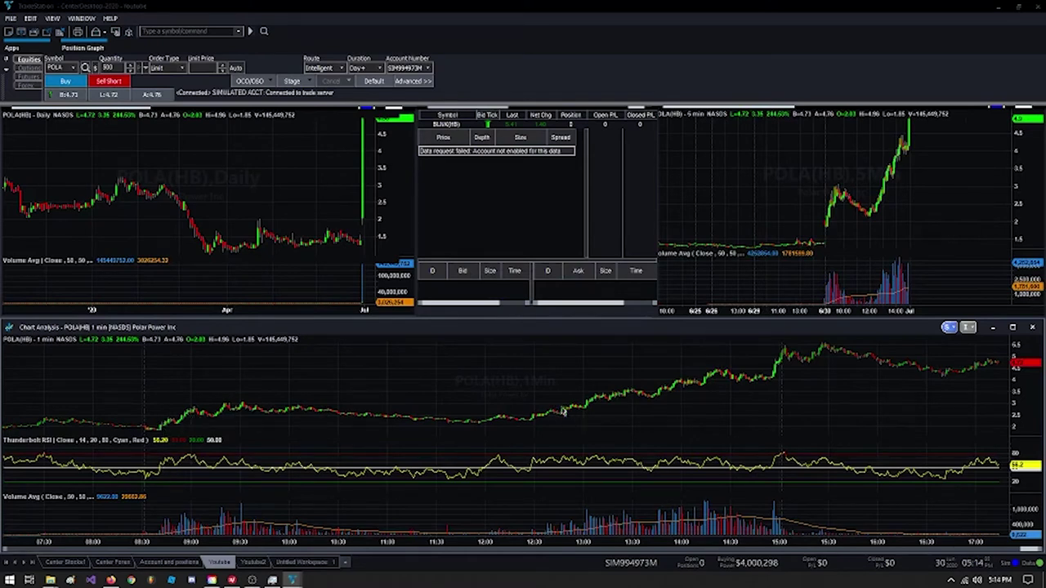
{"action": "mouse_move", "coordinate": [549, 410]}
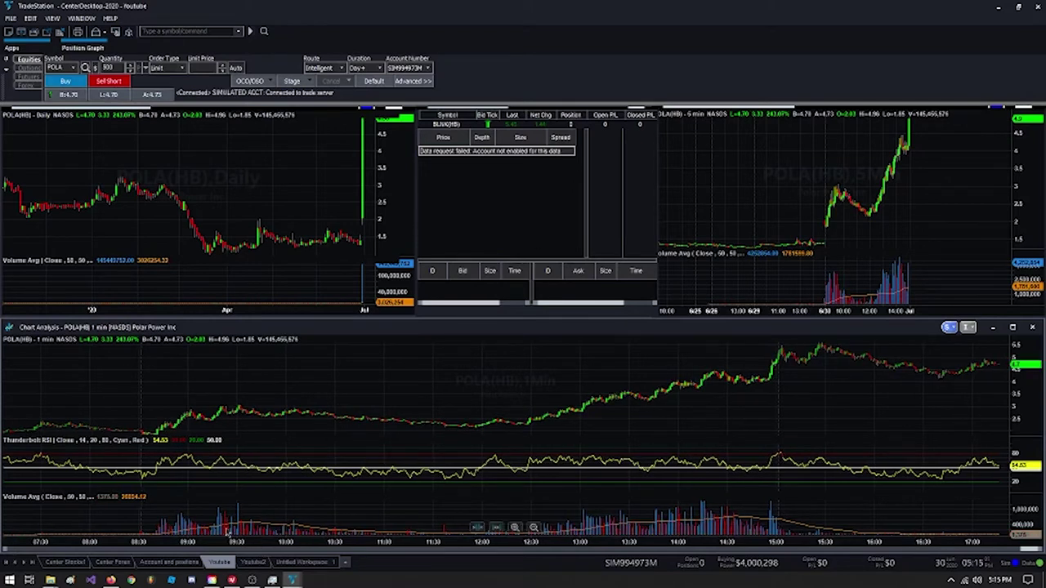
In the Youtube2 workspace, extend the % Gainers and % Losers hot lists slightly downward to the same height
{"action": "left_click", "coordinate": [254, 562]}
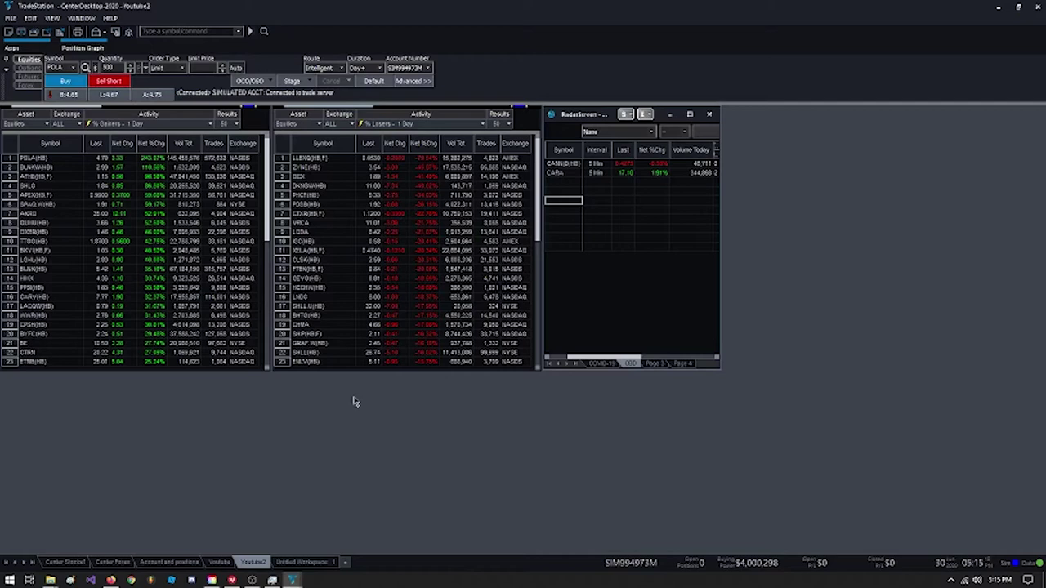
{"action": "left_click", "coordinate": [180, 367]}
{"action": "left_click_drag", "start_coordinate": [179, 391], "coordinate": [178, 394]}
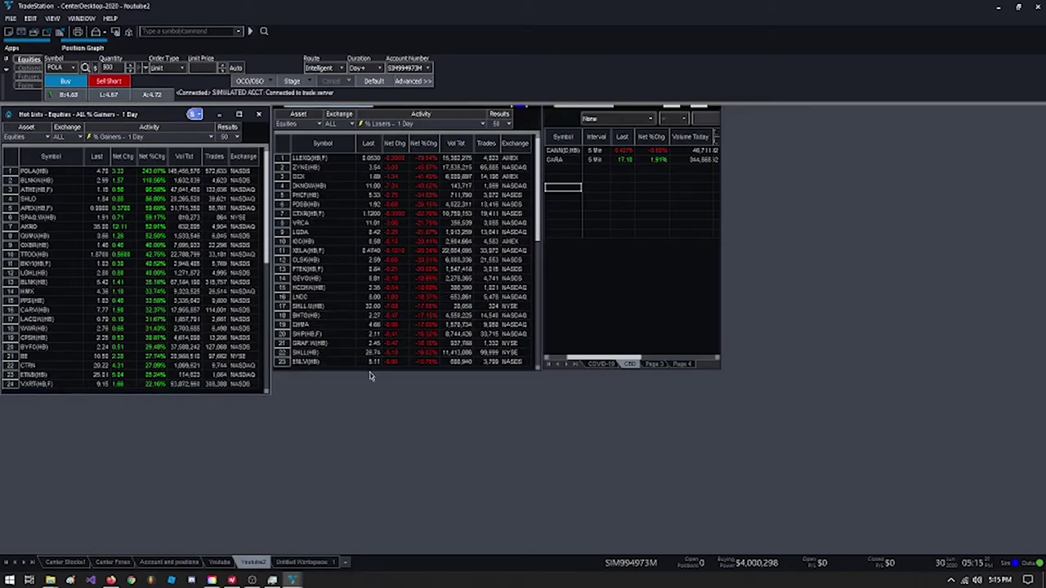
{"action": "left_click_drag", "start_coordinate": [369, 375], "coordinate": [371, 393]}
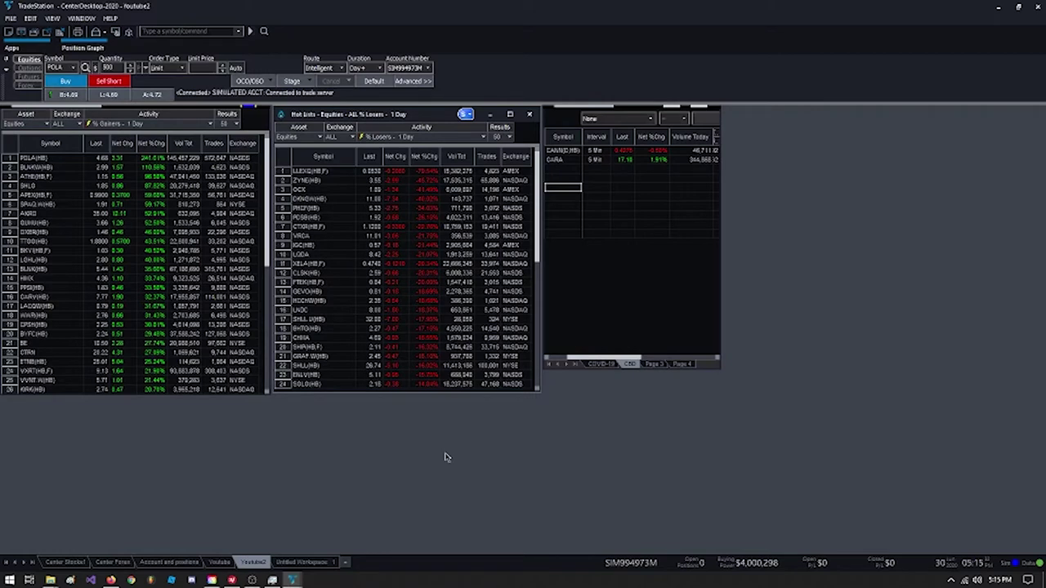
{"action": "left_click", "coordinate": [665, 287]}
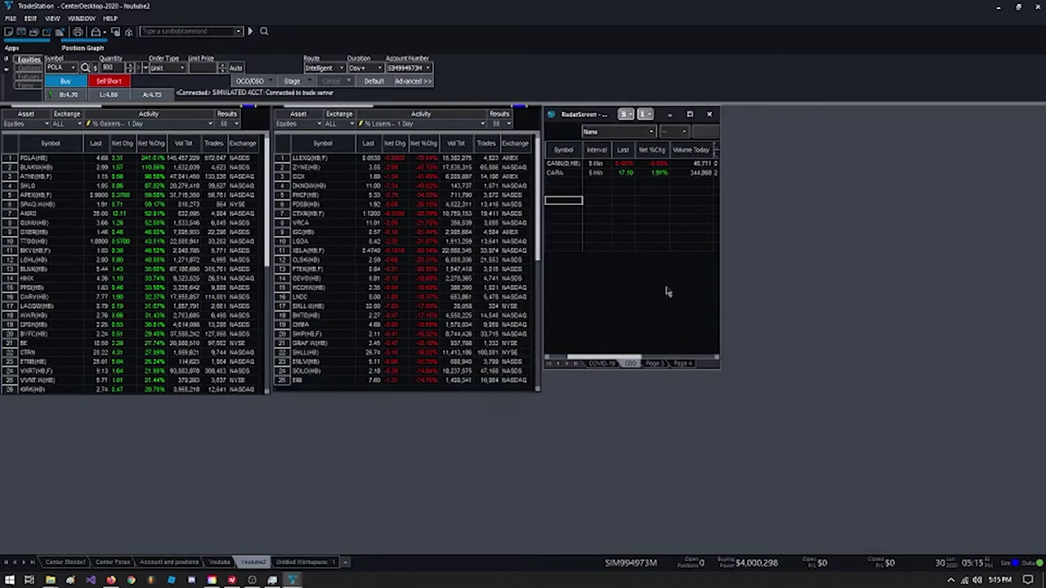
{"action": "left_click", "coordinate": [472, 250]}
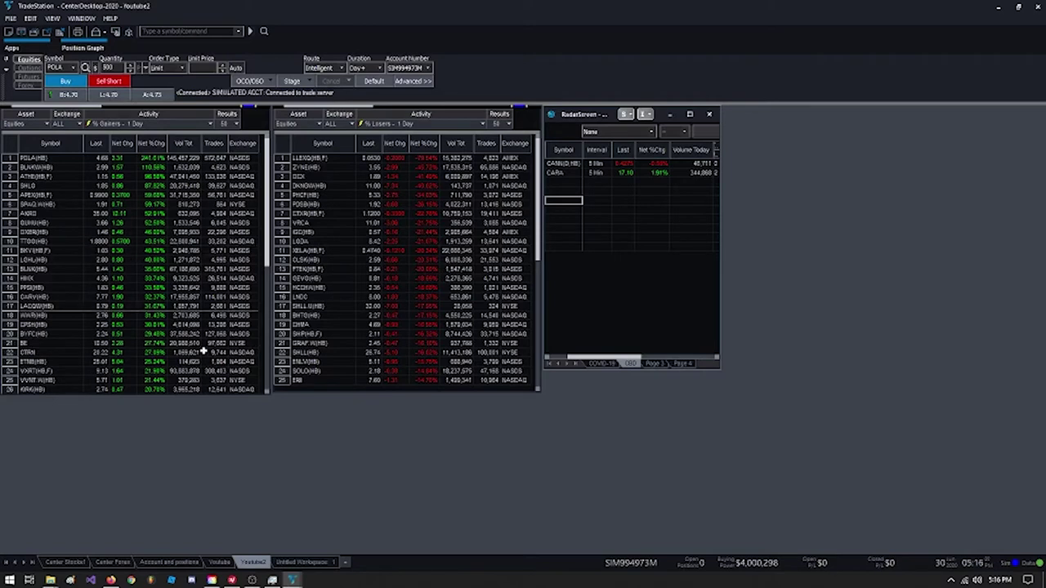
Save the untitled workspace as YouTube3, replacing the existing workspace file
{"action": "left_click", "coordinate": [301, 563]}
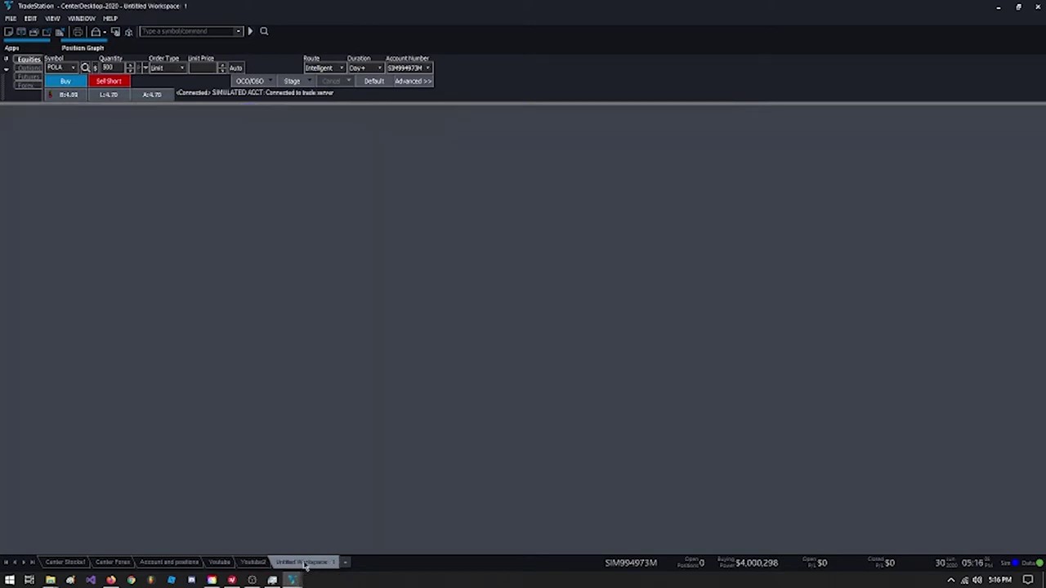
{"action": "right_click", "coordinate": [304, 564]}
{"action": "left_click", "coordinate": [322, 543]}
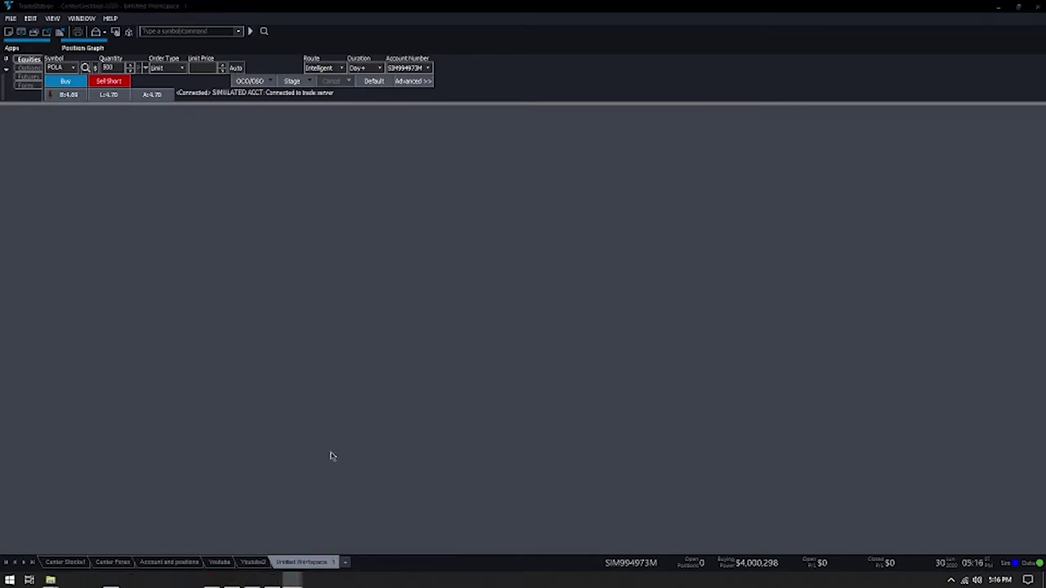
{"action": "left_click", "coordinate": [349, 333]}
{"action": "key", "text": "BackSpace"}
{"action": "key", "text": "BackSpace"}
{"action": "key", "text": "BackSpace"}
{"action": "key", "text": "BackSpace"}
{"action": "key", "text": "BackSpace"}
{"action": "key", "text": "BackSpace"}
{"action": "key", "text": "BackSpace"}
{"action": "key", "text": "BackSpace"}
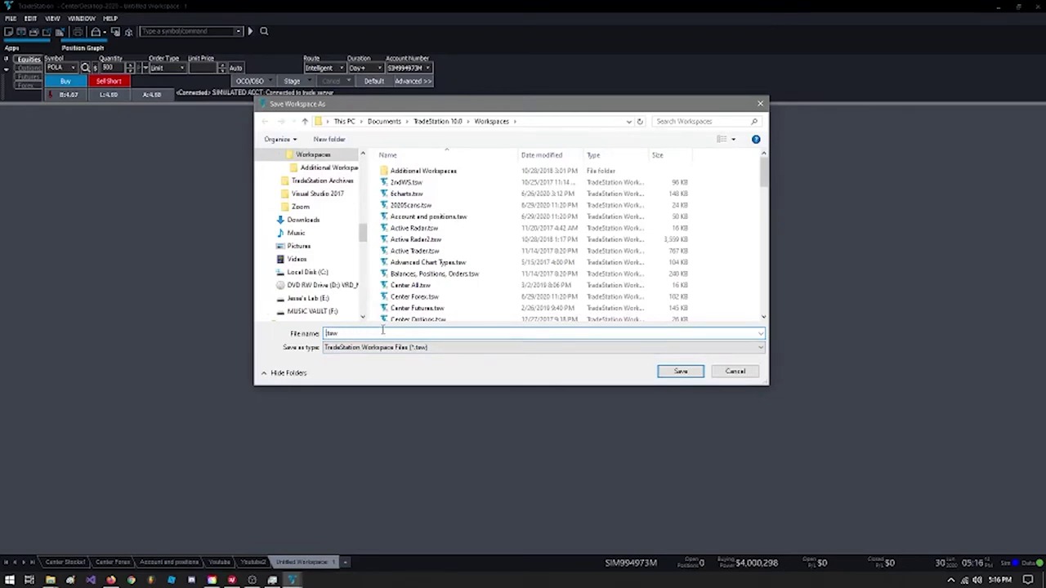
{"action": "type", "text": "YouTube3"}
{"action": "left_click", "coordinate": [691, 373]}
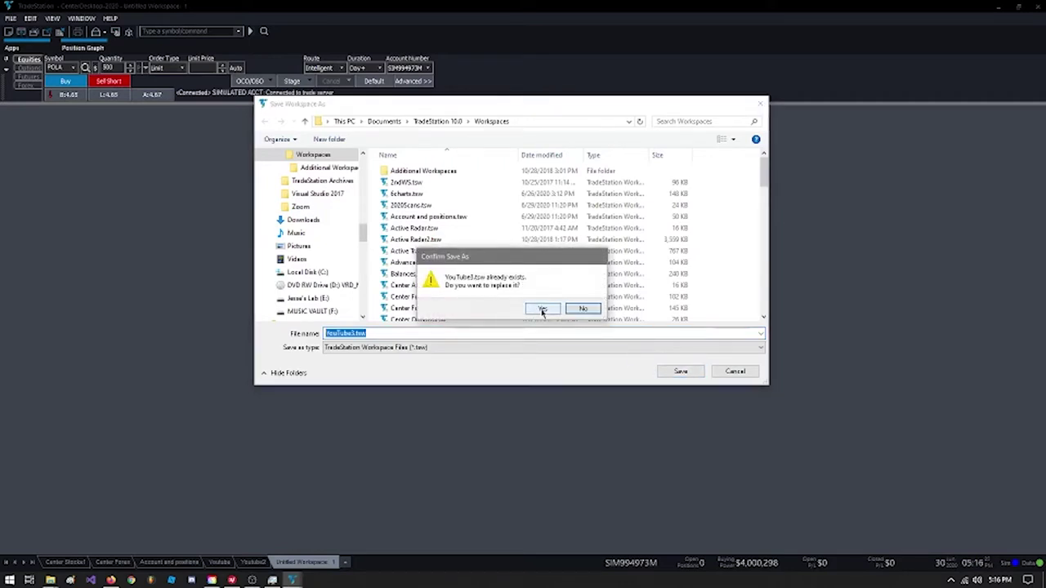
{"action": "left_click", "coordinate": [542, 310]}
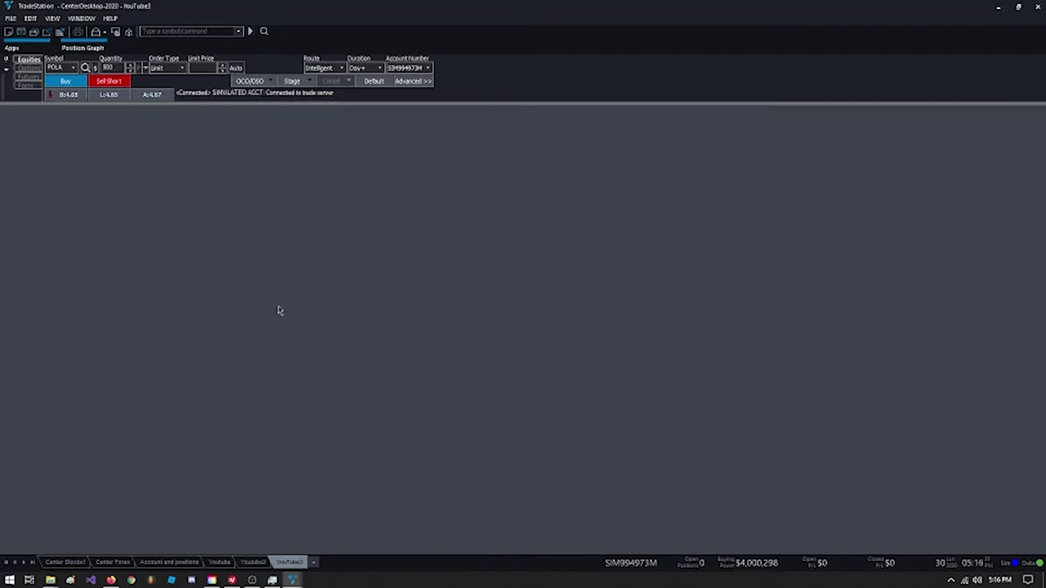
Add a News window to the YouTube3 workspace with a news filter showing All Headlines
{"action": "left_click", "coordinate": [32, 46]}
{"action": "left_click", "coordinate": [26, 50]}
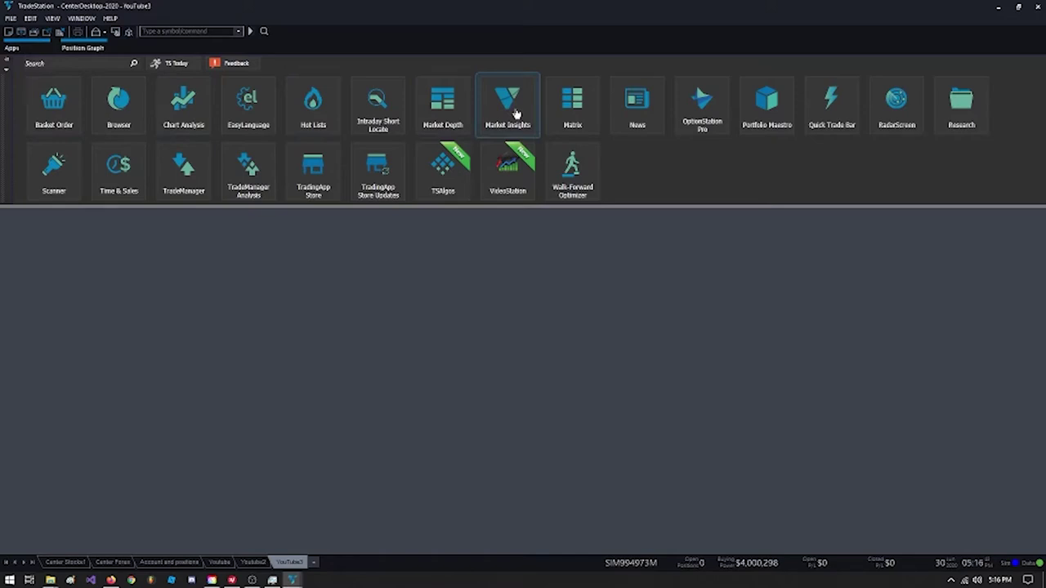
{"action": "left_click", "coordinate": [620, 123]}
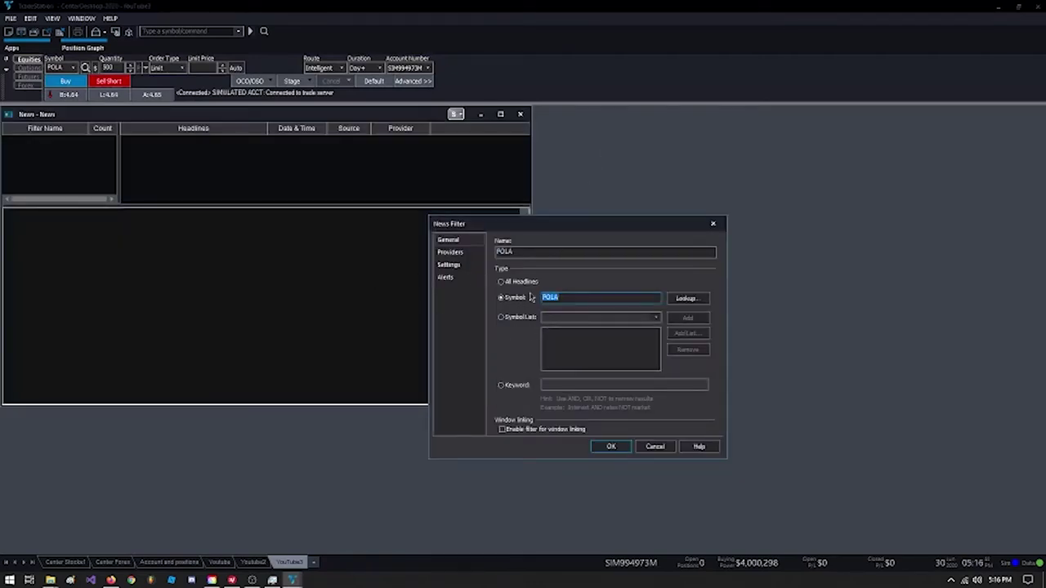
{"action": "left_click", "coordinate": [508, 282]}
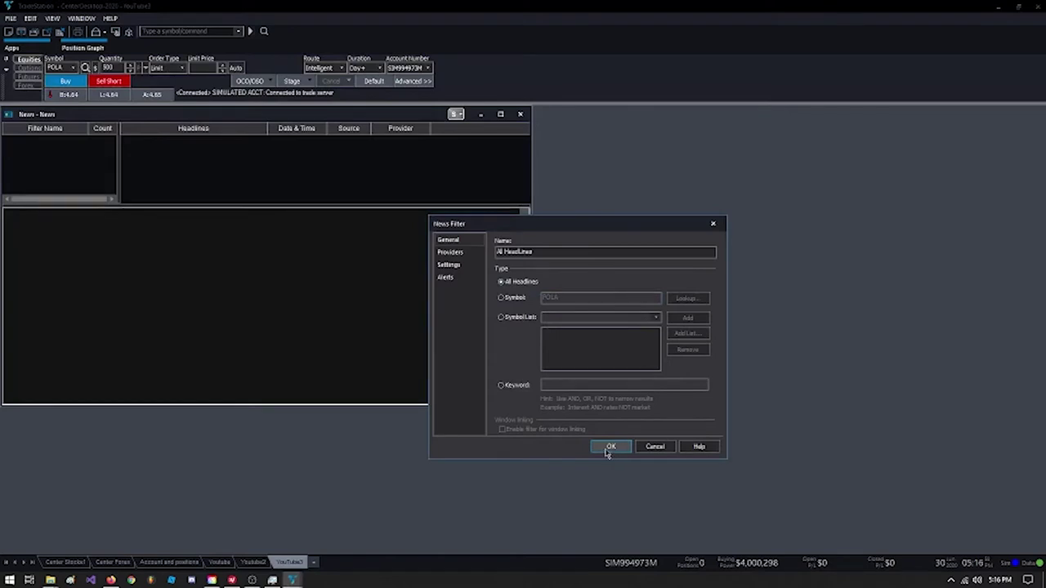
{"action": "left_click", "coordinate": [610, 448]}
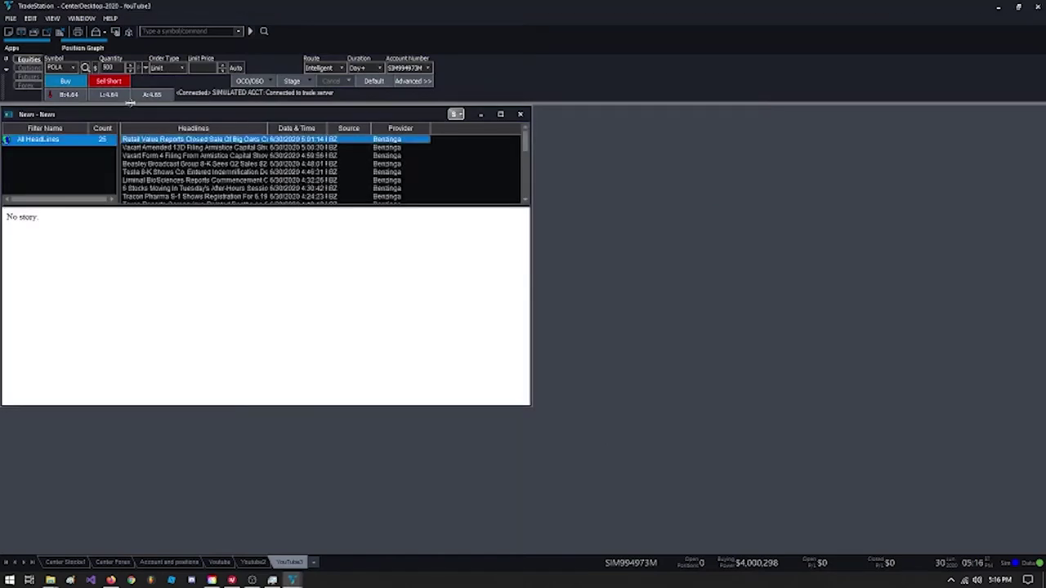
Give the News window the Blue Global Symbol Link and select POLA in the Youtube2 workspace's % Gainers list before returning to YouTube3
{"action": "left_click", "coordinate": [456, 113]}
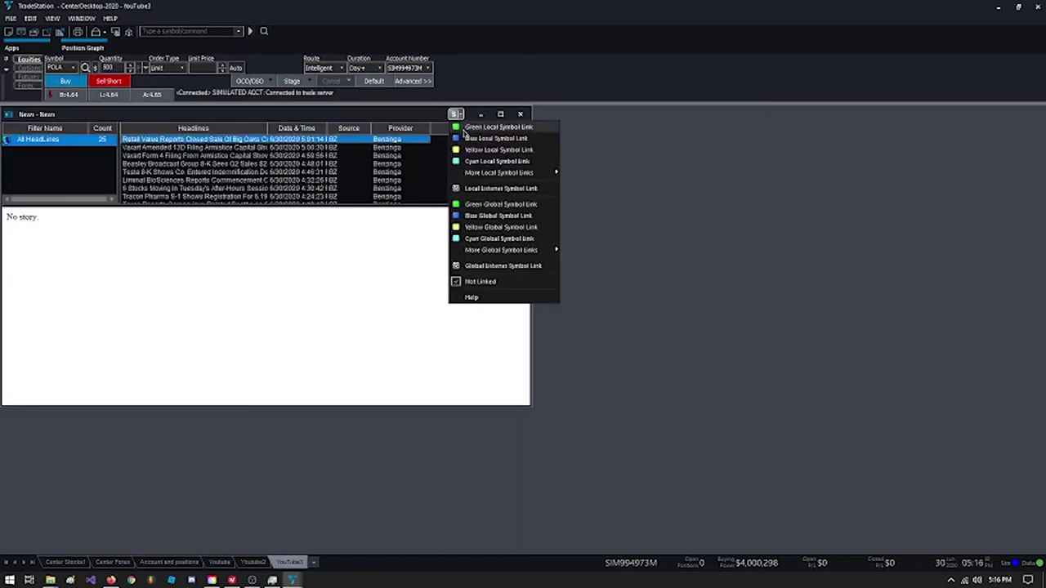
{"action": "left_click", "coordinate": [470, 218]}
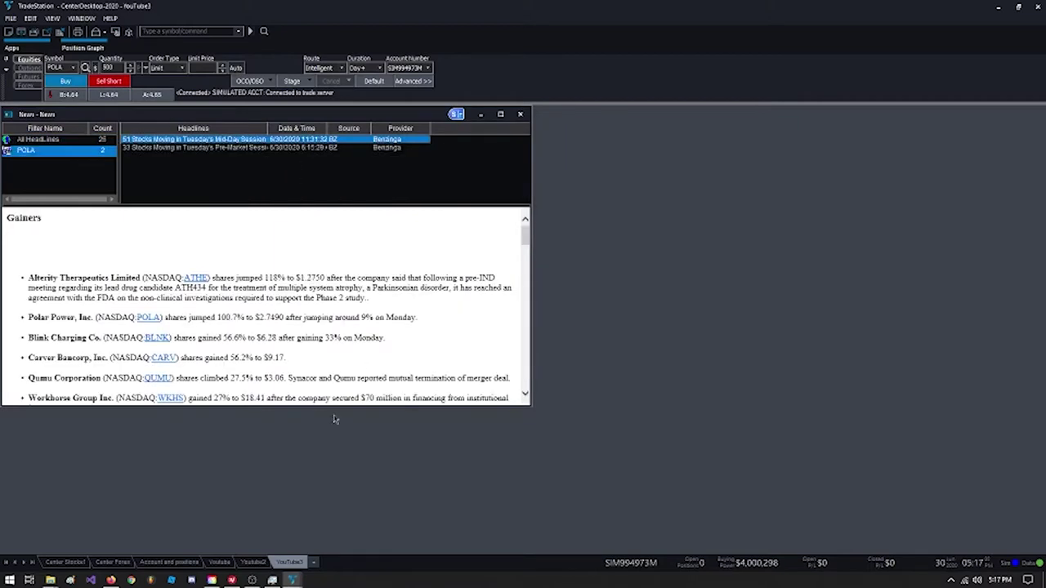
{"action": "left_click", "coordinate": [254, 562]}
{"action": "left_click", "coordinate": [47, 159]}
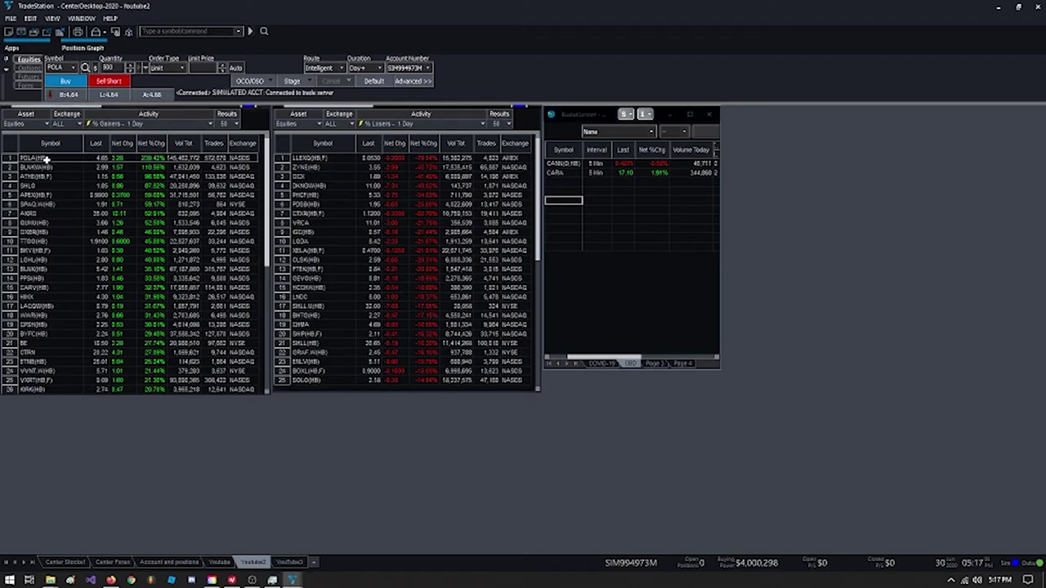
{"action": "left_click", "coordinate": [288, 563]}
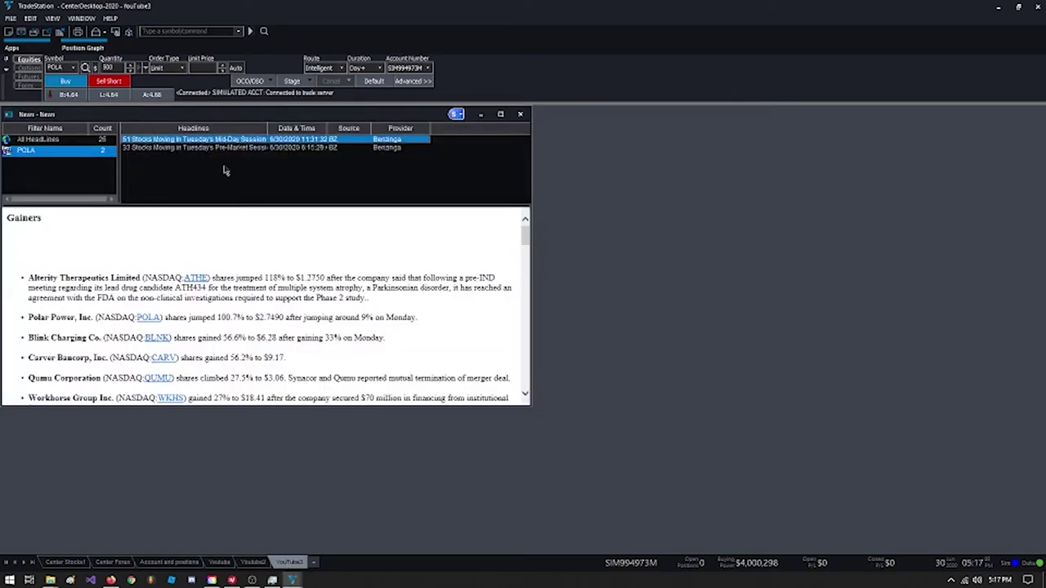
Widen the Headlines column in the News window and enlarge the story pane slightly upward
{"action": "left_click_drag", "start_coordinate": [269, 128], "coordinate": [323, 132]}
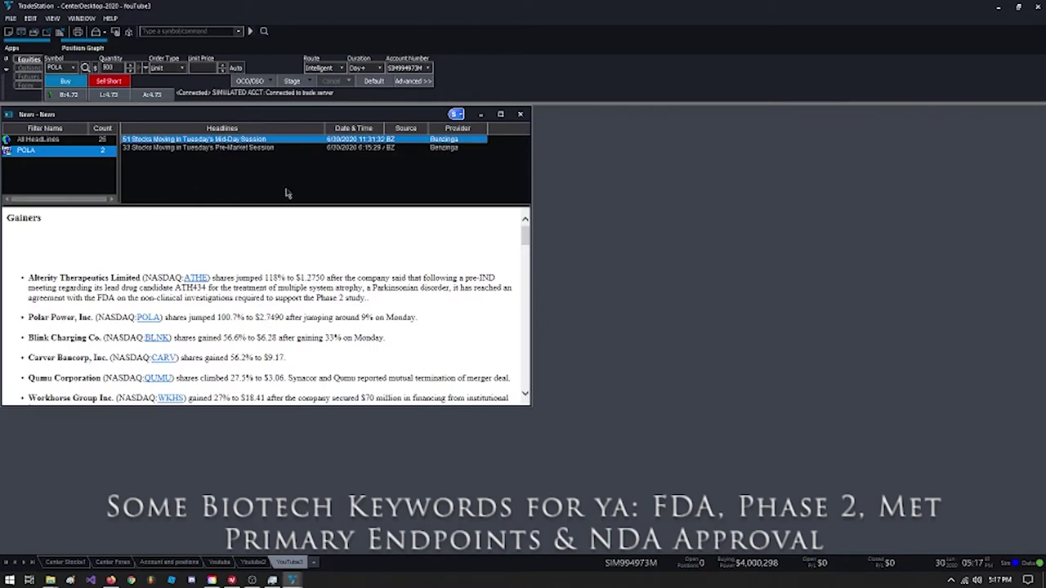
{"action": "left_click_drag", "start_coordinate": [291, 205], "coordinate": [290, 199]}
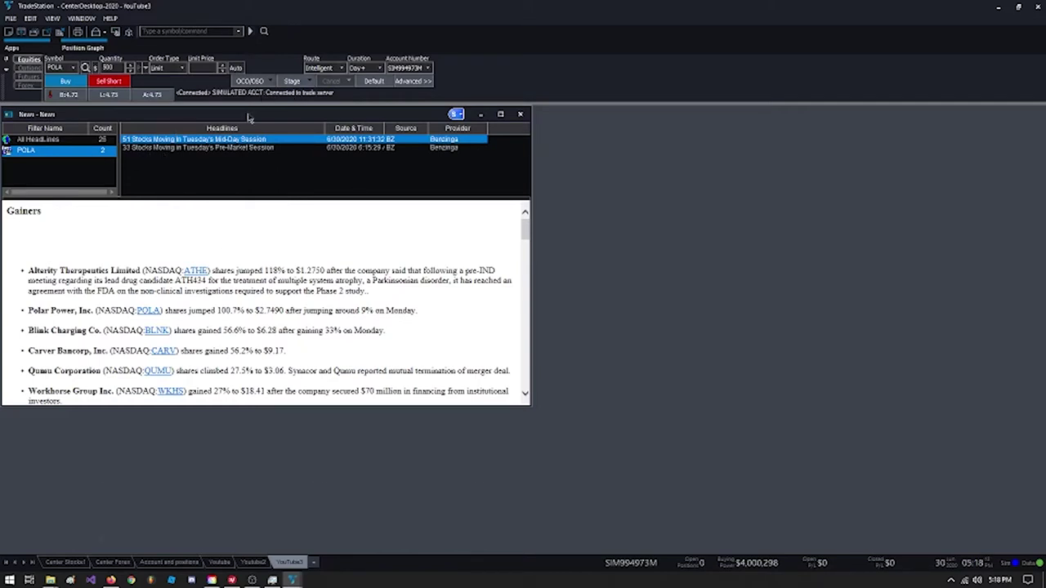
Customize the News window's News Filters colors with a dark blue foreground and a white background
{"action": "right_click", "coordinate": [231, 180]}
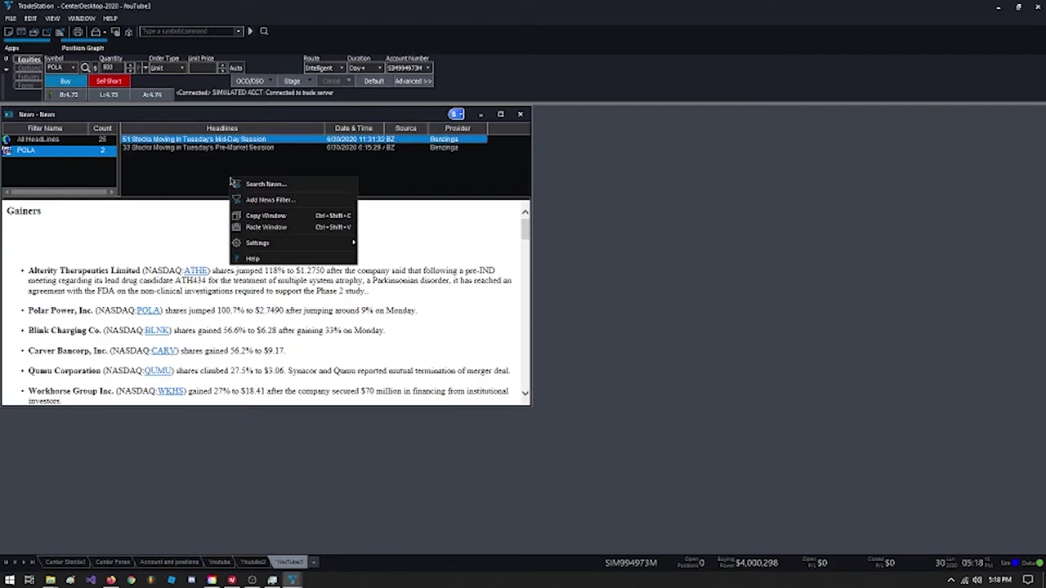
{"action": "mouse_move", "coordinate": [271, 248]}
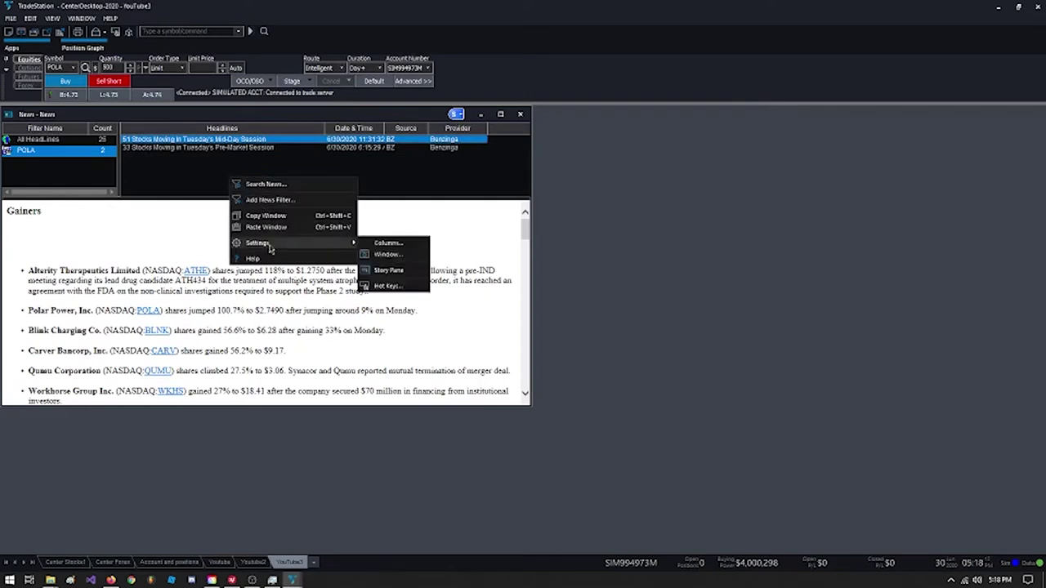
{"action": "left_click", "coordinate": [388, 254]}
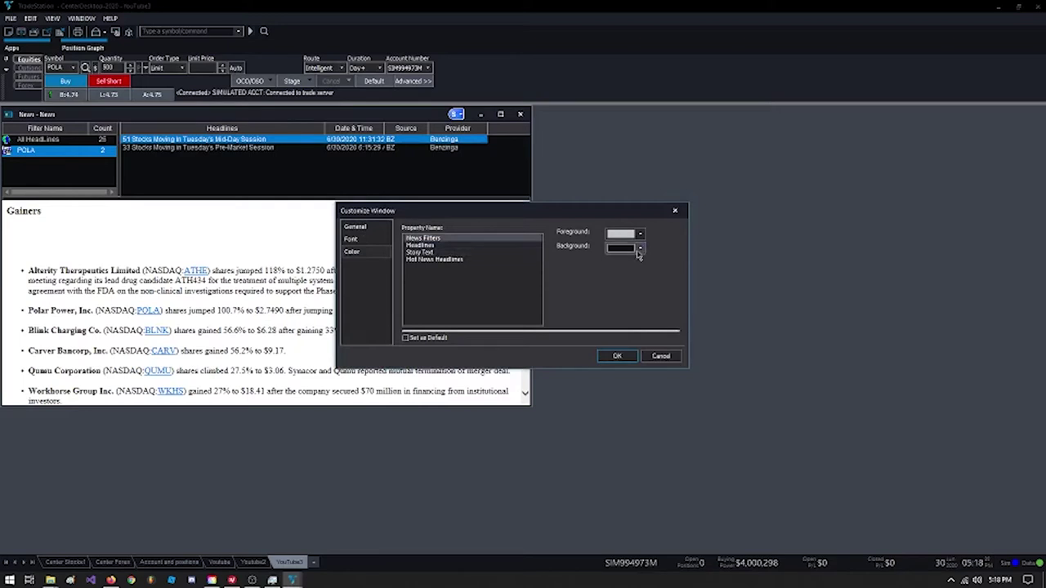
{"action": "left_click", "coordinate": [642, 250]}
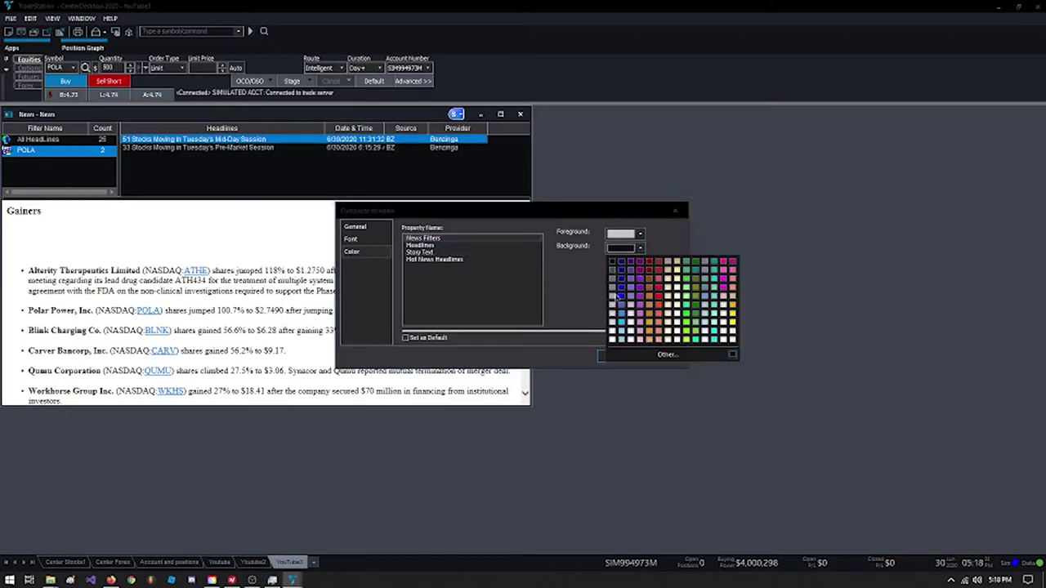
{"action": "left_click", "coordinate": [613, 337]}
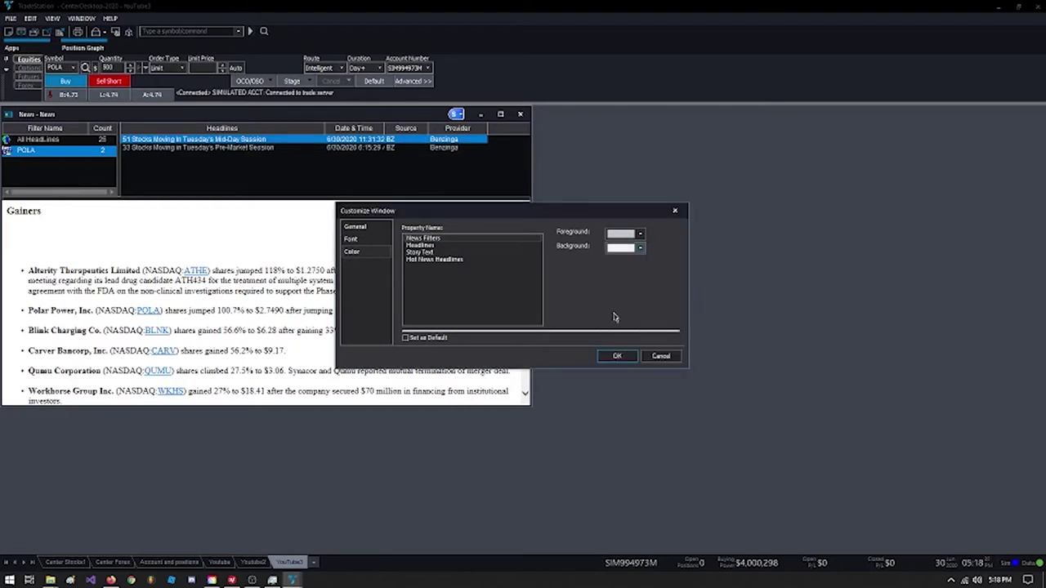
{"action": "left_click", "coordinate": [640, 235]}
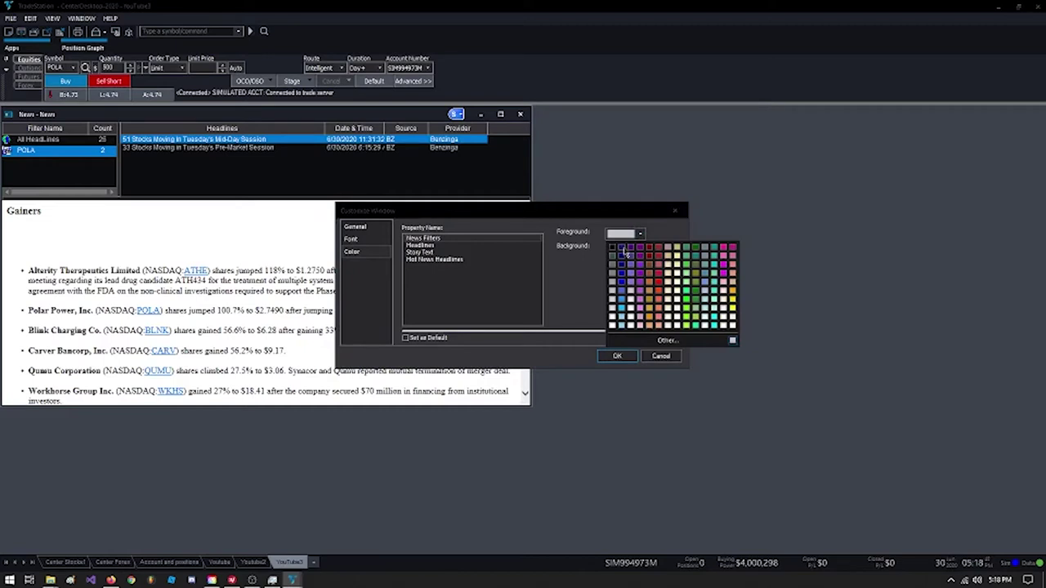
{"action": "left_click", "coordinate": [622, 251]}
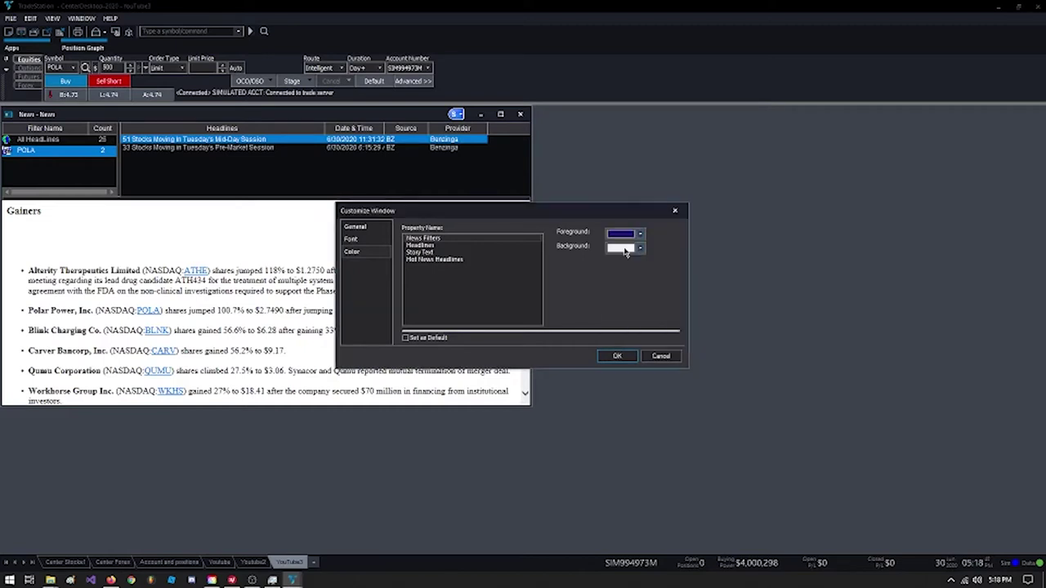
{"action": "left_click", "coordinate": [614, 357]}
Set the News window's Headlines colors to a dark blue foreground and a white background
{"action": "right_click", "coordinate": [319, 165]}
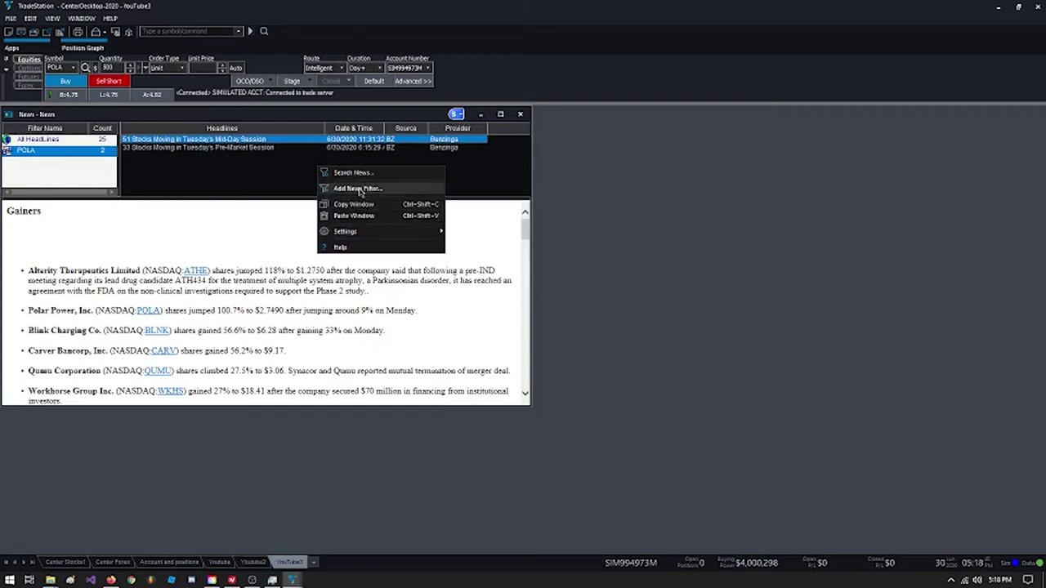
{"action": "mouse_move", "coordinate": [353, 233]}
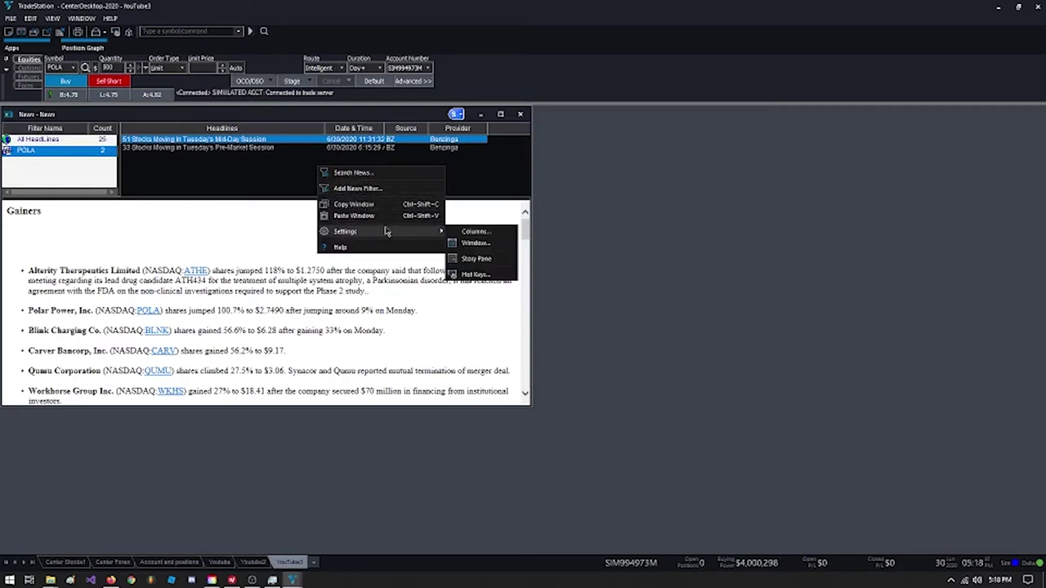
{"action": "left_click", "coordinate": [474, 244]}
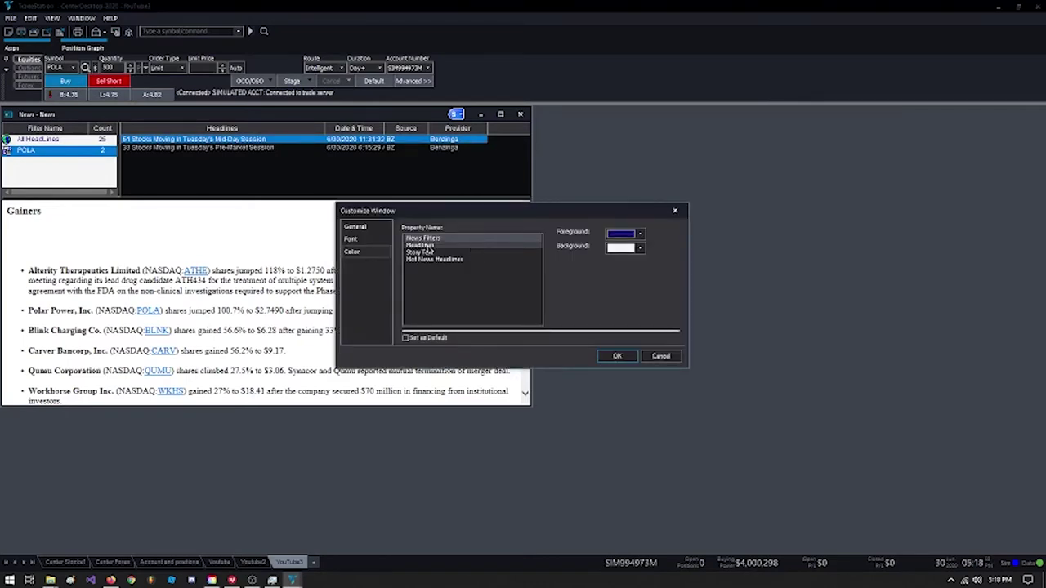
{"action": "left_click", "coordinate": [421, 245]}
{"action": "left_click", "coordinate": [621, 234]}
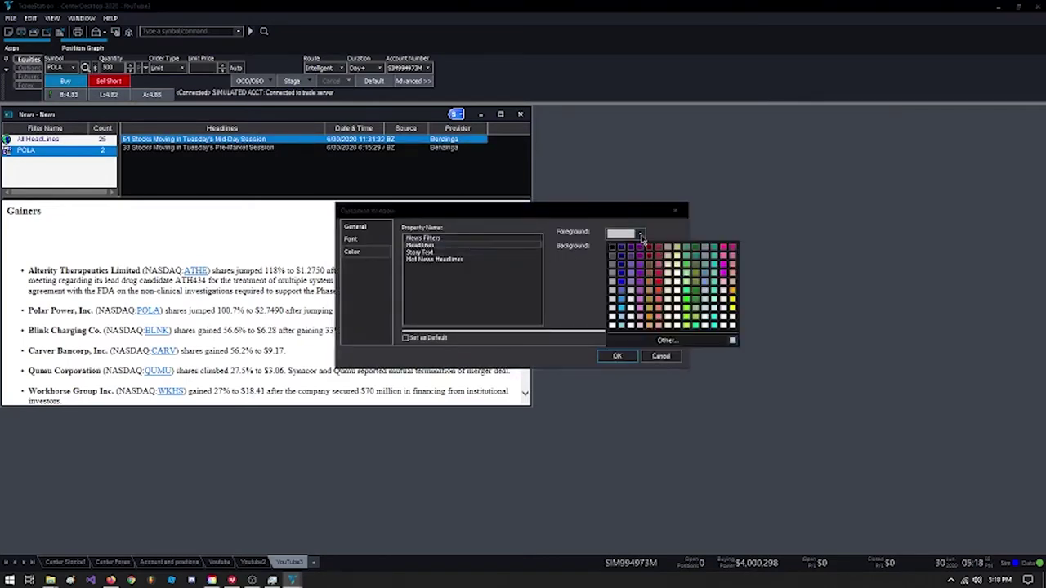
{"action": "left_click", "coordinate": [622, 253]}
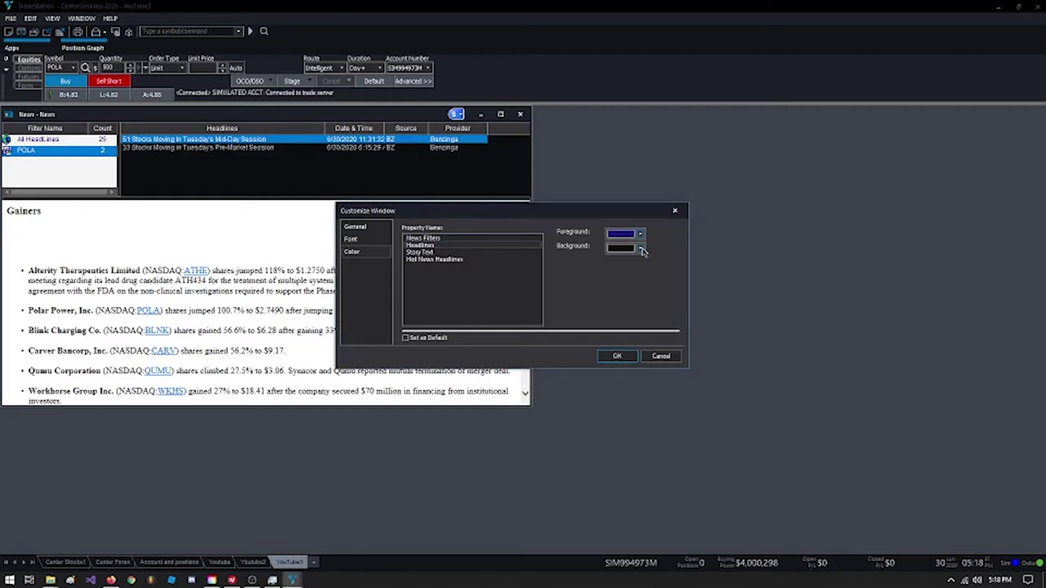
{"action": "left_click", "coordinate": [642, 250]}
{"action": "left_click", "coordinate": [613, 340]}
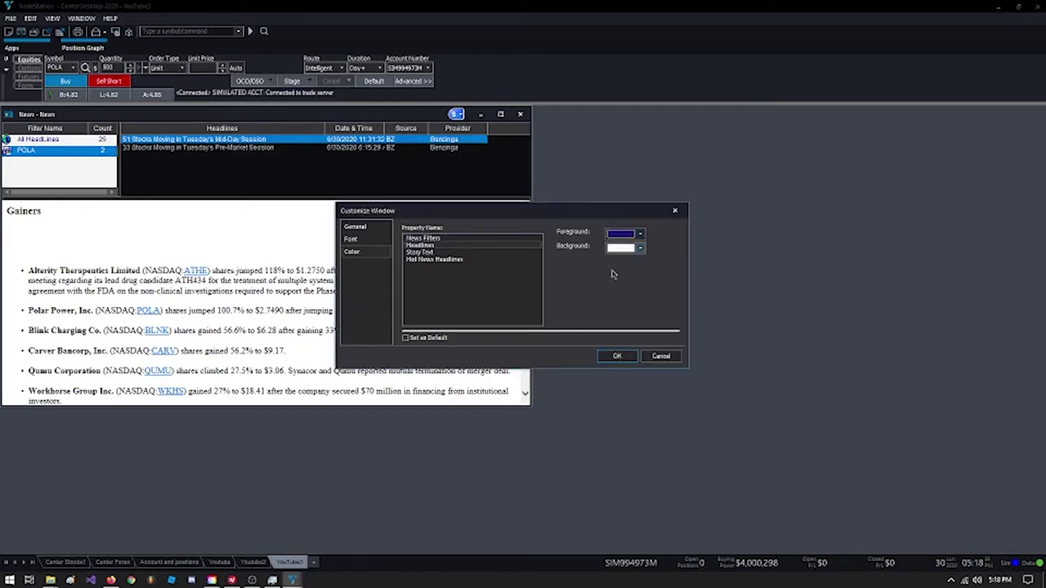
Set the Story Text colors to a dark blue foreground and white background, and select the Hot News Headlines property
{"action": "left_click", "coordinate": [439, 253]}
{"action": "left_click", "coordinate": [641, 235]}
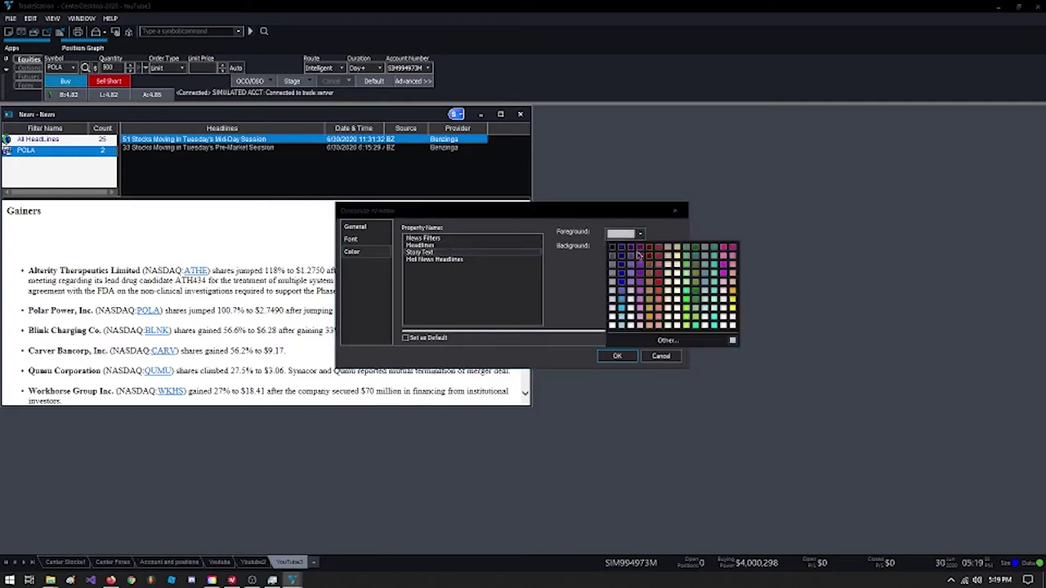
{"action": "left_click", "coordinate": [622, 252]}
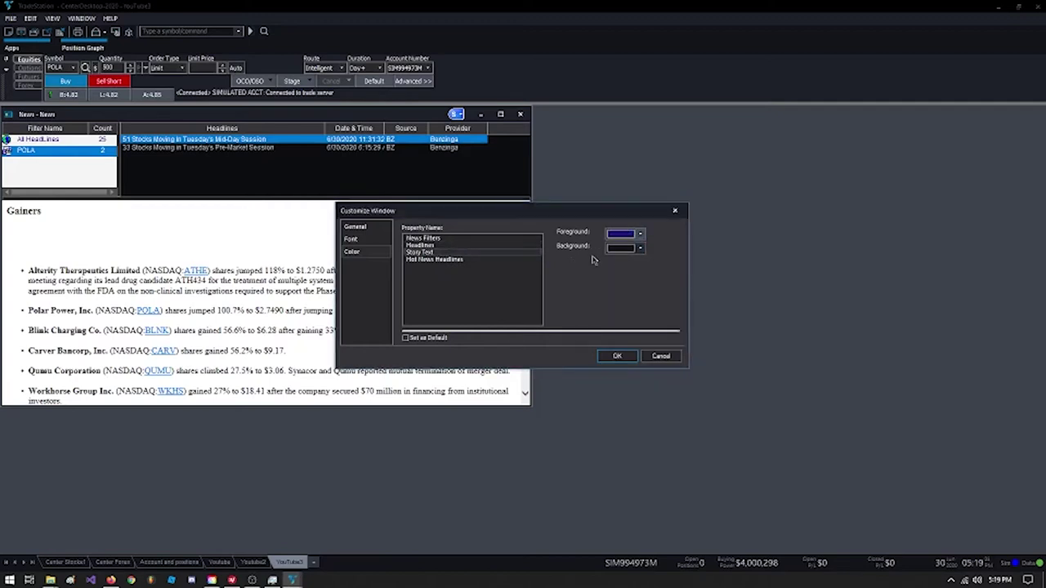
{"action": "left_click", "coordinate": [640, 248]}
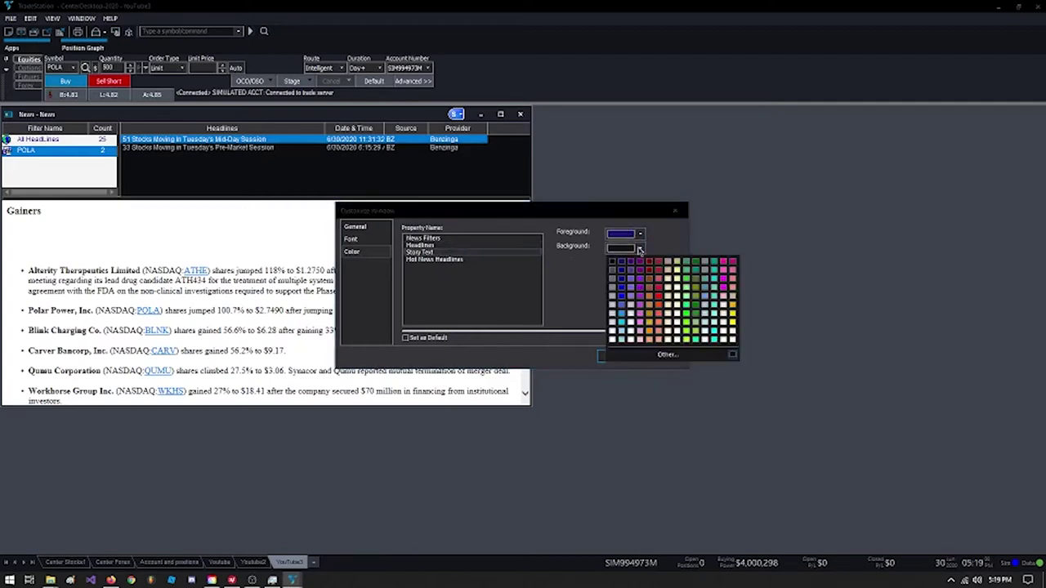
{"action": "left_click", "coordinate": [616, 341]}
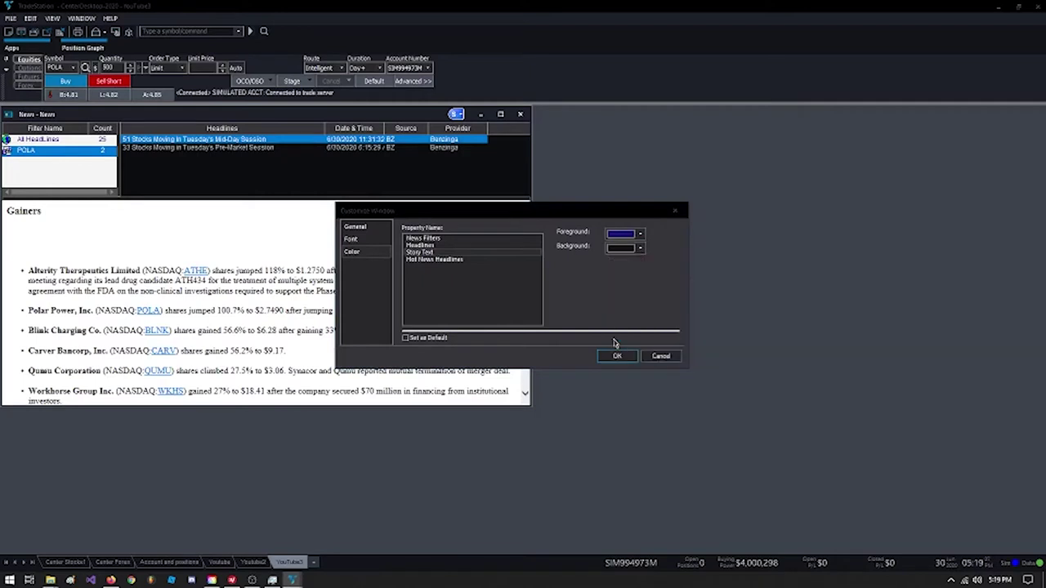
{"action": "left_click", "coordinate": [441, 262]}
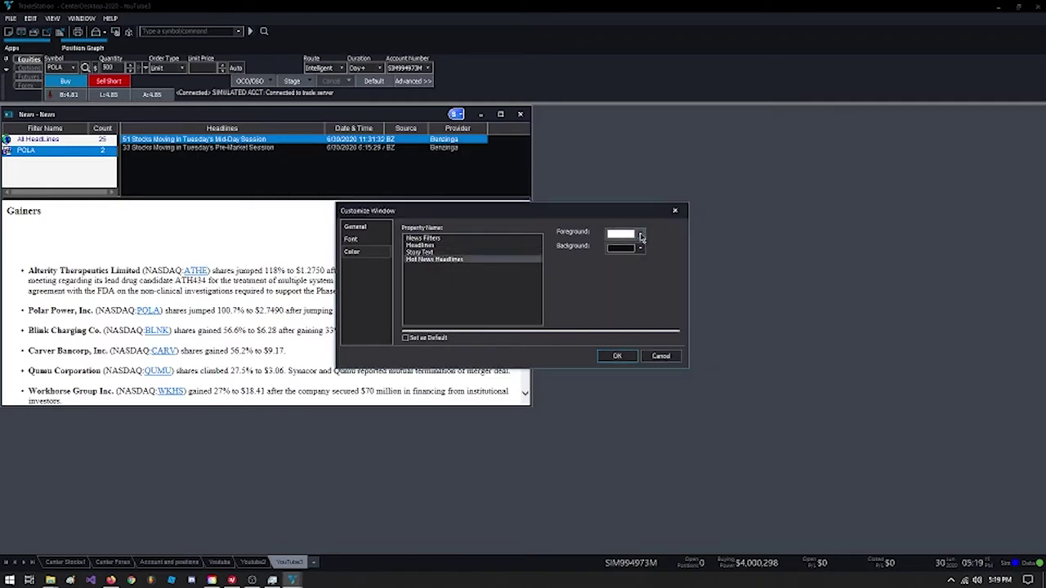
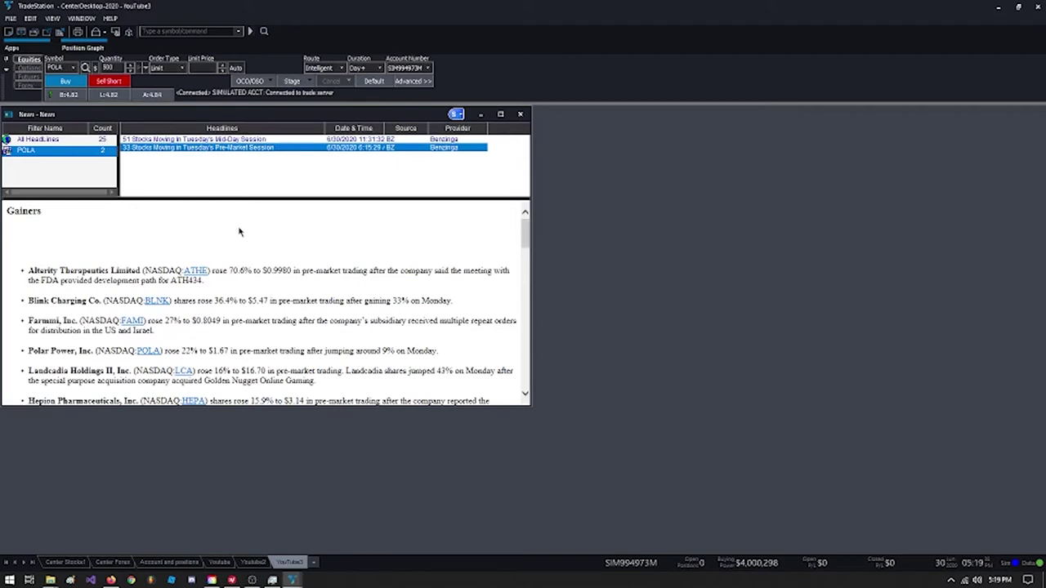
Search the Pre-Market Session news story for POLA, and return to the story's start
{"action": "scroll", "coordinate": [245, 297], "scroll_direction": "down", "scroll_amount": 3}
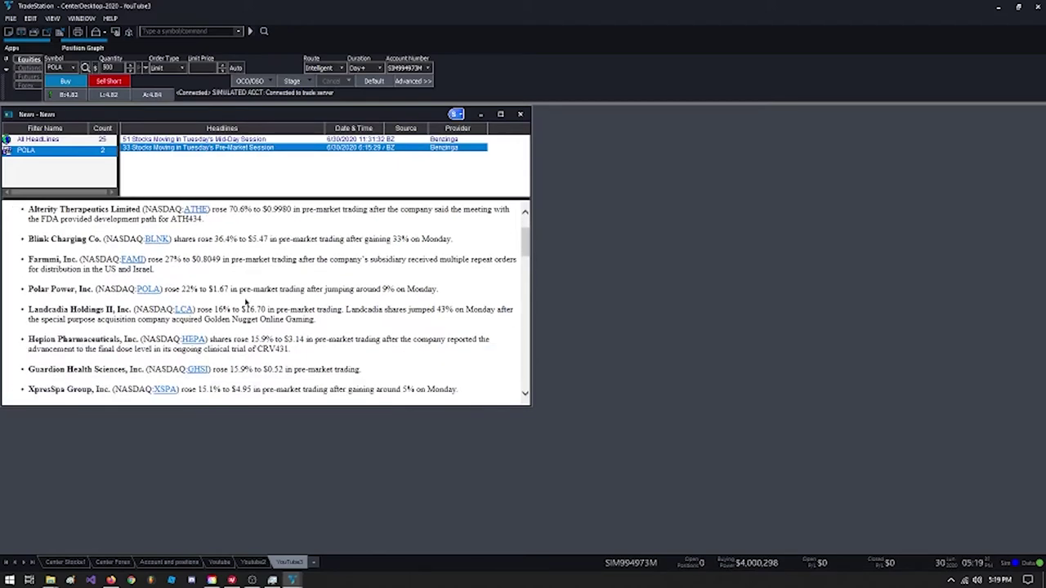
{"action": "scroll", "coordinate": [242, 296], "scroll_direction": "down", "scroll_amount": 3}
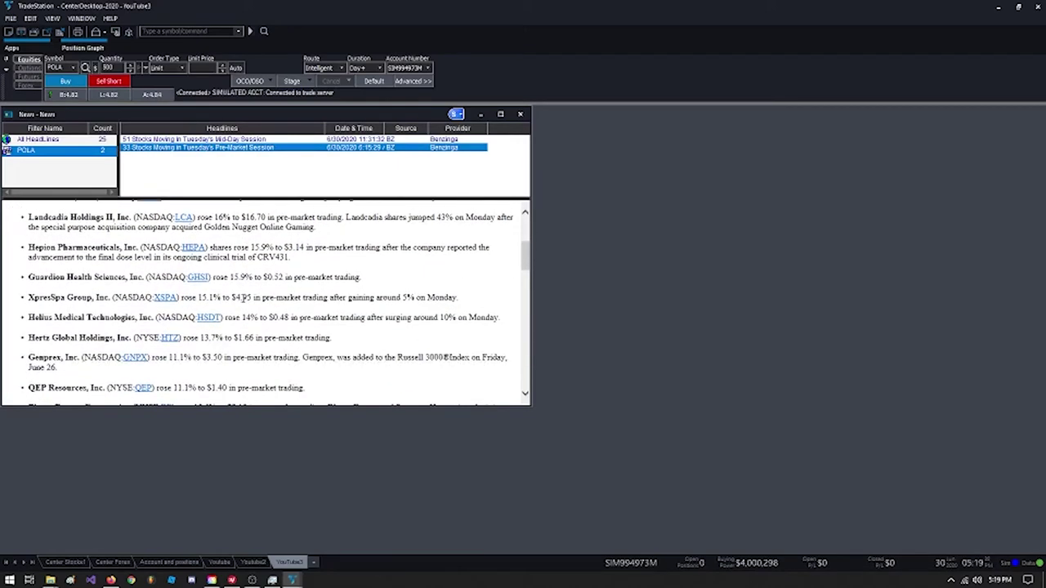
{"action": "key", "text": "ctrl+f"}
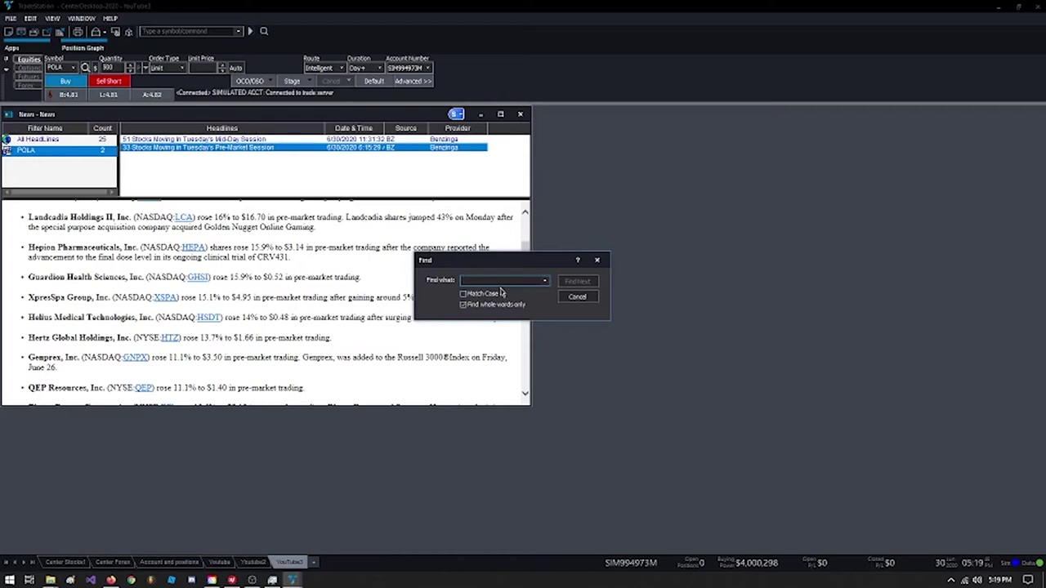
{"action": "type", "text": "POLA"}
{"action": "key", "text": "Return"}
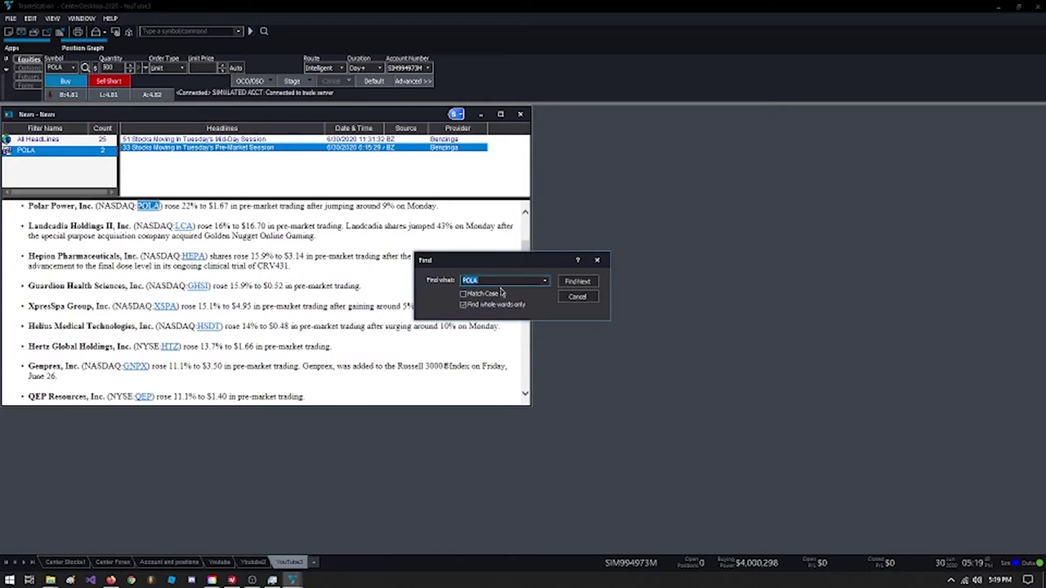
{"action": "left_click", "coordinate": [598, 261]}
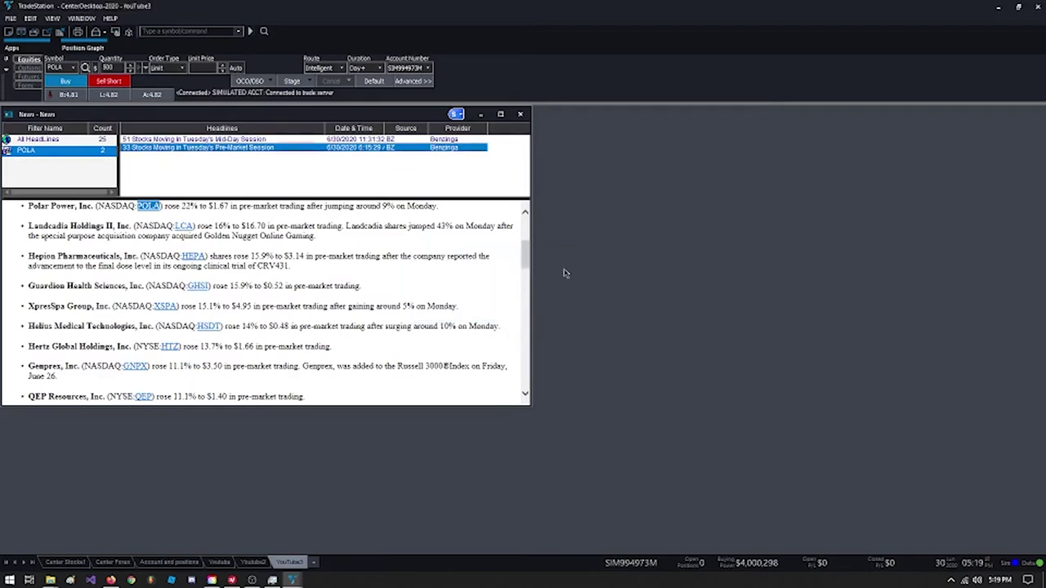
{"action": "scroll", "coordinate": [307, 274], "scroll_direction": "up", "scroll_amount": 4}
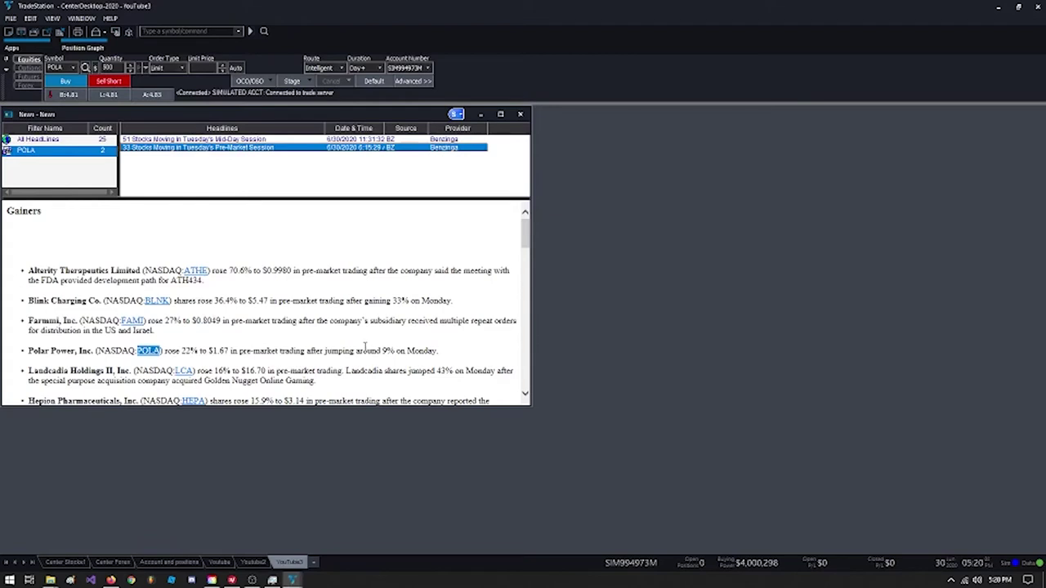
Open the Tuesday's Mid-Day Session story in the POLA headlines and highlight the Polar Power price-move sentence
{"action": "left_click", "coordinate": [215, 344]}
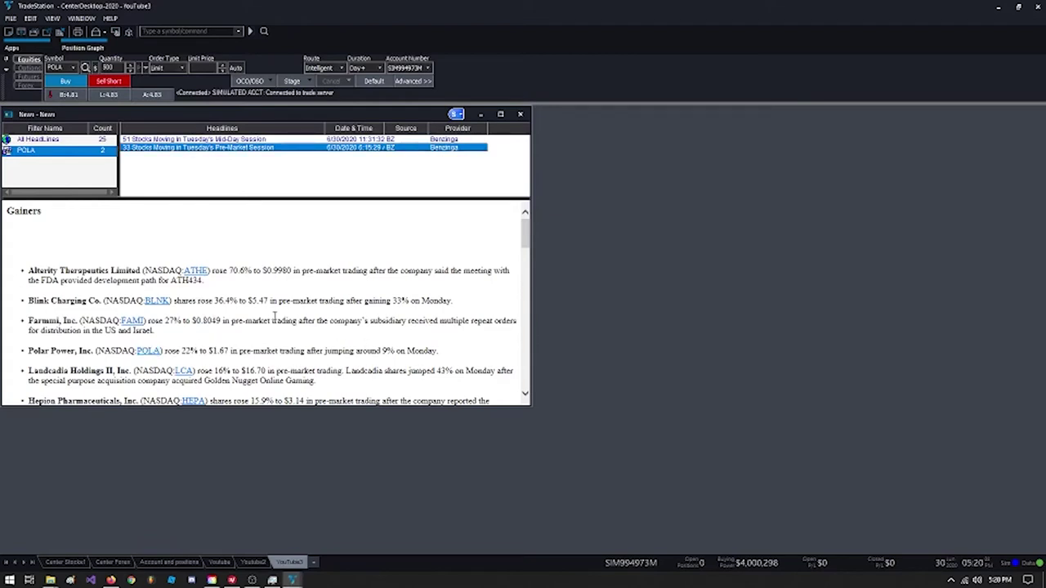
{"action": "left_click", "coordinate": [186, 141]}
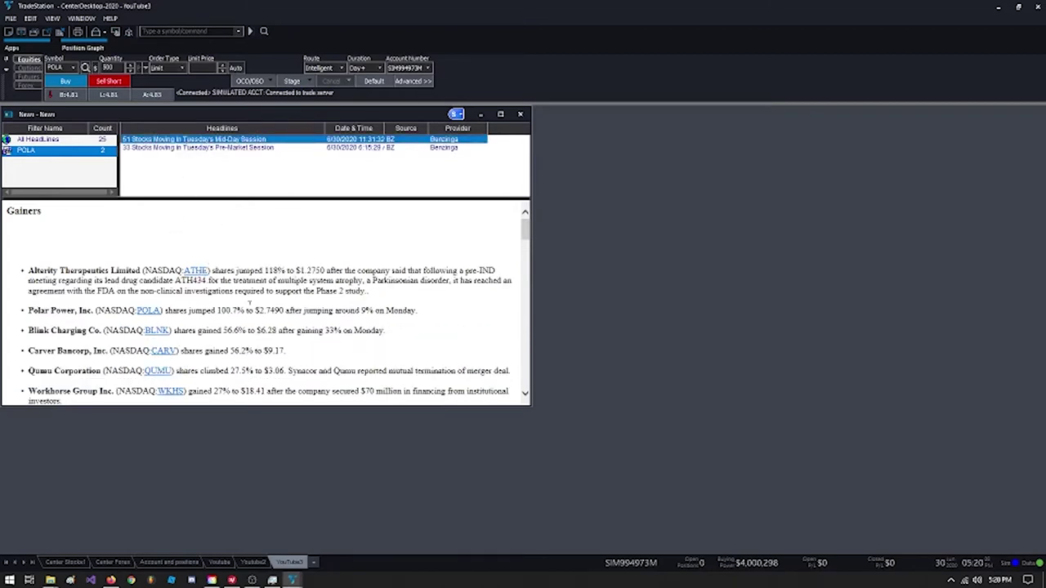
{"action": "left_click_drag", "start_coordinate": [165, 311], "coordinate": [402, 319]}
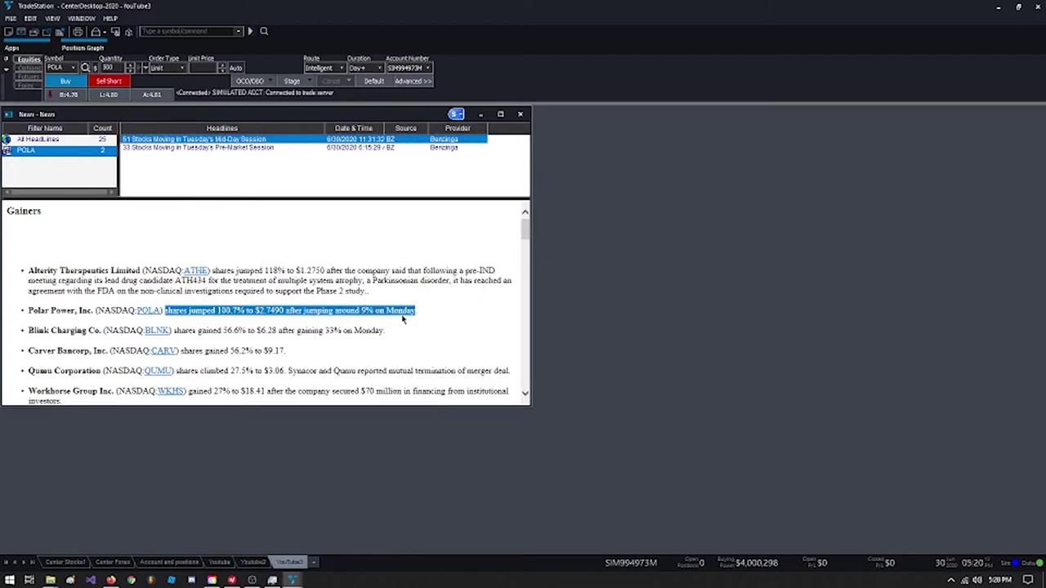
{"action": "left_click", "coordinate": [420, 304]}
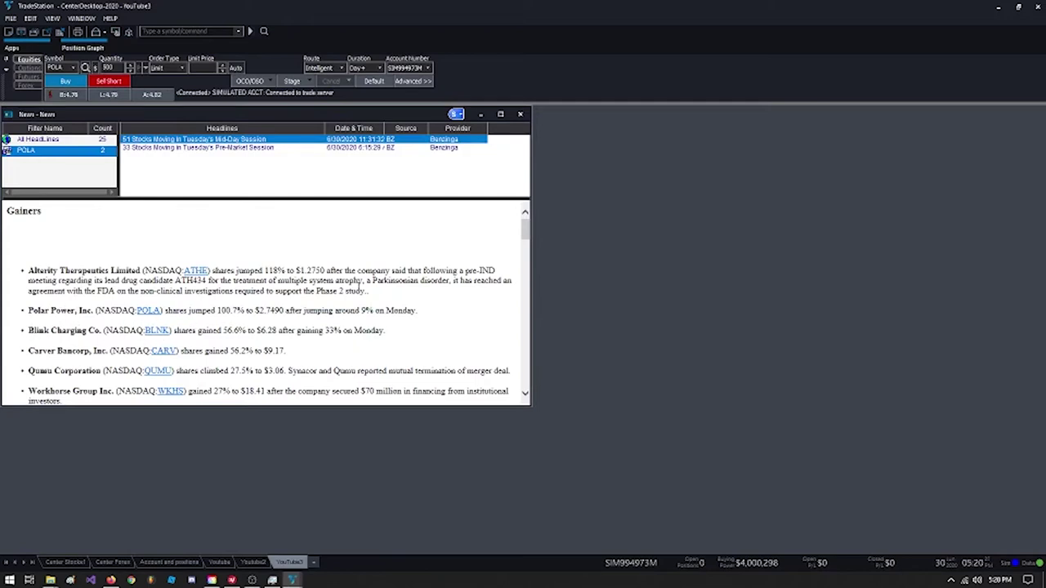
Read through the story's Gainers list, examining the entries from Blink Charging and Bloom Energy to Applied Optoelectronics
{"action": "scroll", "coordinate": [360, 284], "scroll_direction": "down", "scroll_amount": 5}
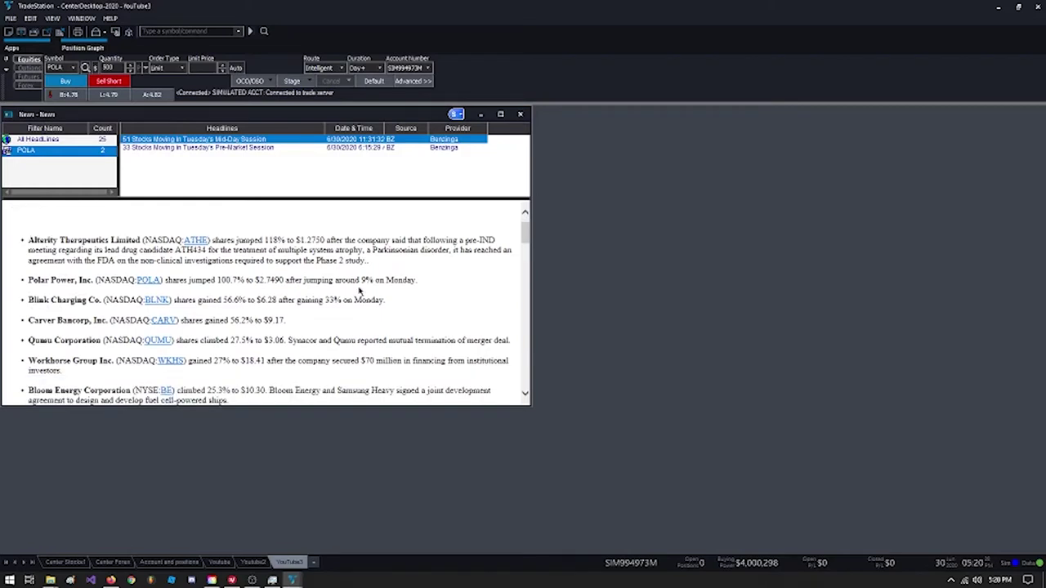
{"action": "scroll", "coordinate": [359, 288], "scroll_direction": "down", "scroll_amount": 1}
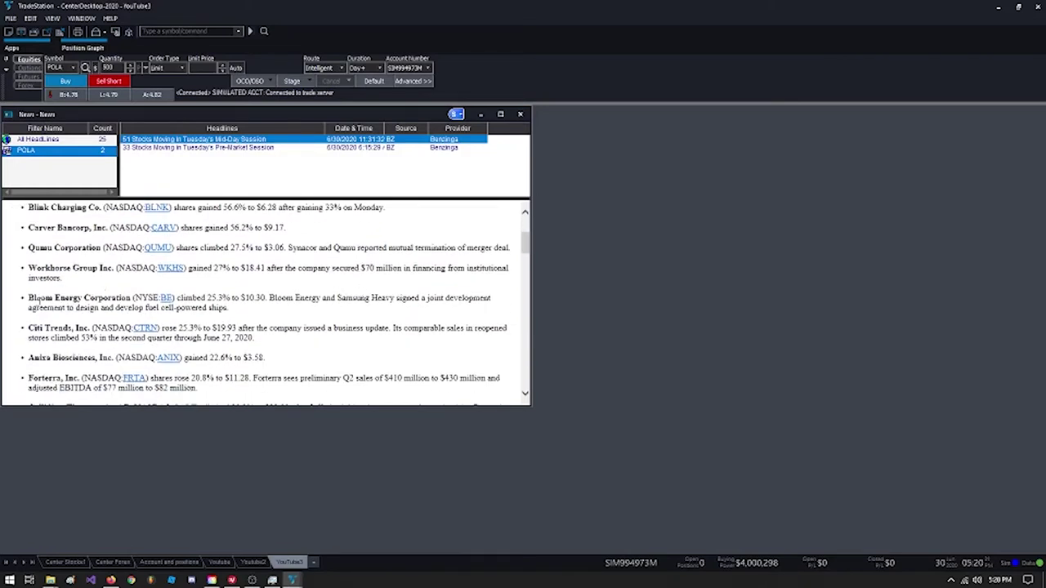
{"action": "left_click_drag", "start_coordinate": [29, 298], "coordinate": [96, 308]}
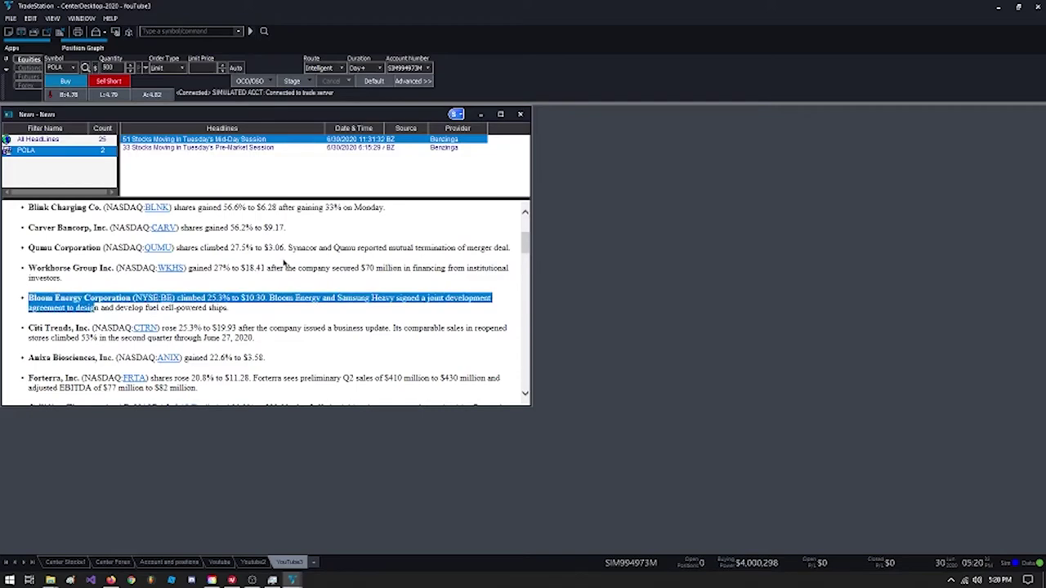
{"action": "scroll", "coordinate": [284, 263], "scroll_direction": "down", "scroll_amount": 3}
{"action": "scroll", "coordinate": [133, 306], "scroll_direction": "down", "scroll_amount": 1}
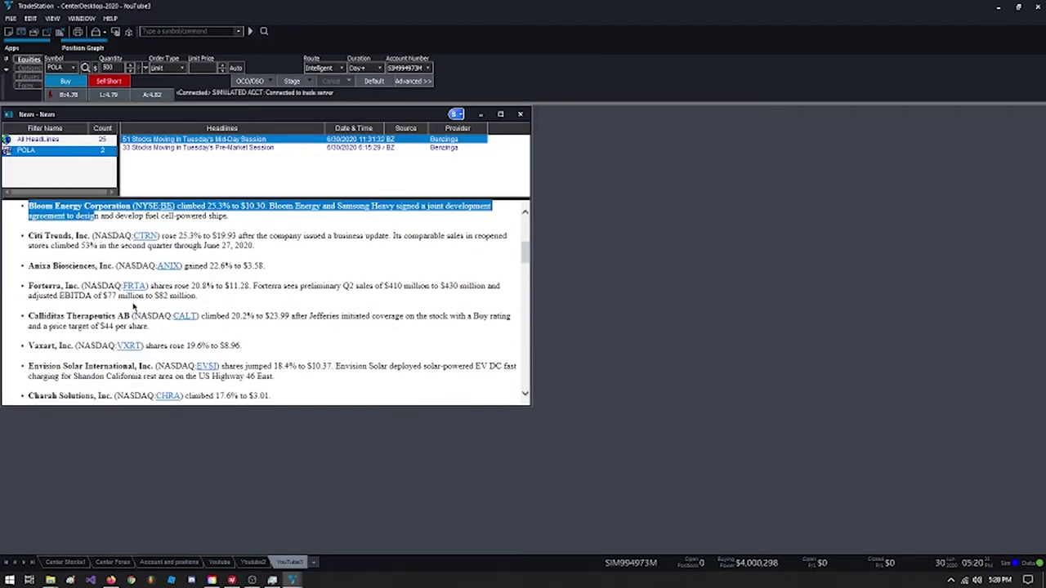
{"action": "scroll", "coordinate": [133, 306], "scroll_direction": "down", "scroll_amount": 4}
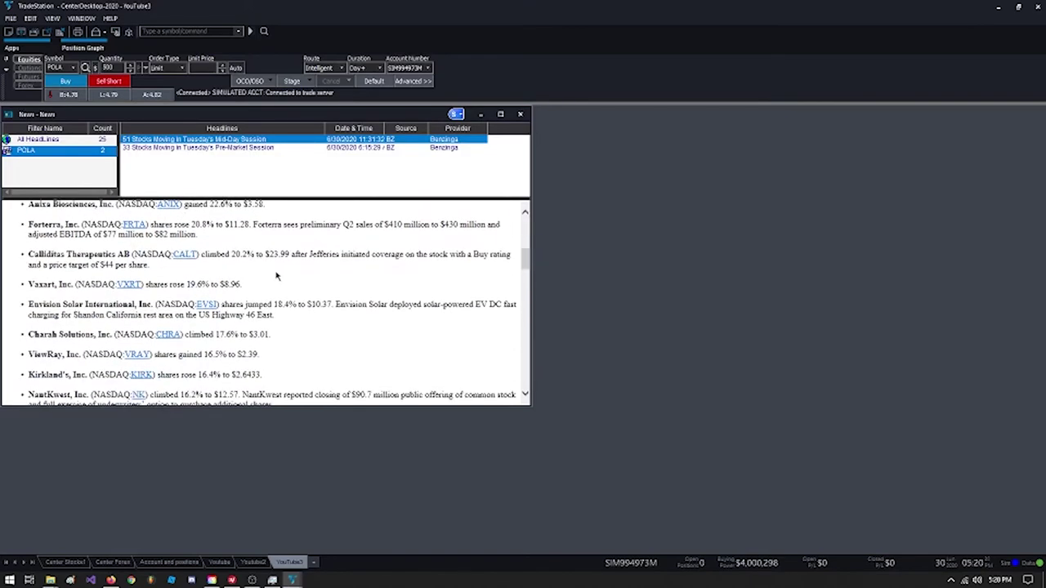
{"action": "scroll", "coordinate": [282, 276], "scroll_direction": "down", "scroll_amount": 5}
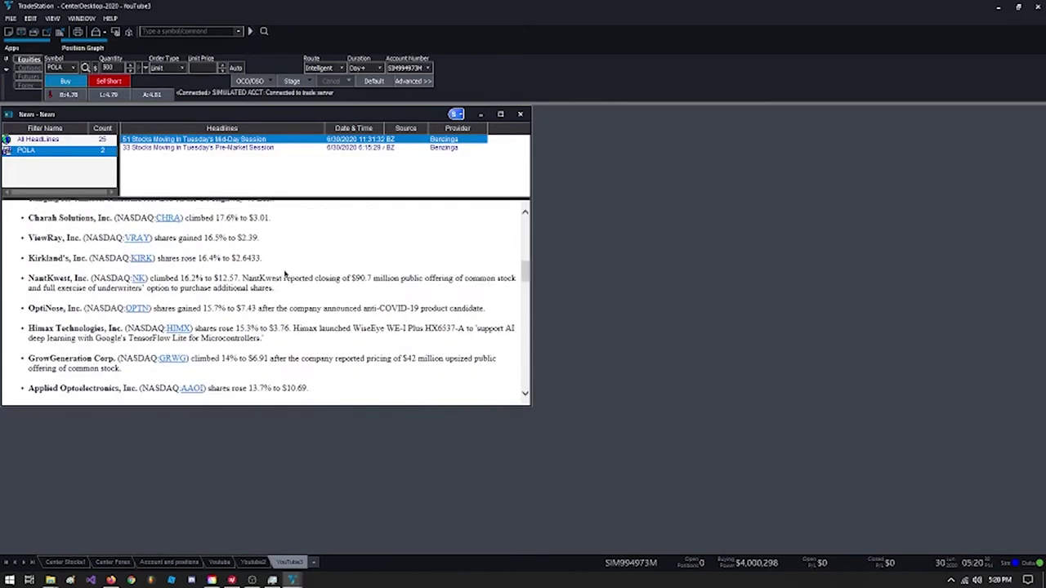
{"action": "scroll", "coordinate": [285, 274], "scroll_direction": "down", "scroll_amount": 3}
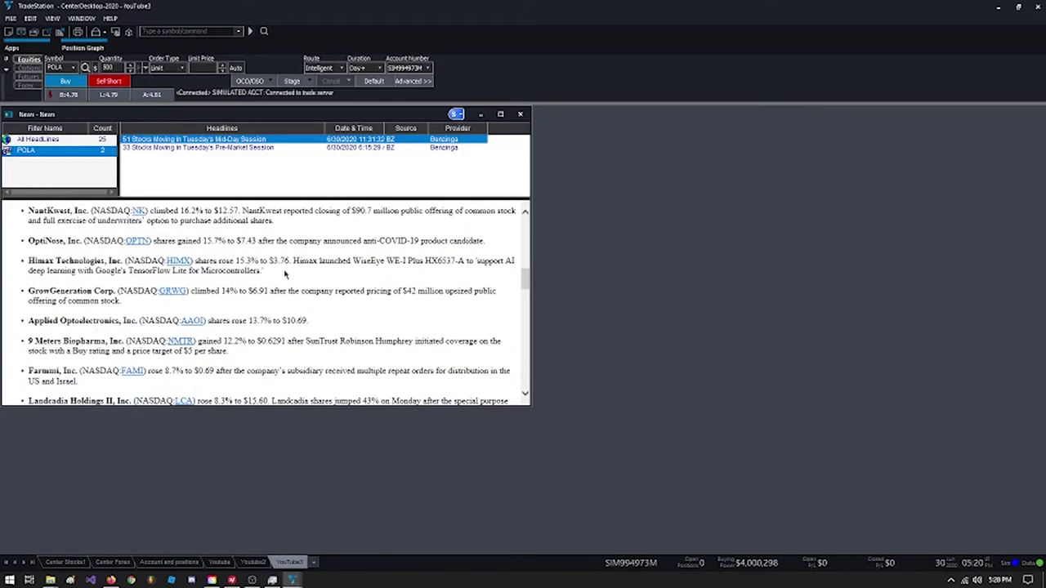
{"action": "scroll", "coordinate": [284, 274], "scroll_direction": "down", "scroll_amount": 1}
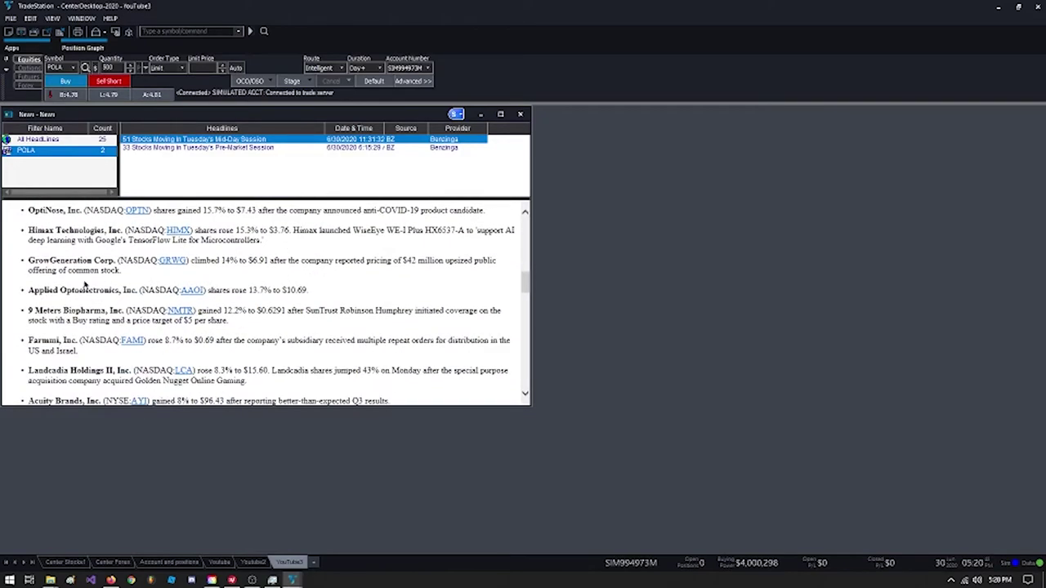
{"action": "left_click_drag", "start_coordinate": [61, 287], "coordinate": [96, 291]}
Examine the Micron Technology entry near the end of the Gainers list, and return to the Polar Power entry
{"action": "scroll", "coordinate": [94, 306], "scroll_direction": "down", "scroll_amount": 8}
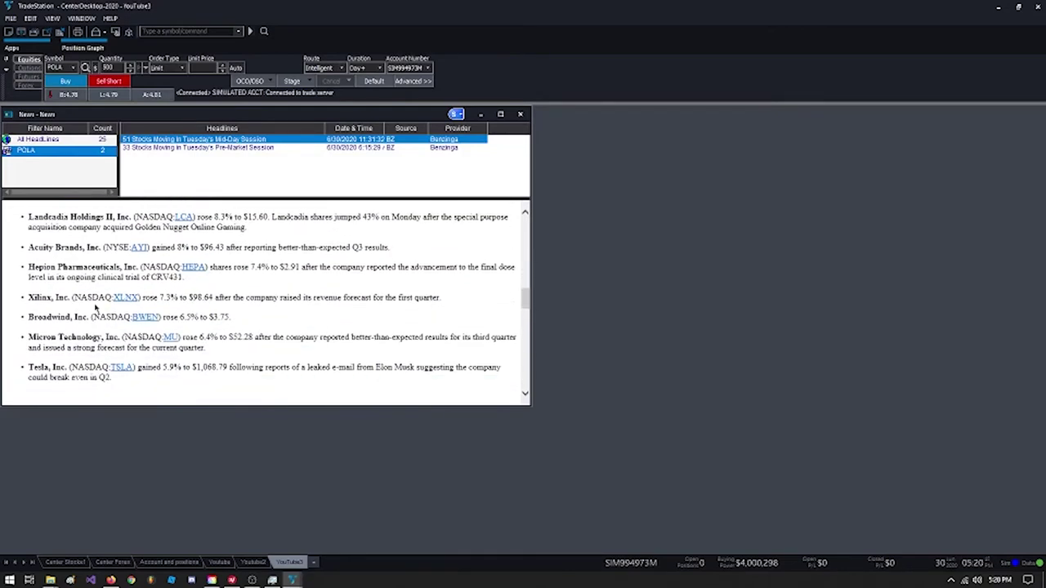
{"action": "scroll", "coordinate": [95, 306], "scroll_direction": "down", "scroll_amount": 1}
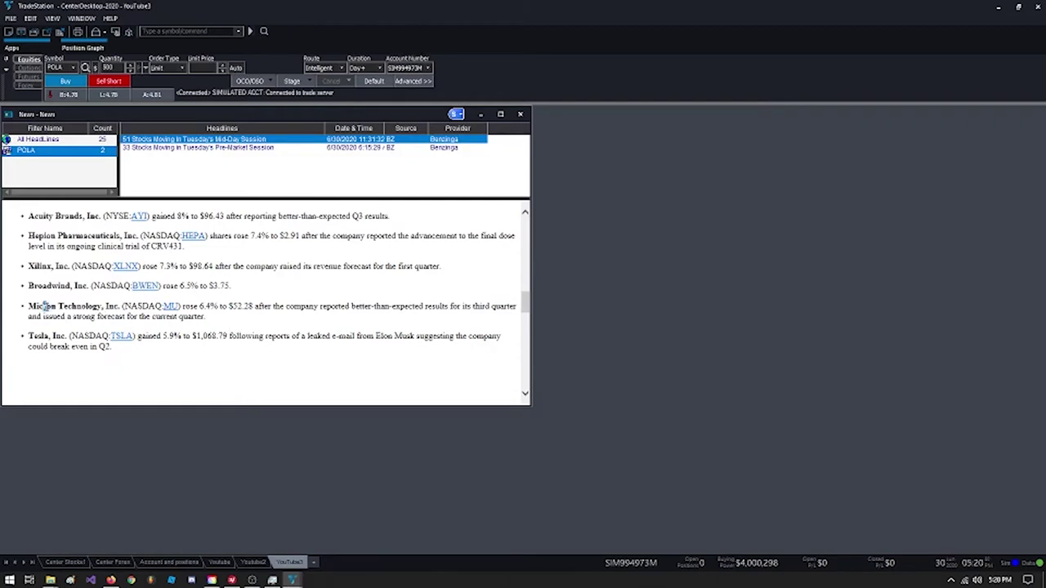
{"action": "left_click_drag", "start_coordinate": [41, 305], "coordinate": [88, 305]}
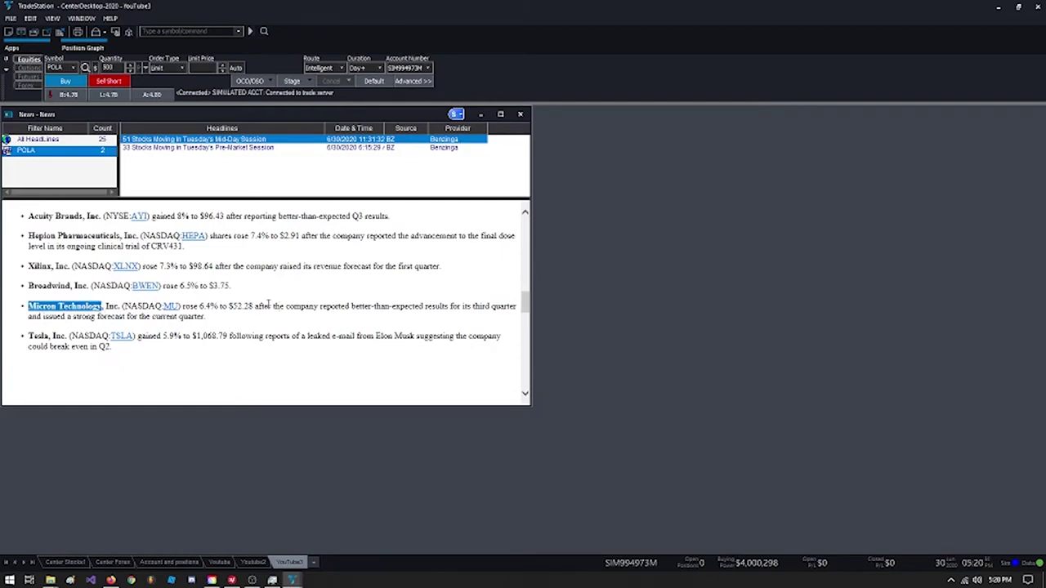
{"action": "left_click", "coordinate": [33, 307]}
{"action": "left_click_drag", "start_coordinate": [33, 307], "coordinate": [101, 307]}
{"action": "left_click", "coordinate": [218, 306]}
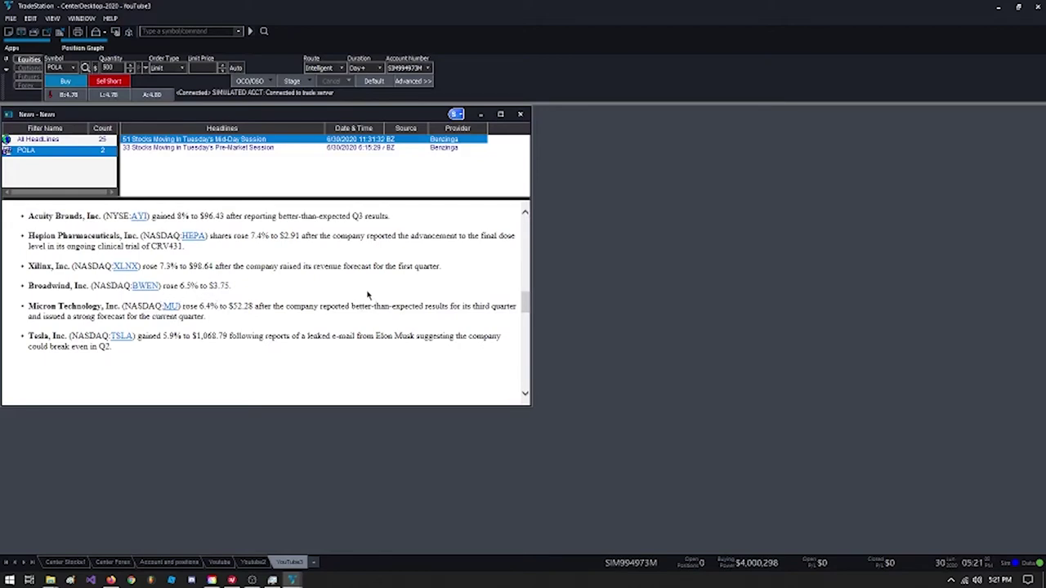
{"action": "scroll", "coordinate": [258, 304], "scroll_direction": "up", "scroll_amount": 10}
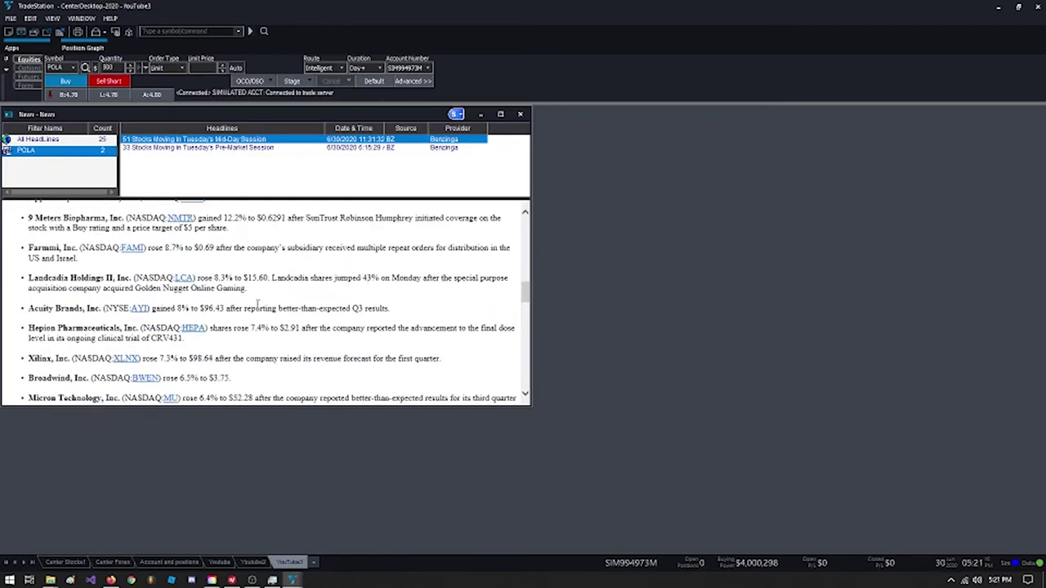
{"action": "scroll", "coordinate": [257, 308], "scroll_direction": "up", "scroll_amount": 5}
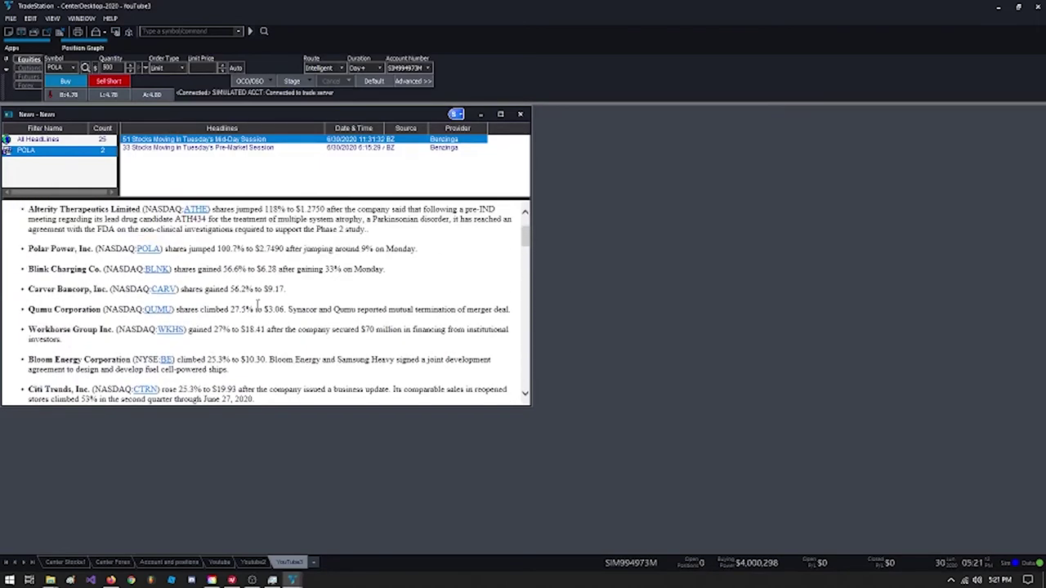
{"action": "scroll", "coordinate": [258, 304], "scroll_direction": "down", "scroll_amount": 2}
In the Youtube2 workspace, rename the RadarScreen's Page 3 as Tech
{"action": "left_click", "coordinate": [248, 563]}
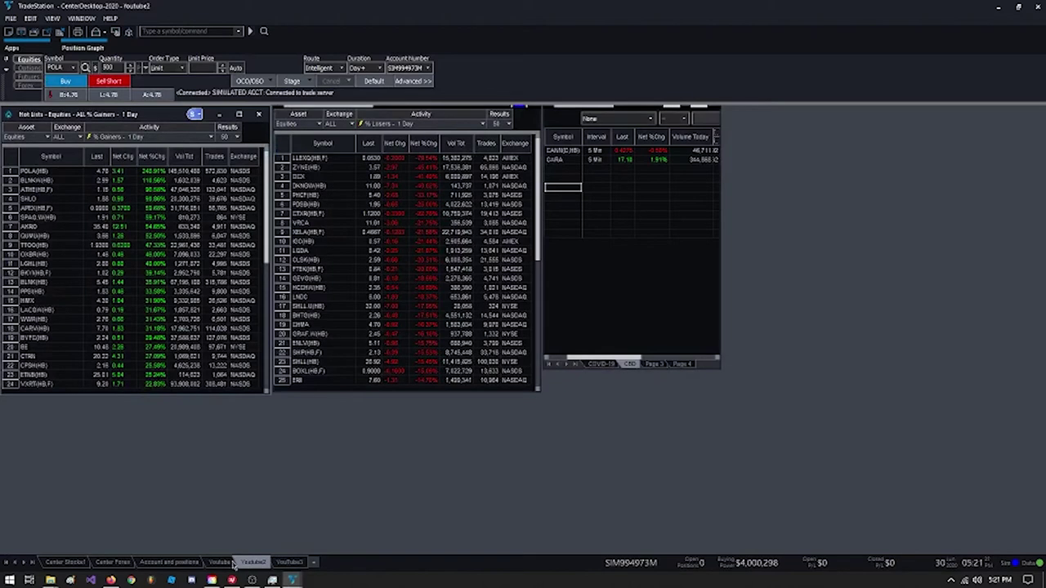
{"action": "right_click", "coordinate": [656, 364]}
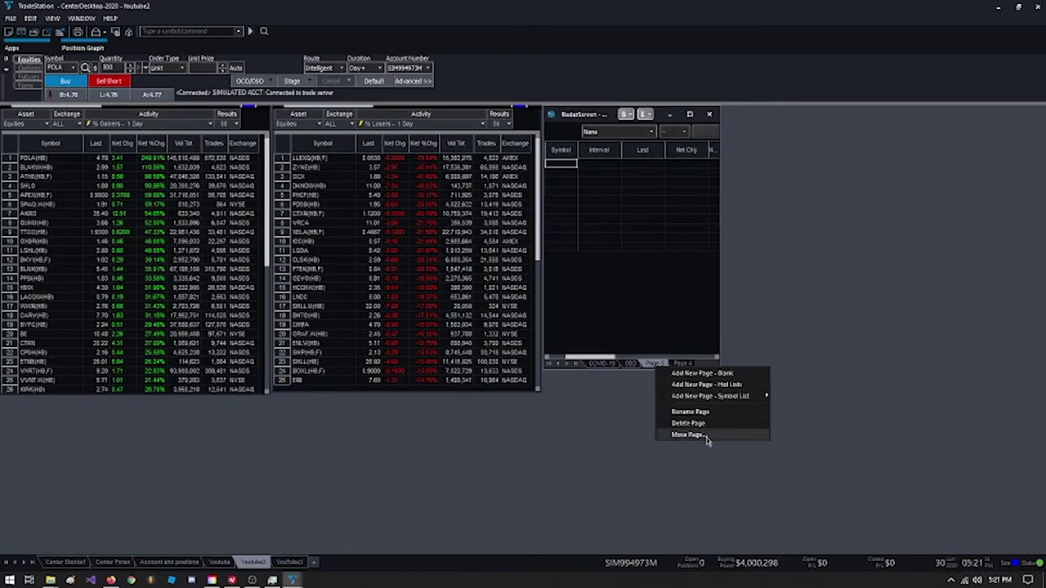
{"action": "left_click", "coordinate": [702, 413]}
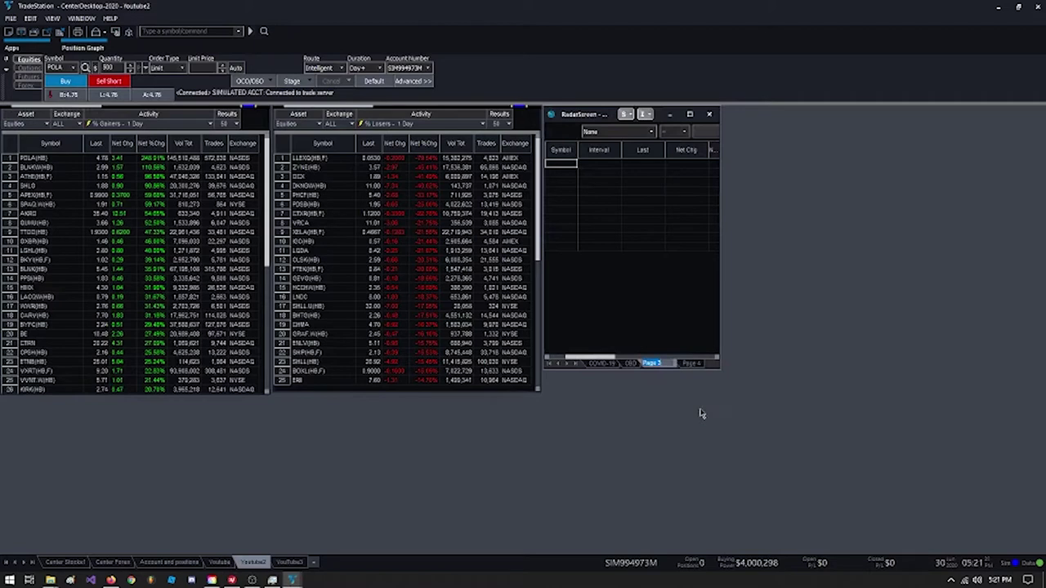
{"action": "type", "text": "Tech"}
Add the symbols POLA and BLNK to the first two rows of the RadarScreen's Tech page
{"action": "left_click", "coordinate": [567, 162]}
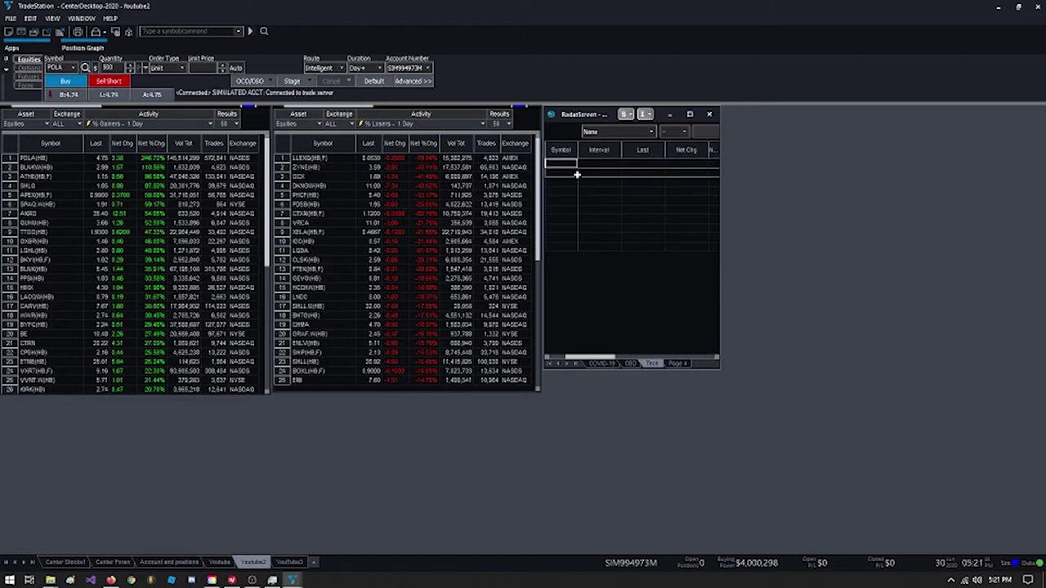
{"action": "type", "text": "pola"}
{"action": "key", "text": "Return"}
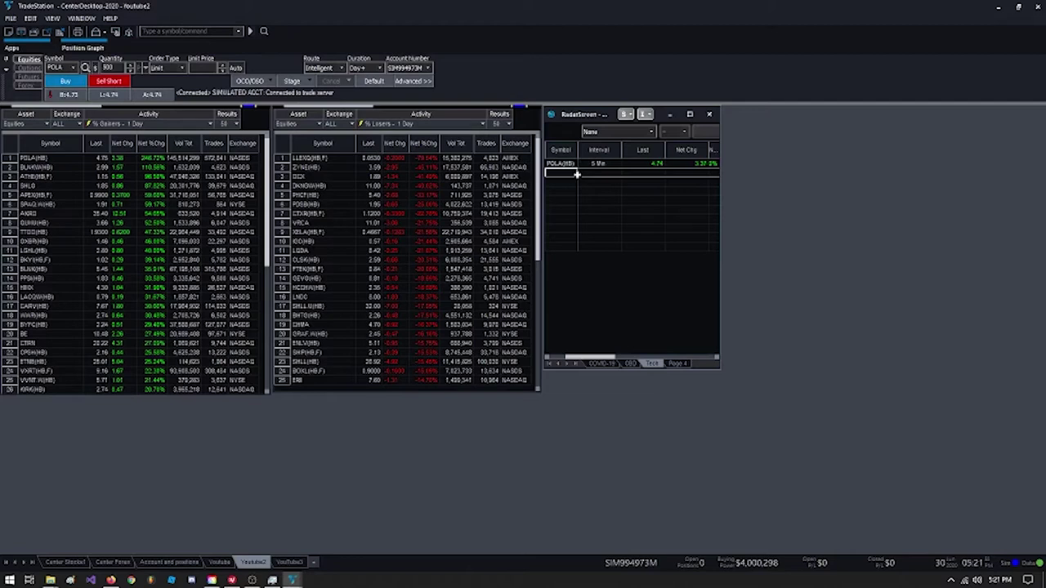
{"action": "type", "text": "brk"}
{"action": "key", "text": "Return"}
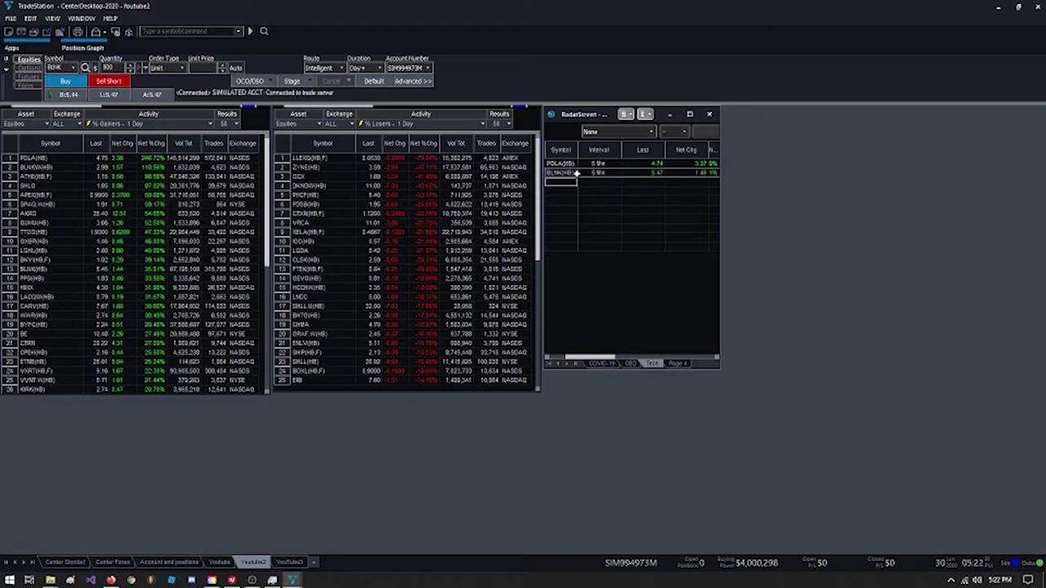
Narrow the Tech page's columns and widen the RadarScreen window to fit Volume Today, and add MU in the third row
{"action": "left_click_drag", "start_coordinate": [621, 147], "coordinate": [734, 164]}
{"action": "left_click_drag", "start_coordinate": [572, 182], "coordinate": [696, 206]}
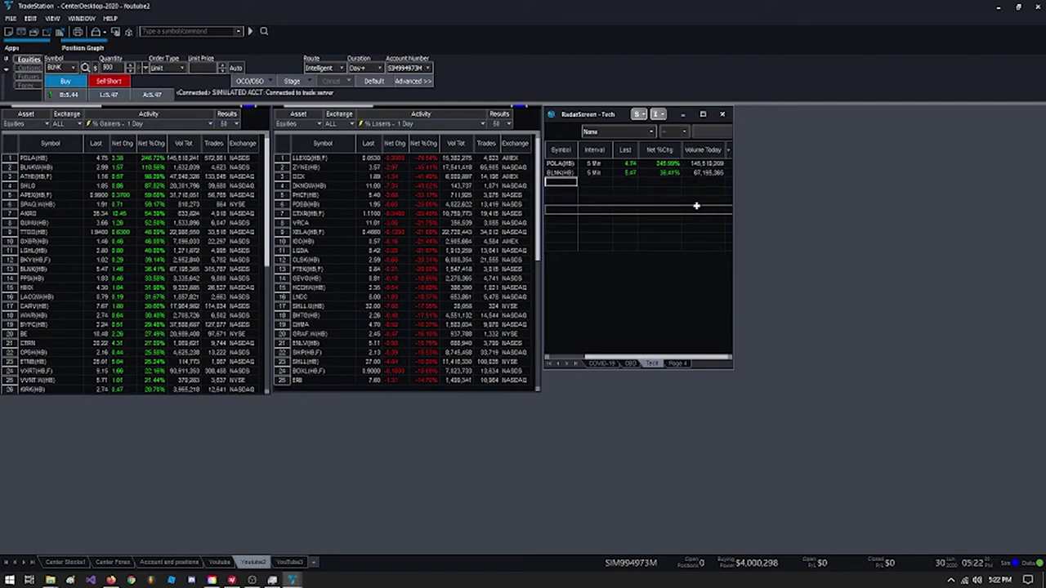
{"action": "type", "text": "MU"}
{"action": "key", "text": "Return"}
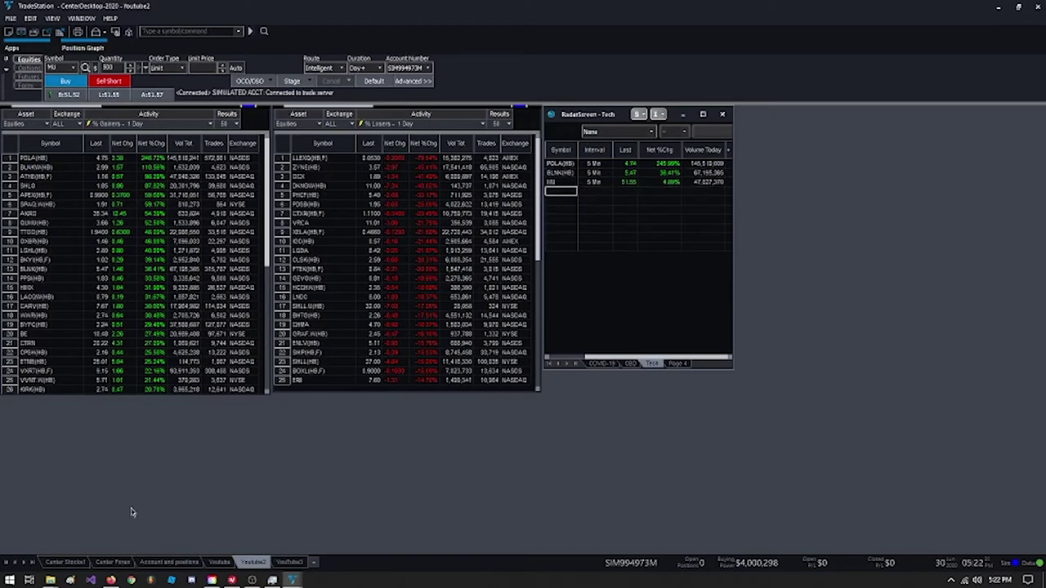
Review the POLA news in the YouTube3 workspace and the POLA daily and 1-minute charts in the Youtube workspace
{"action": "left_click", "coordinate": [289, 562]}
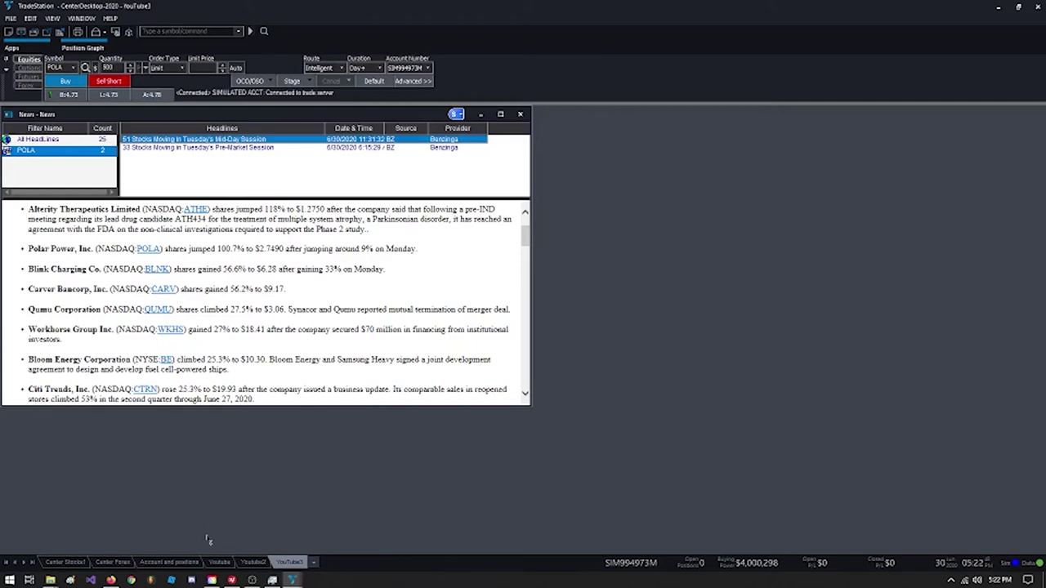
{"action": "left_click", "coordinate": [219, 562]}
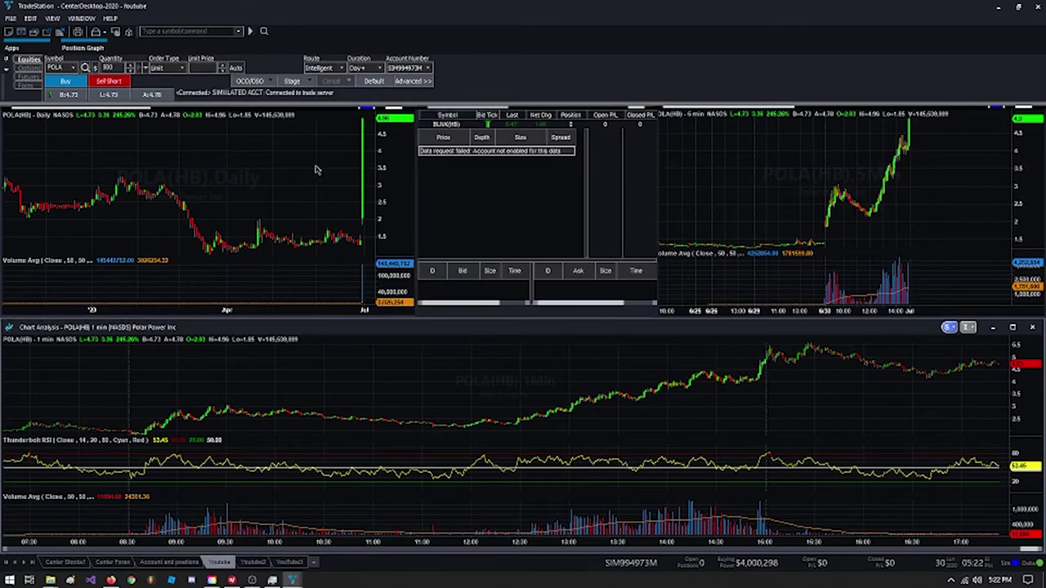
{"action": "left_click", "coordinate": [318, 170]}
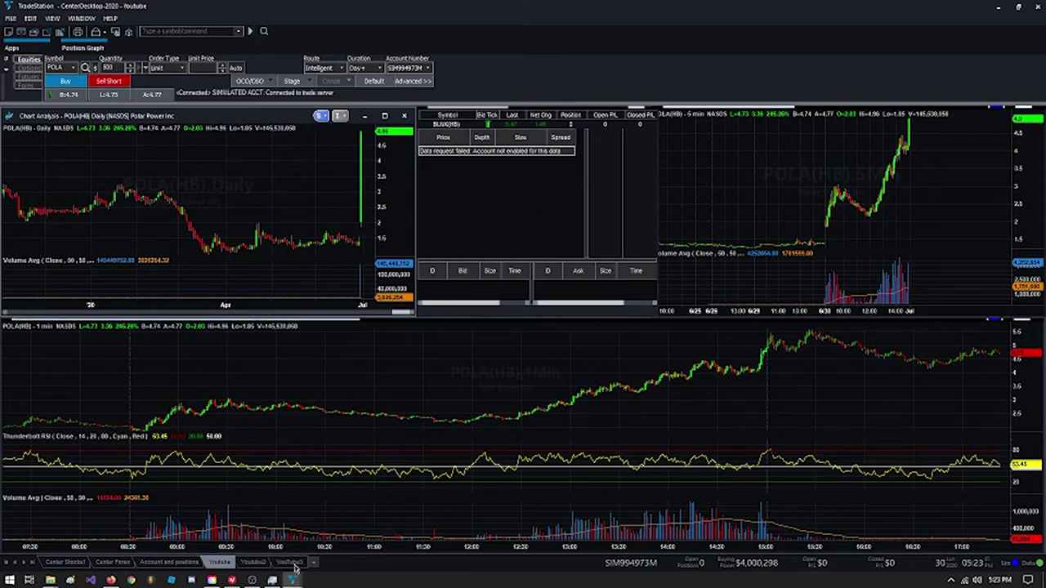
{"action": "left_click", "coordinate": [658, 352]}
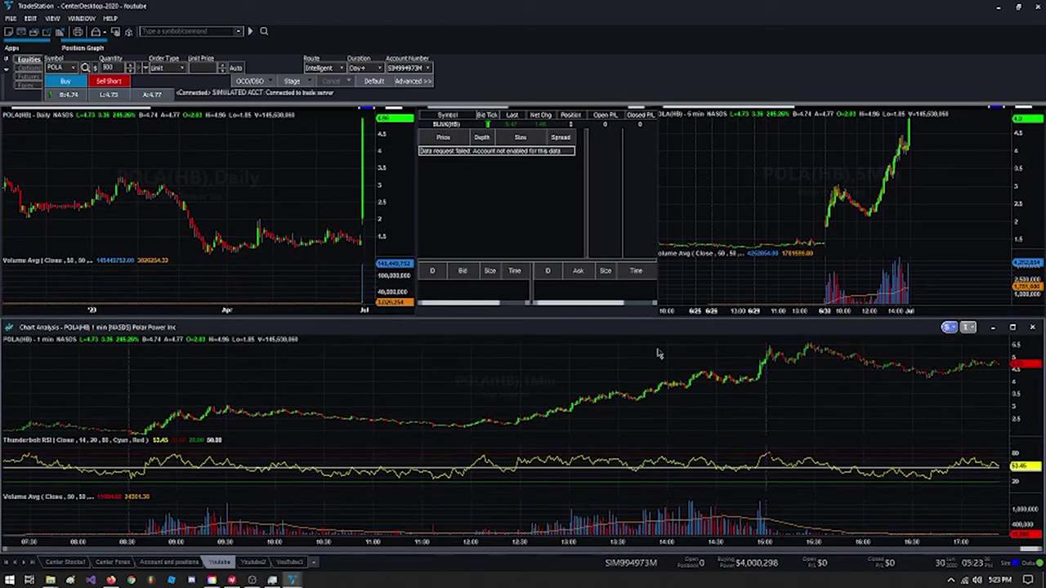
Add a Research window for POLA to the YouTube3 workspace, place it beside the News window, and enlarge it to match that window's lower edge
{"action": "left_click", "coordinate": [290, 562]}
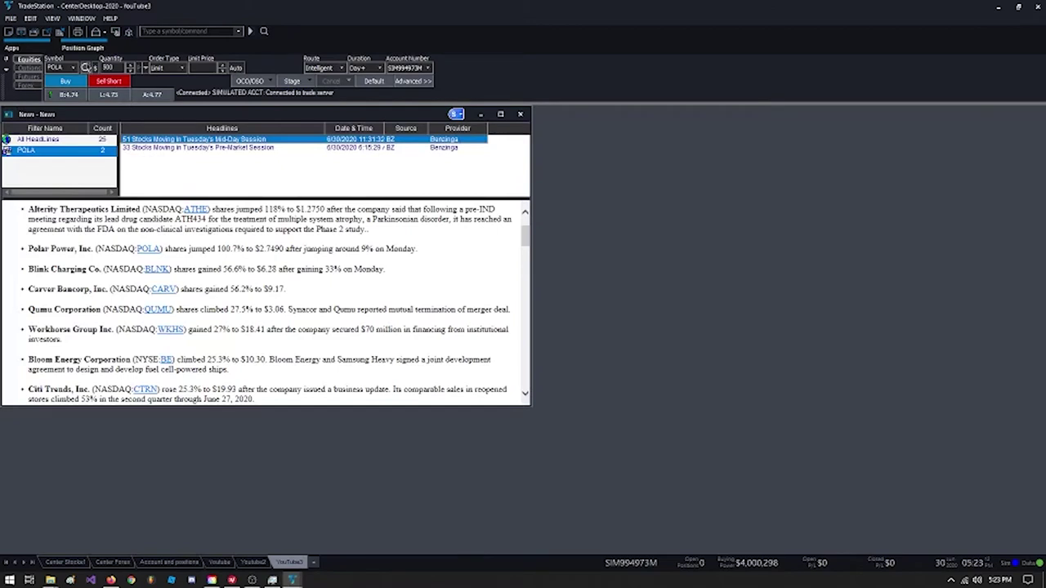
{"action": "left_click", "coordinate": [34, 51]}
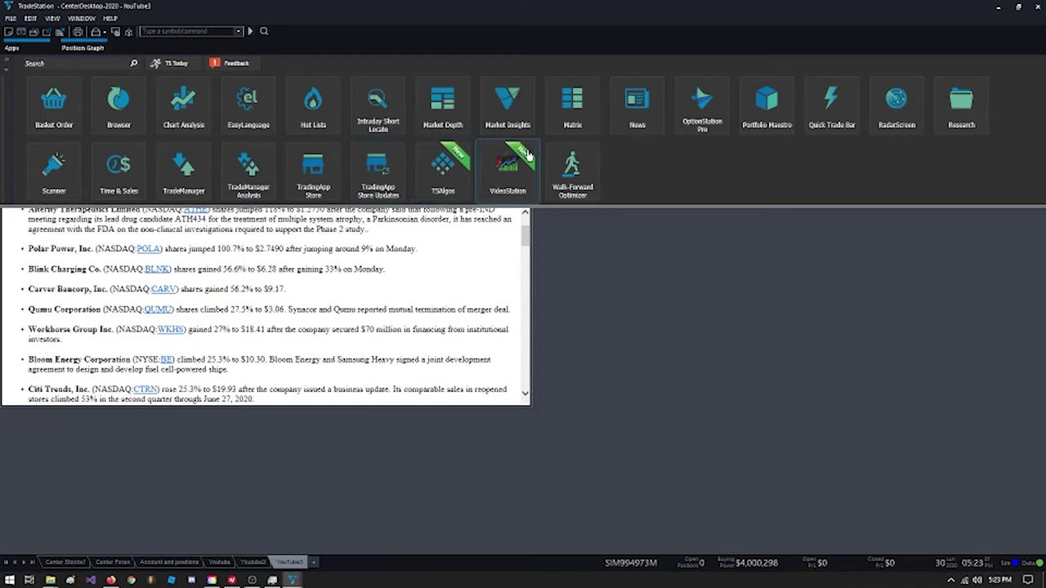
{"action": "left_click", "coordinate": [953, 111]}
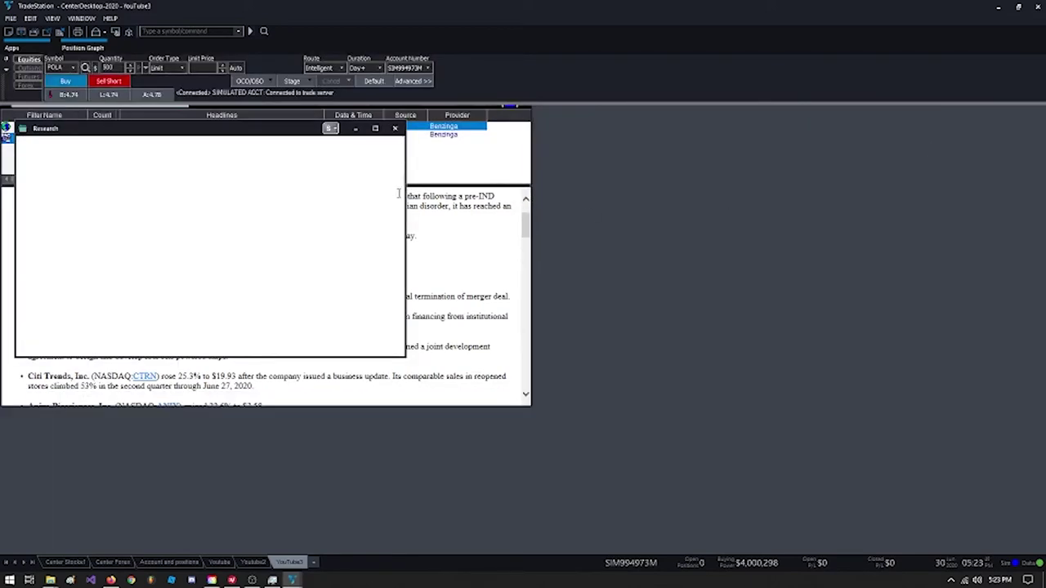
{"action": "left_click_drag", "start_coordinate": [183, 127], "coordinate": [697, 114]}
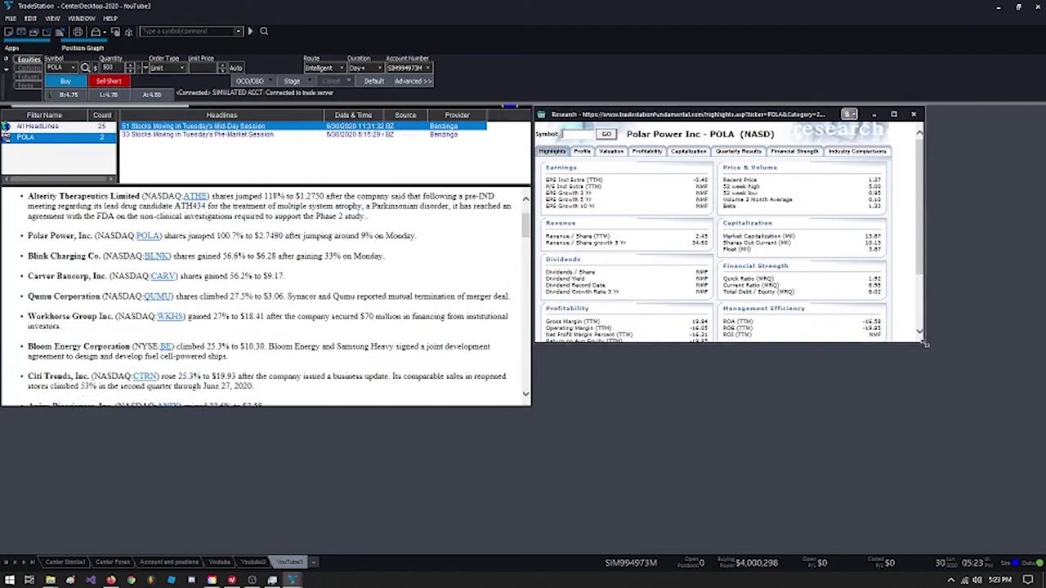
{"action": "left_click_drag", "start_coordinate": [924, 342], "coordinate": [937, 405]}
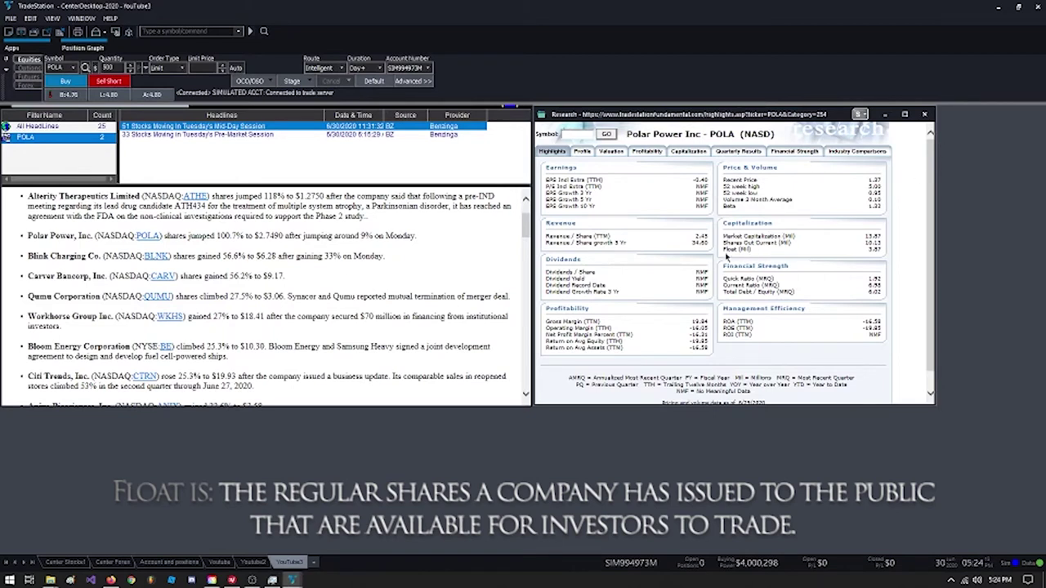
Examine POLA's float, shares outstanding and market capitalization on the Research window's Highlights page, alongside the Blink Charging news item
{"action": "left_click_drag", "start_coordinate": [723, 247], "coordinate": [877, 250]}
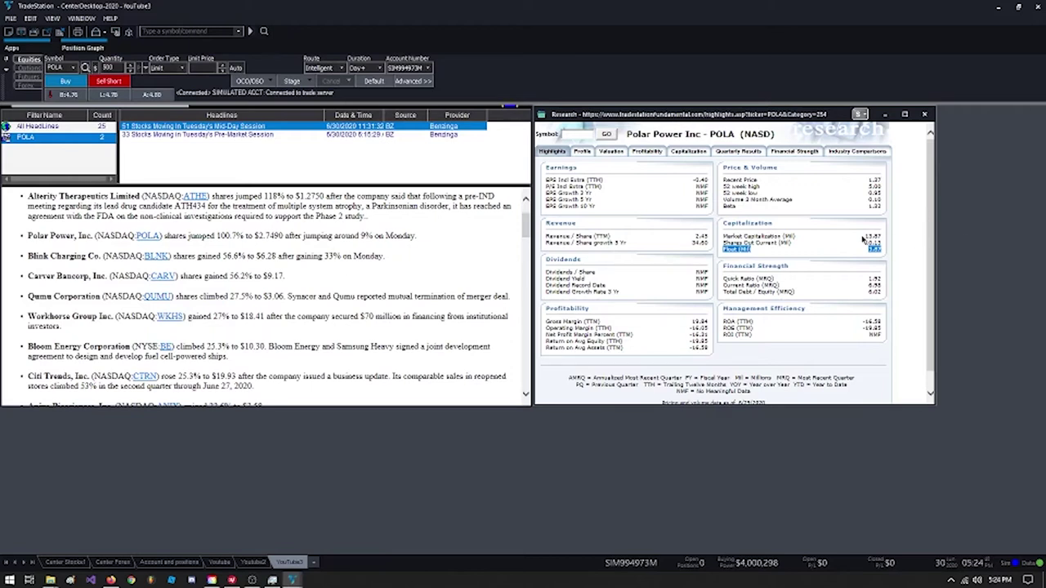
{"action": "left_click_drag", "start_coordinate": [864, 236], "coordinate": [880, 272]}
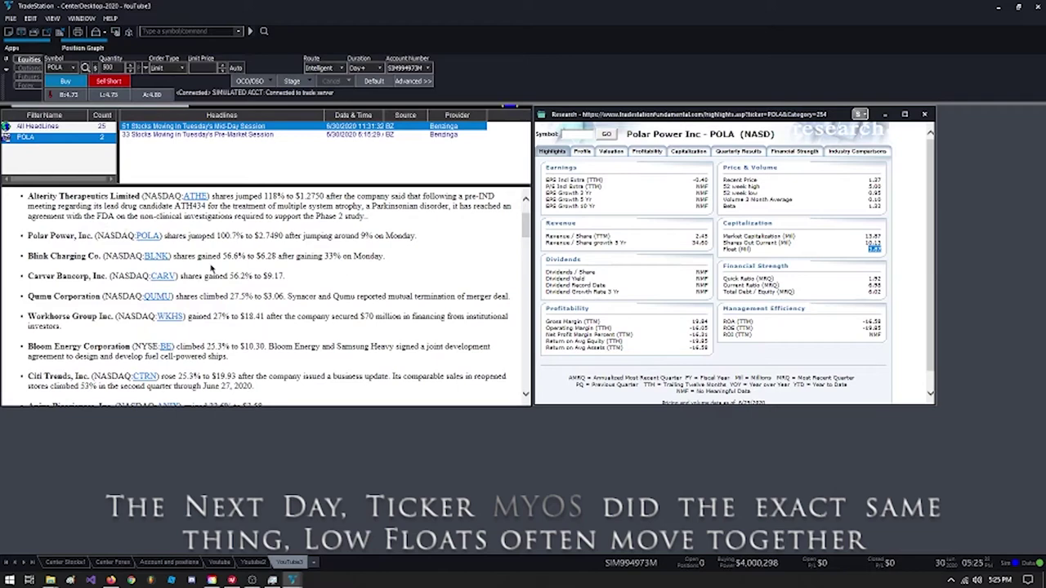
{"action": "left_click", "coordinate": [393, 258]}
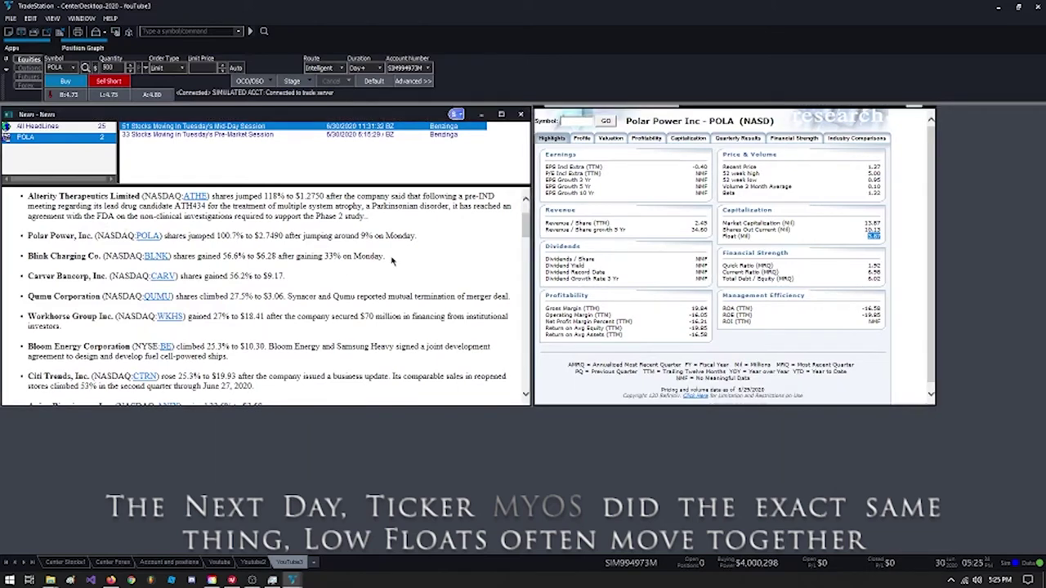
{"action": "left_click", "coordinate": [393, 272]}
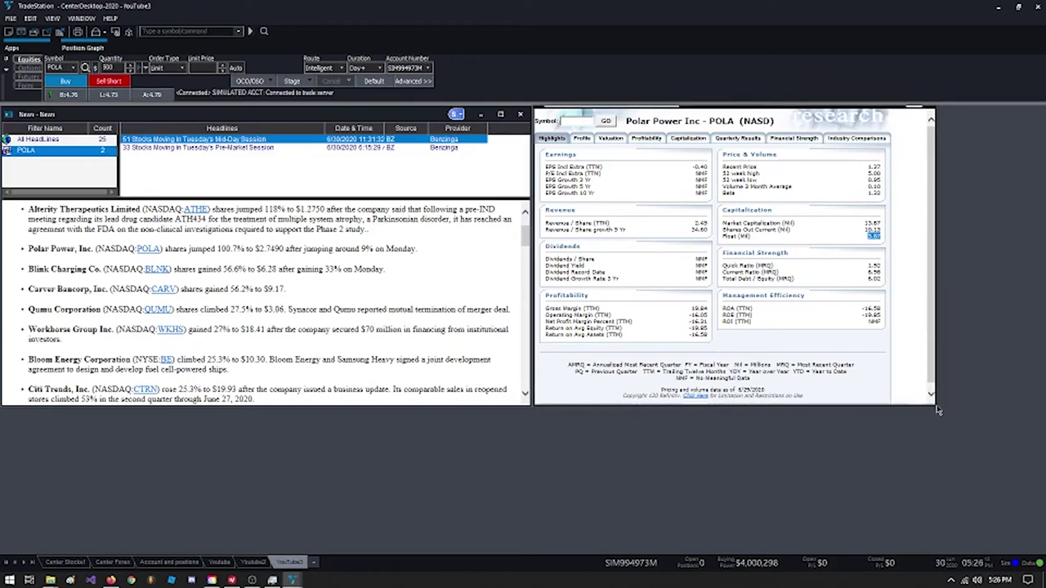
{"action": "left_click_drag", "start_coordinate": [683, 135], "coordinate": [758, 175]}
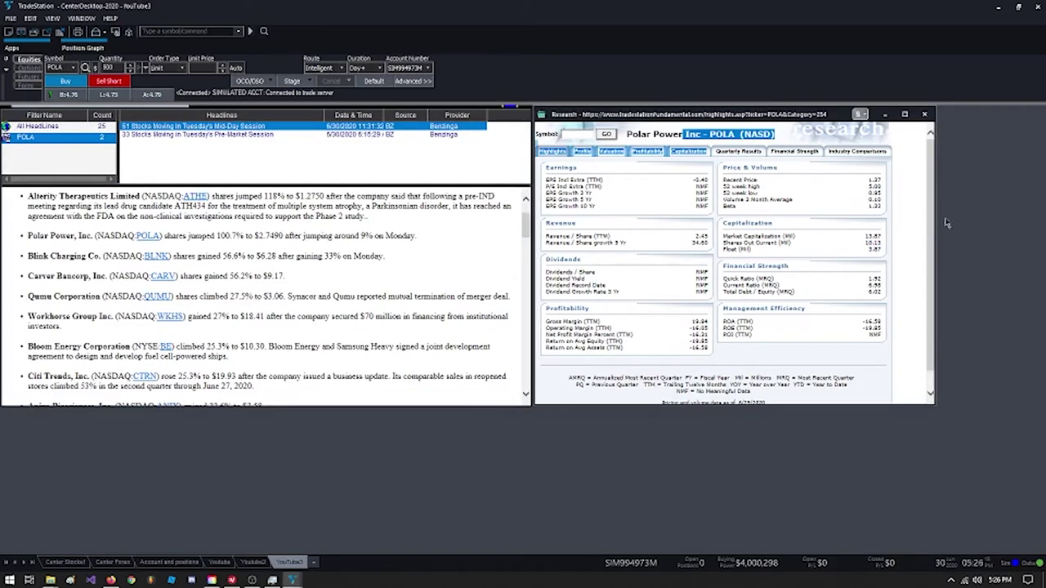
{"action": "left_click", "coordinate": [908, 155]}
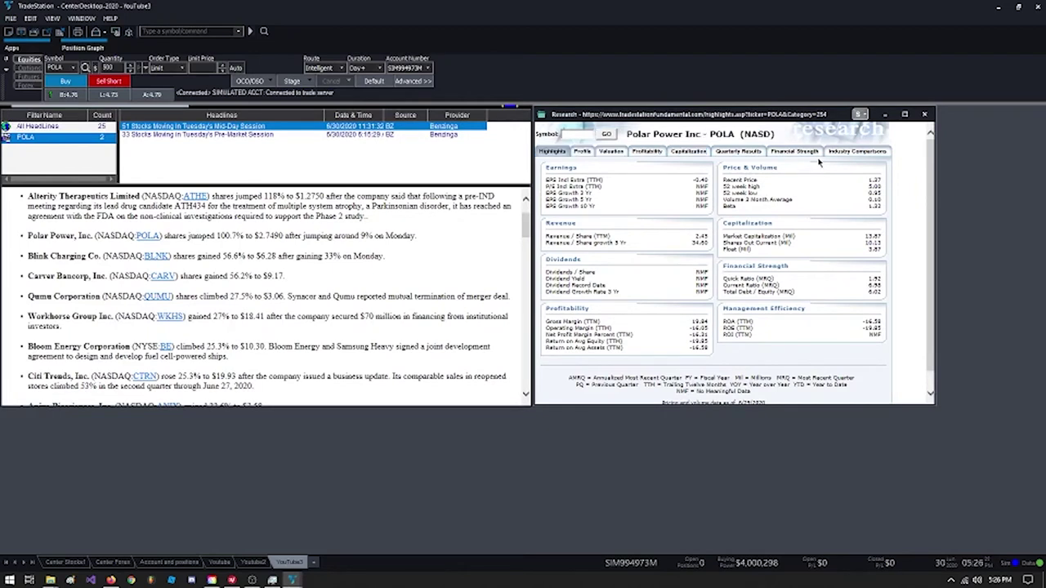
Open POLA's Capitalization page in the Research window and examine the Common Shares figures, including the float
{"action": "left_click", "coordinate": [695, 155]}
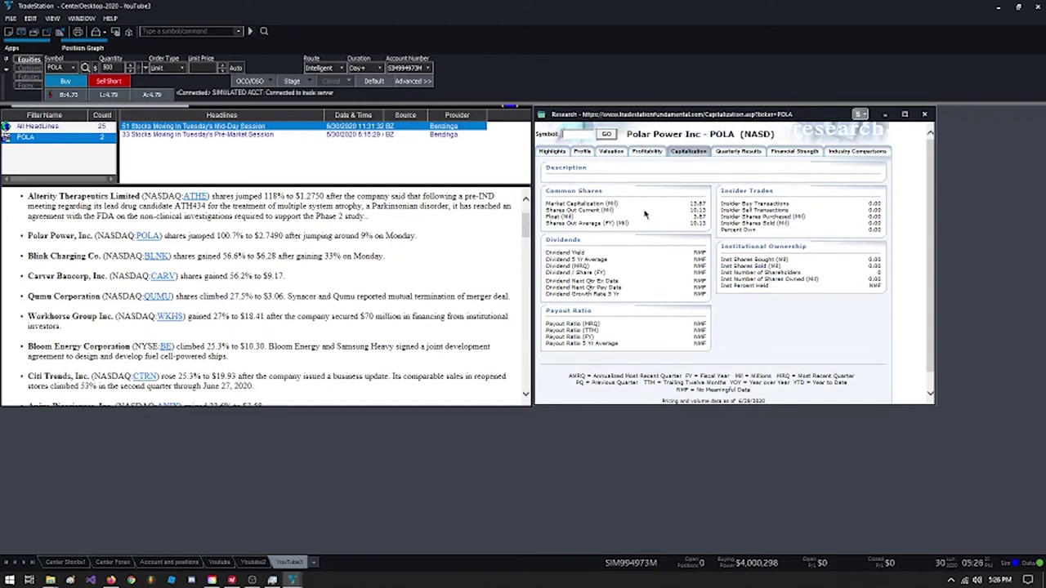
{"action": "left_click_drag", "start_coordinate": [691, 209], "coordinate": [705, 211]}
{"action": "left_click_drag", "start_coordinate": [546, 215], "coordinate": [561, 217]}
{"action": "left_click", "coordinate": [663, 217]}
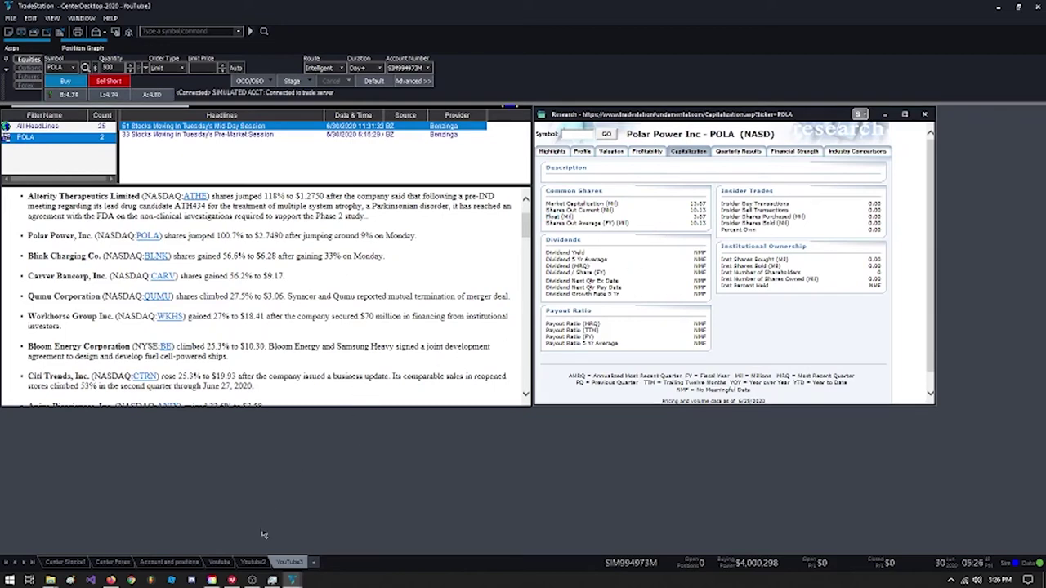
Examine the price action on the POLA 1-minute chart in the Youtube workspace, inspecting individual bars around 13:12 and 13:30
{"action": "left_click", "coordinate": [254, 563]}
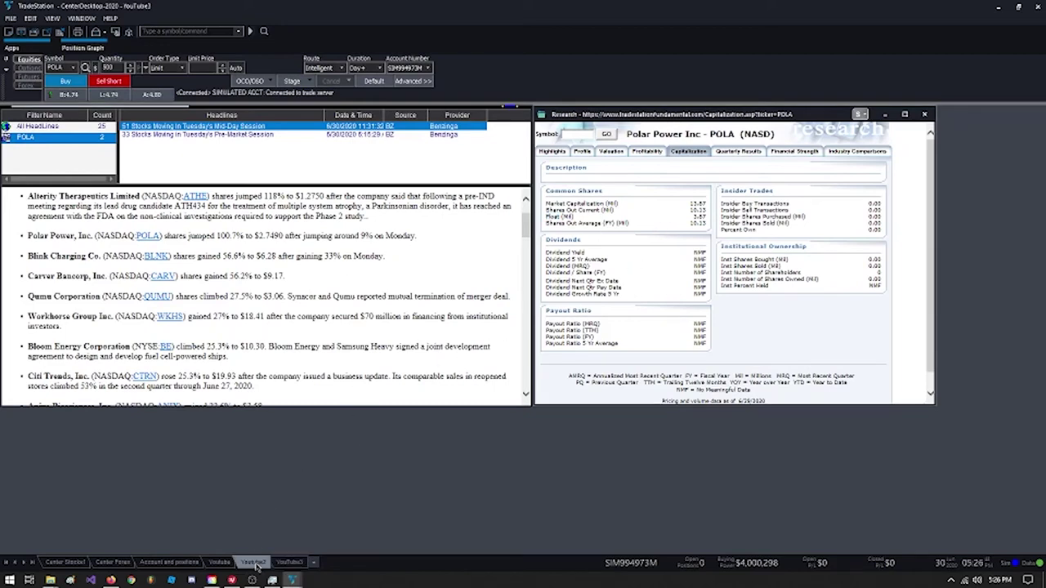
{"action": "left_click", "coordinate": [221, 563]}
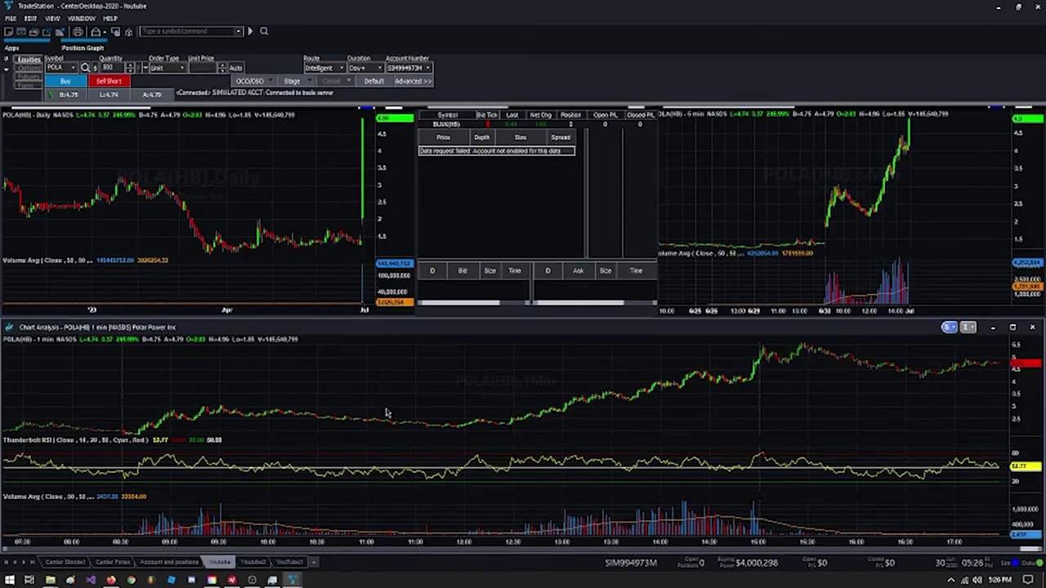
{"action": "mouse_move", "coordinate": [388, 412]}
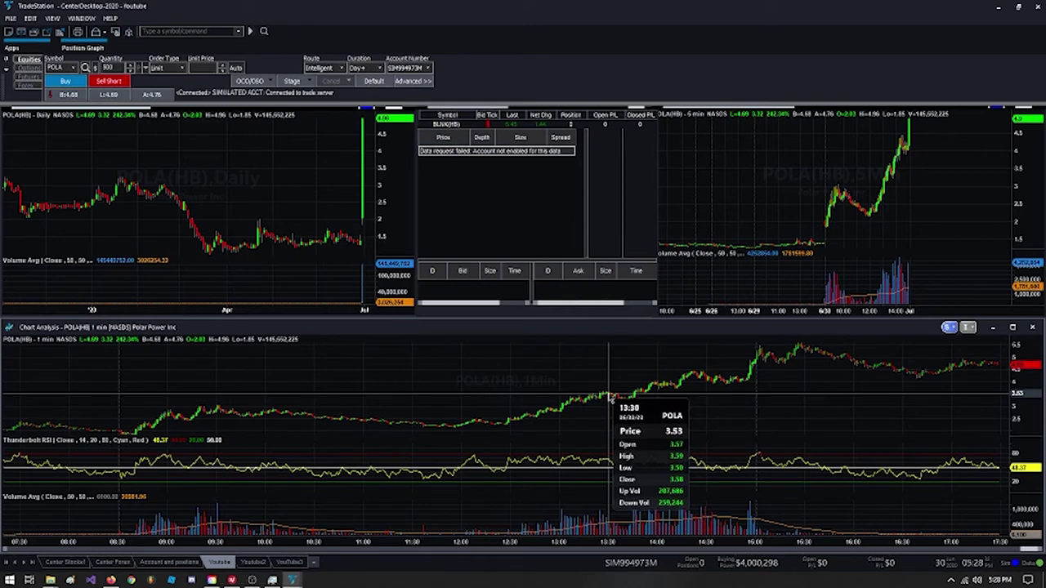
{"action": "key", "text": "ctrl+r"}
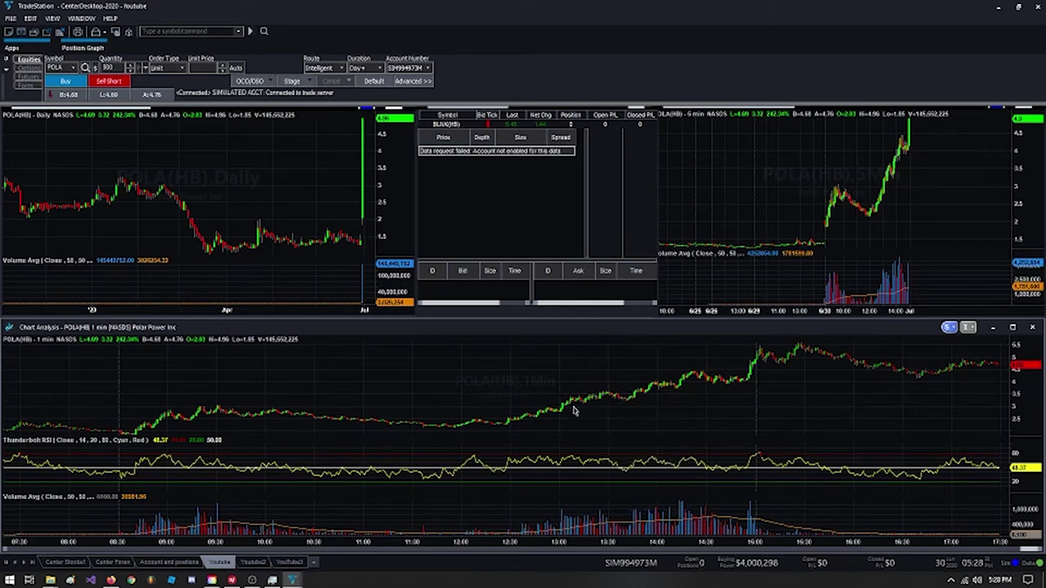
{"action": "key", "text": "ctrl+r"}
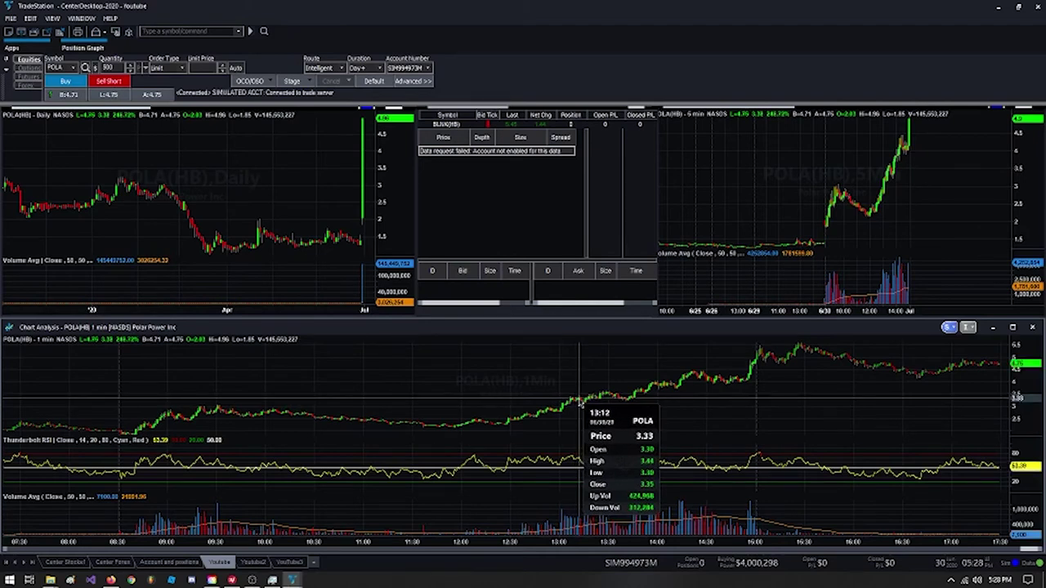
{"action": "left_click", "coordinate": [582, 402]}
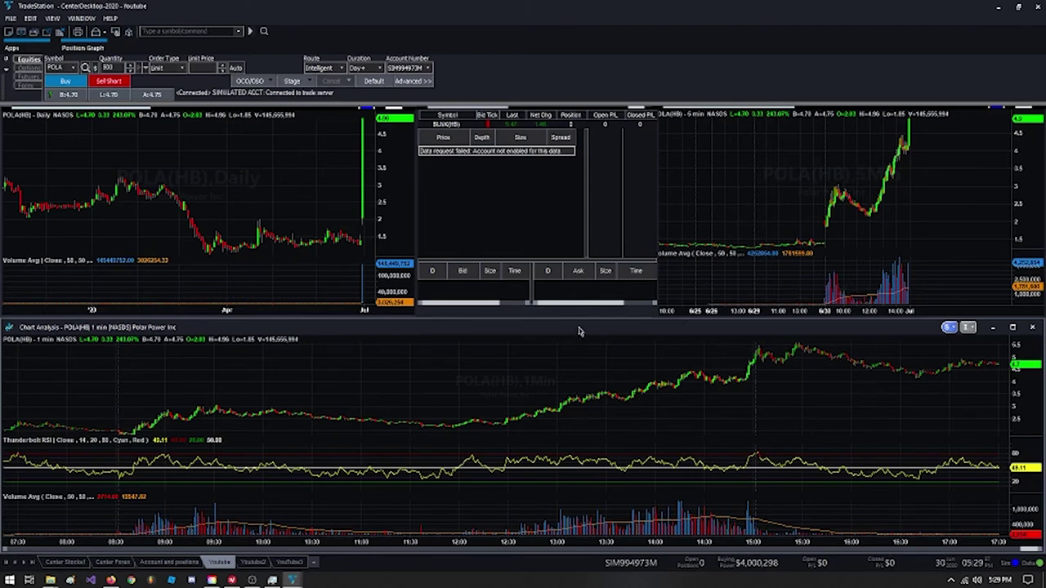
{"action": "left_click", "coordinate": [258, 562]}
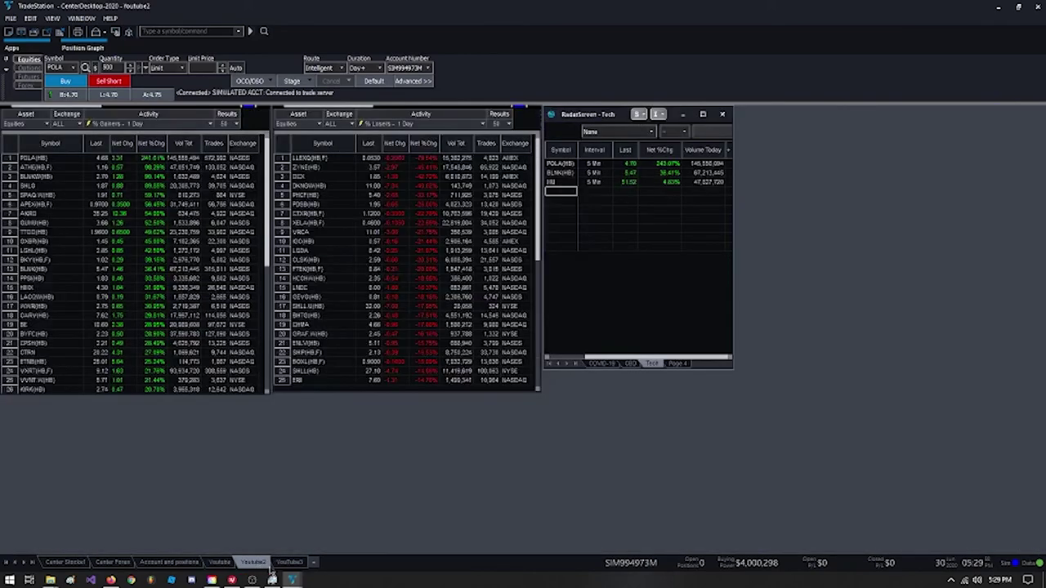
{"action": "left_click", "coordinate": [289, 563]}
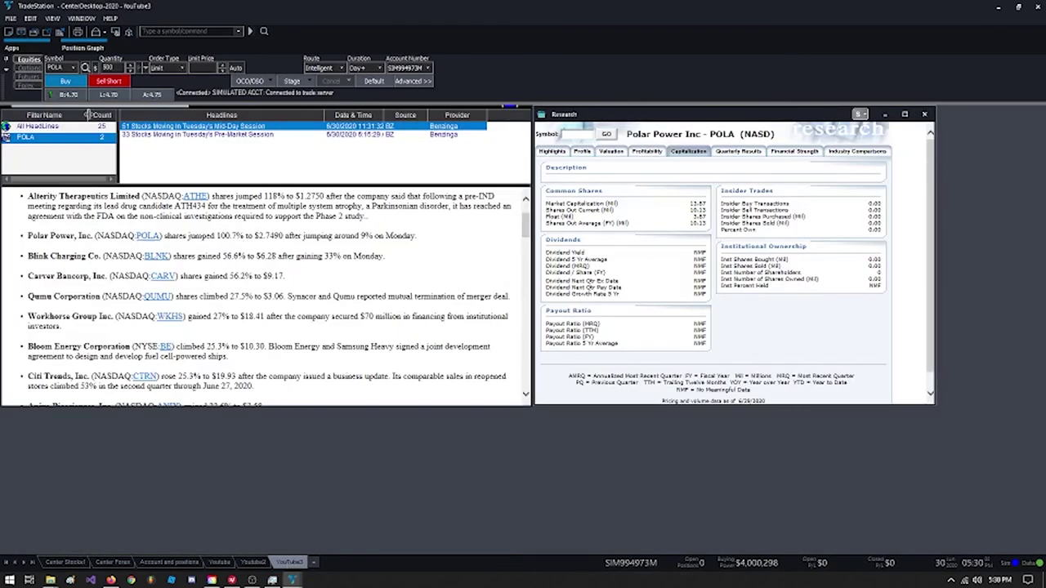
{"action": "left_click", "coordinate": [23, 49]}
{"action": "left_click", "coordinate": [253, 562]}
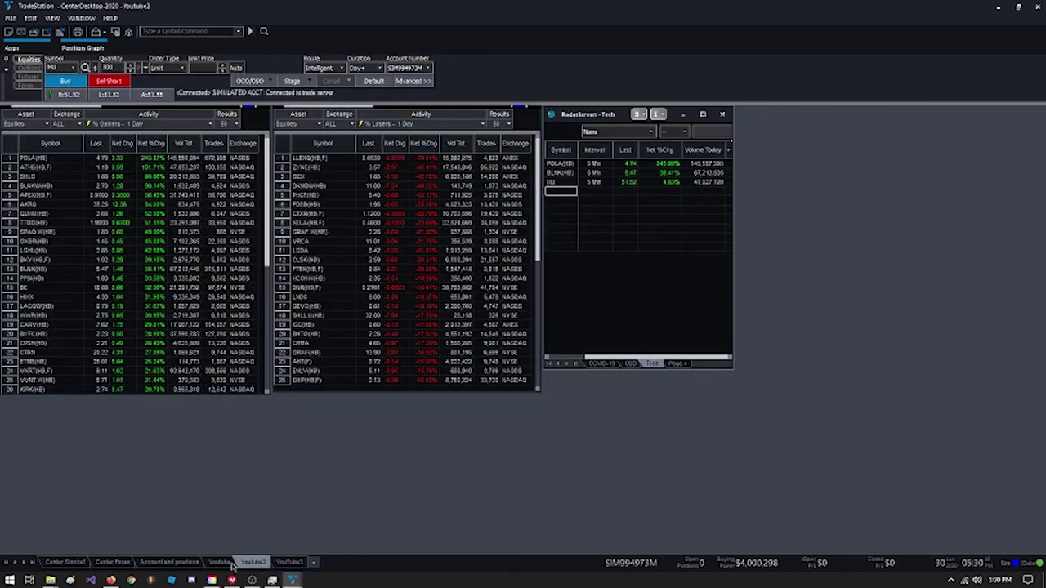
{"action": "left_click", "coordinate": [217, 562]}
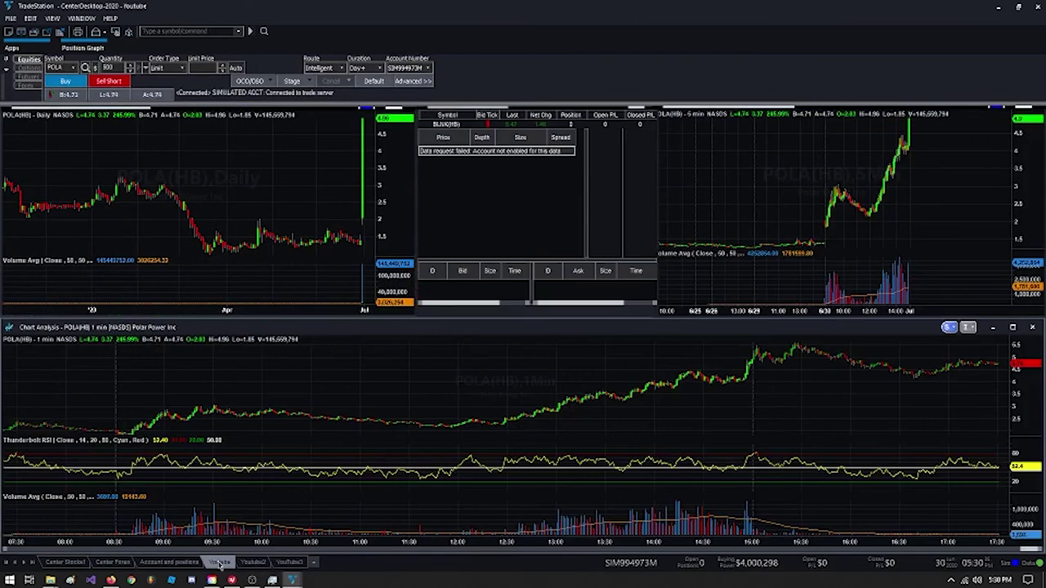
Copy the RadarScreen window in the Youtube2 workspace and close the original there
{"action": "left_click", "coordinate": [253, 562]}
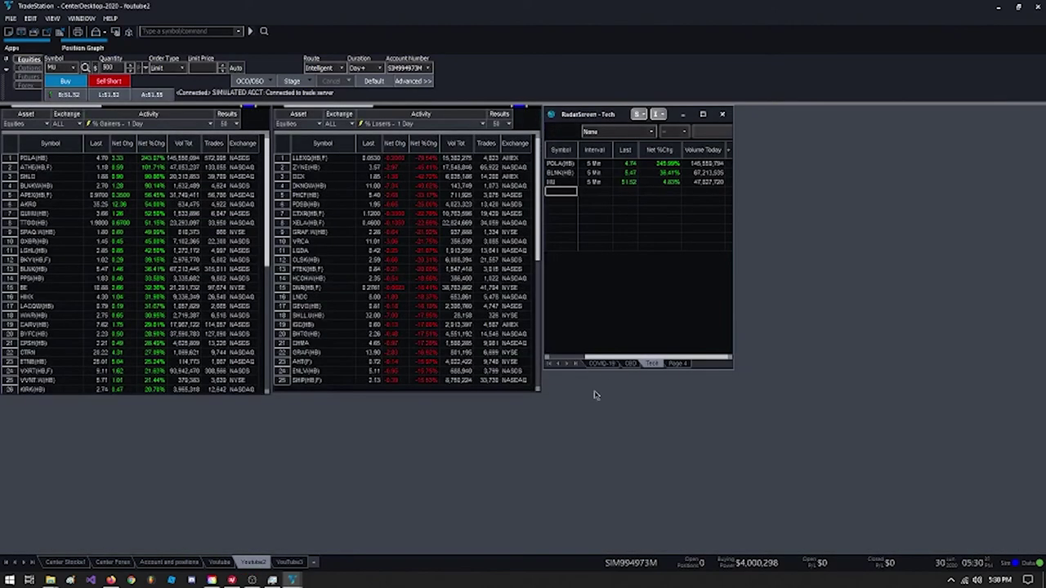
{"action": "right_click", "coordinate": [716, 367]}
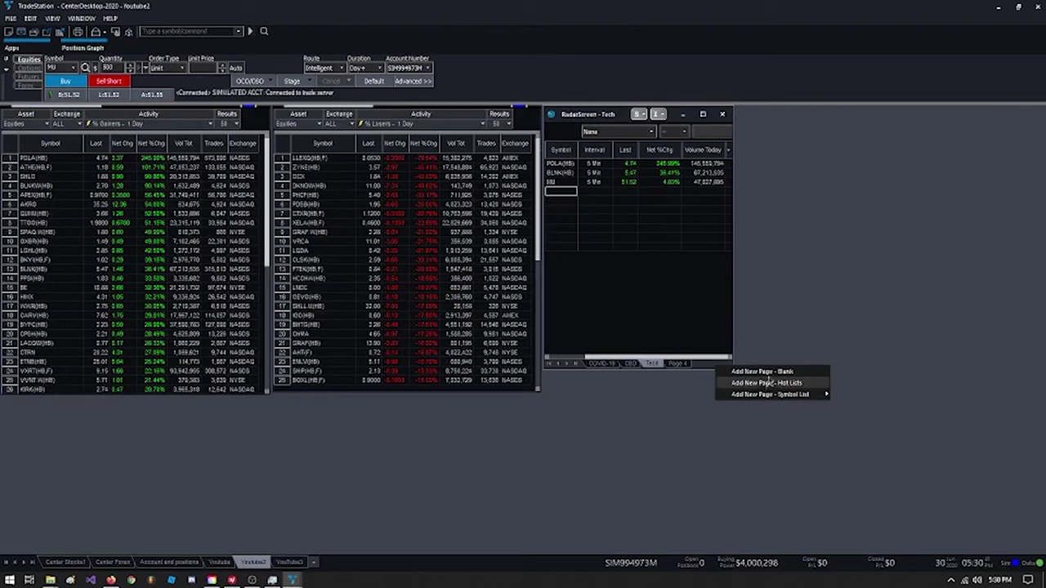
{"action": "left_click", "coordinate": [560, 209]}
{"action": "right_click", "coordinate": [560, 209]}
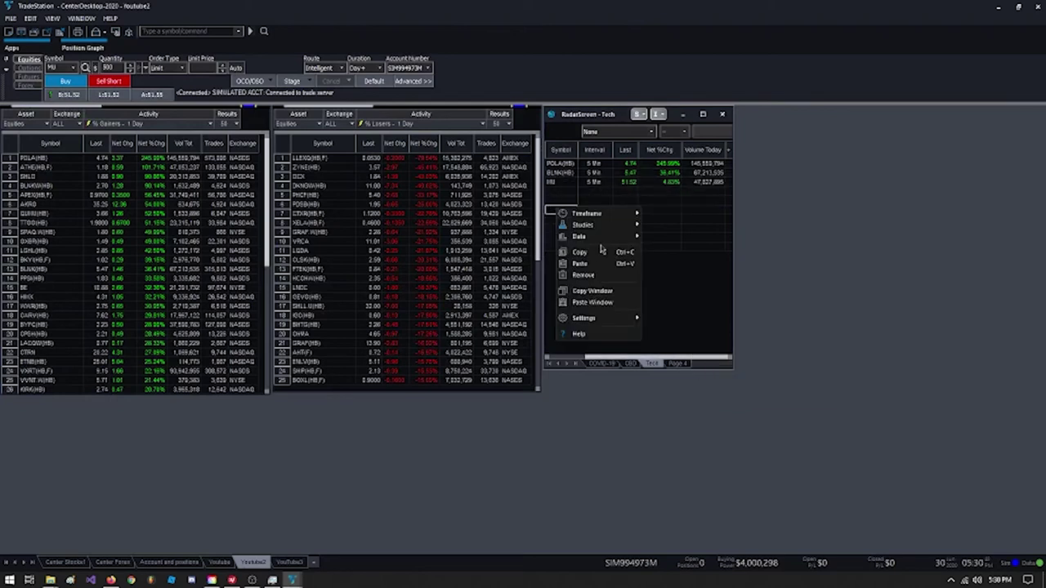
{"action": "left_click", "coordinate": [594, 295]}
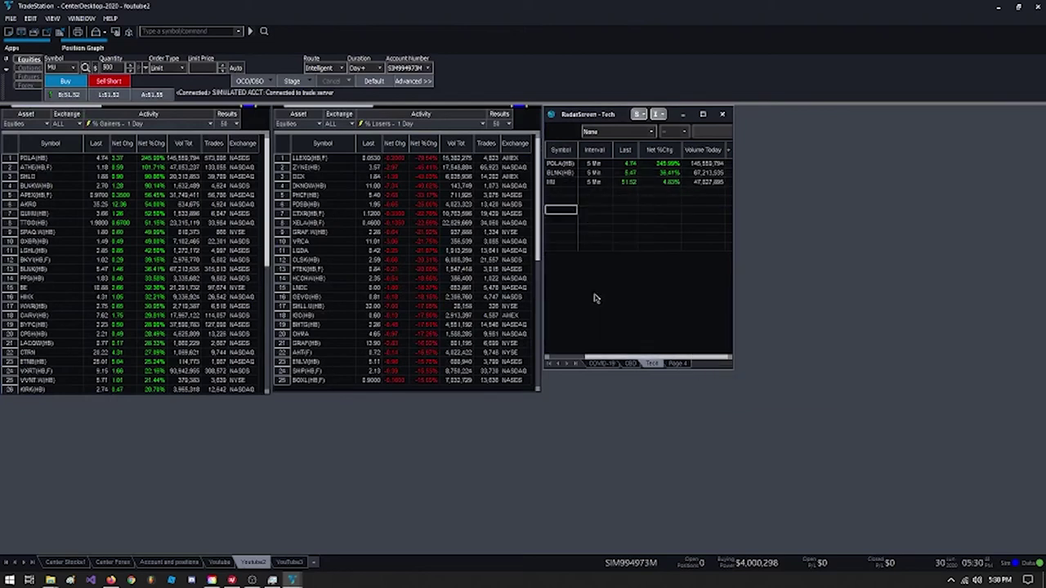
{"action": "left_click", "coordinate": [724, 116]}
Paste the copied RadarScreen window into the Youtube workspace
{"action": "left_click", "coordinate": [219, 563]}
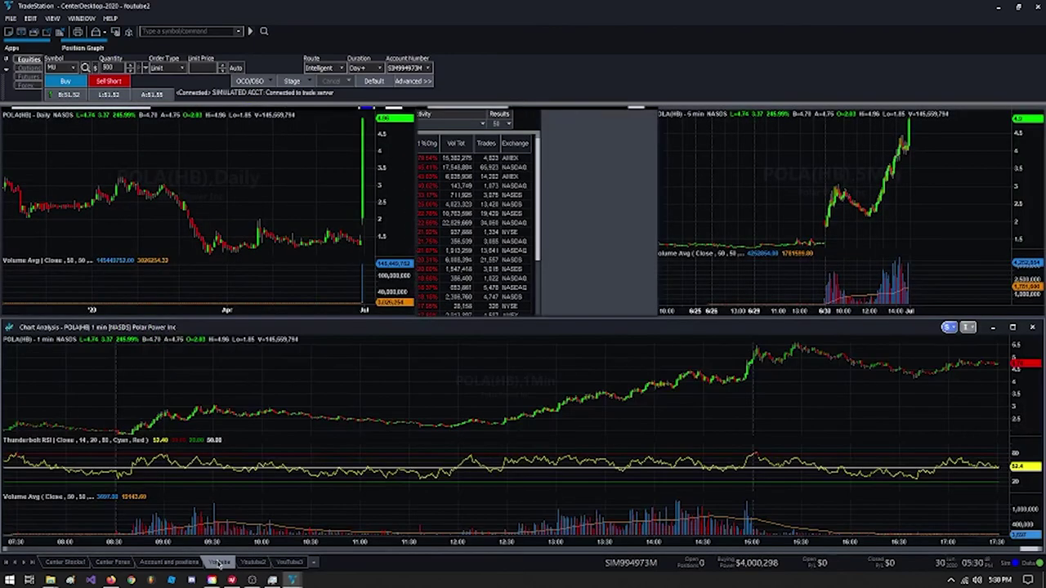
{"action": "right_click", "coordinate": [362, 330]}
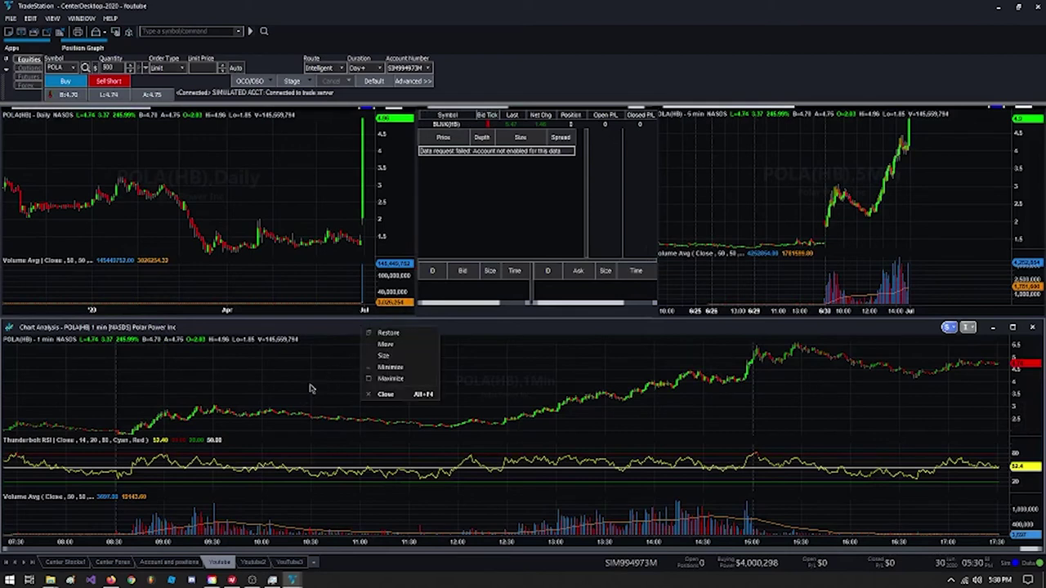
{"action": "left_click", "coordinate": [623, 320]}
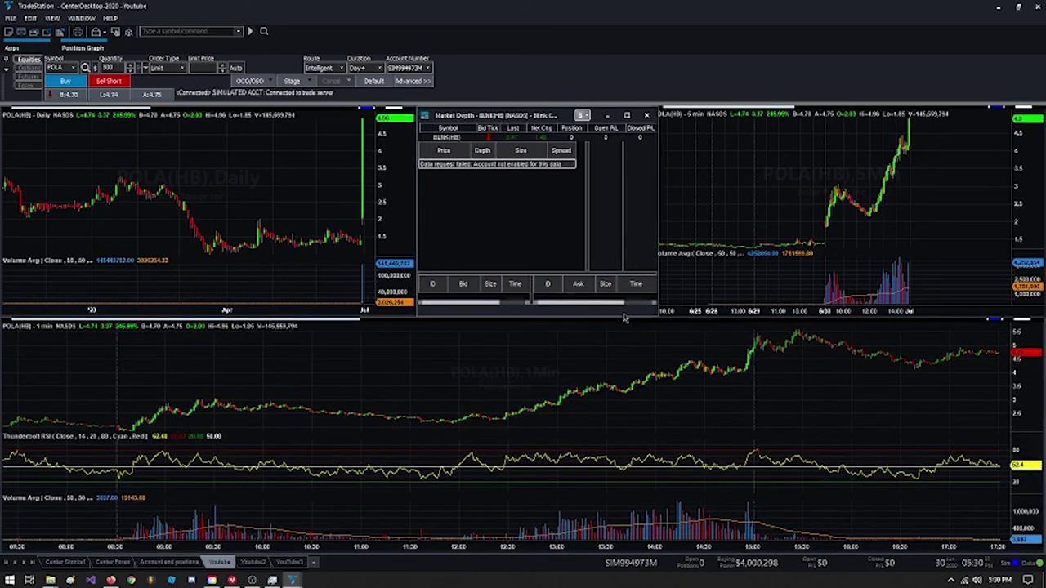
{"action": "right_click", "coordinate": [624, 305]}
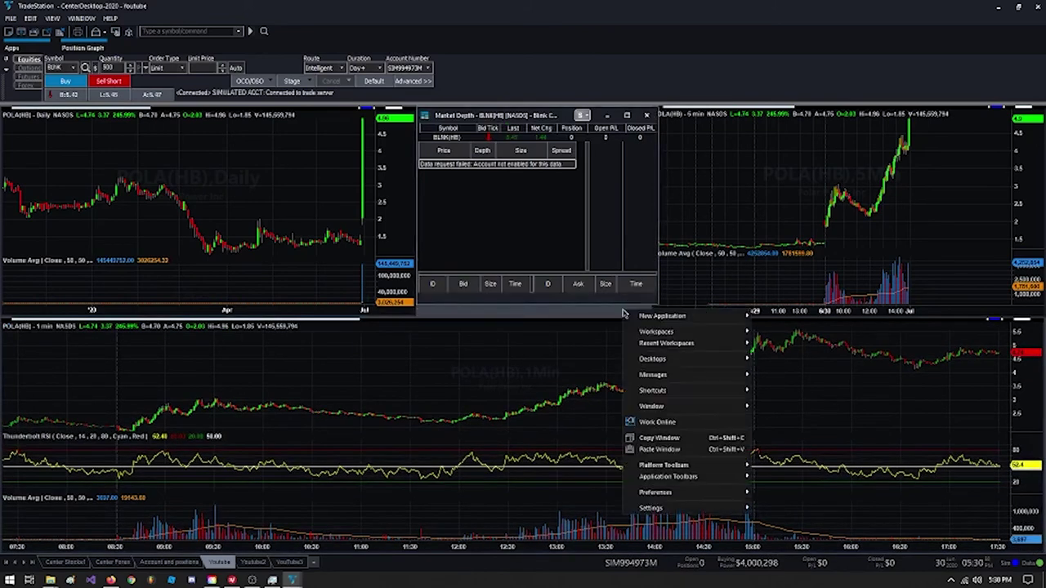
{"action": "left_click", "coordinate": [657, 450]}
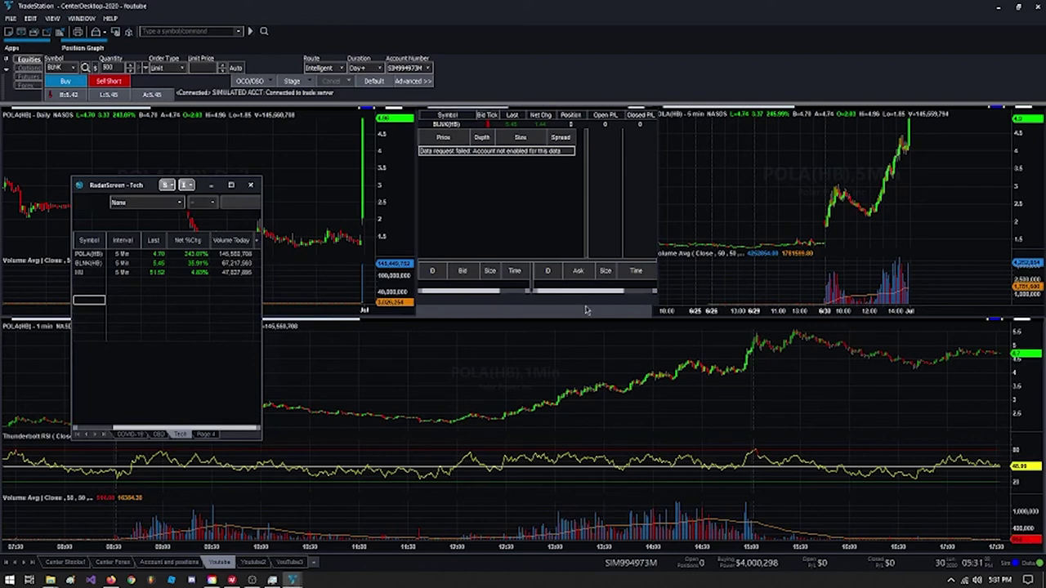
Close the Market Depth window and fit the RadarScreen into its place between the daily and 5-minute charts, above the 1-minute chart
{"action": "mouse_move", "coordinate": [588, 294]}
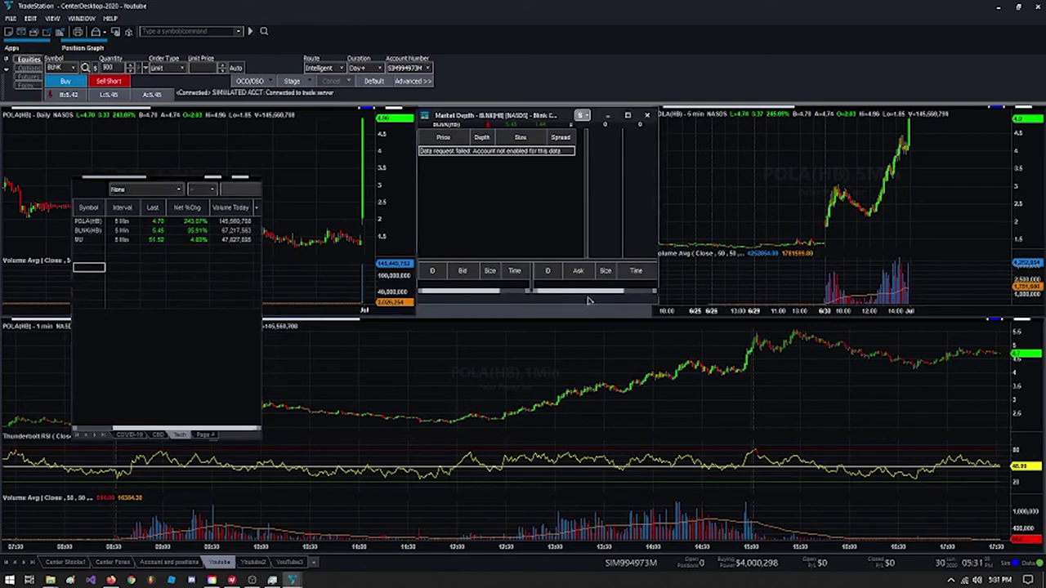
{"action": "left_click", "coordinate": [645, 117]}
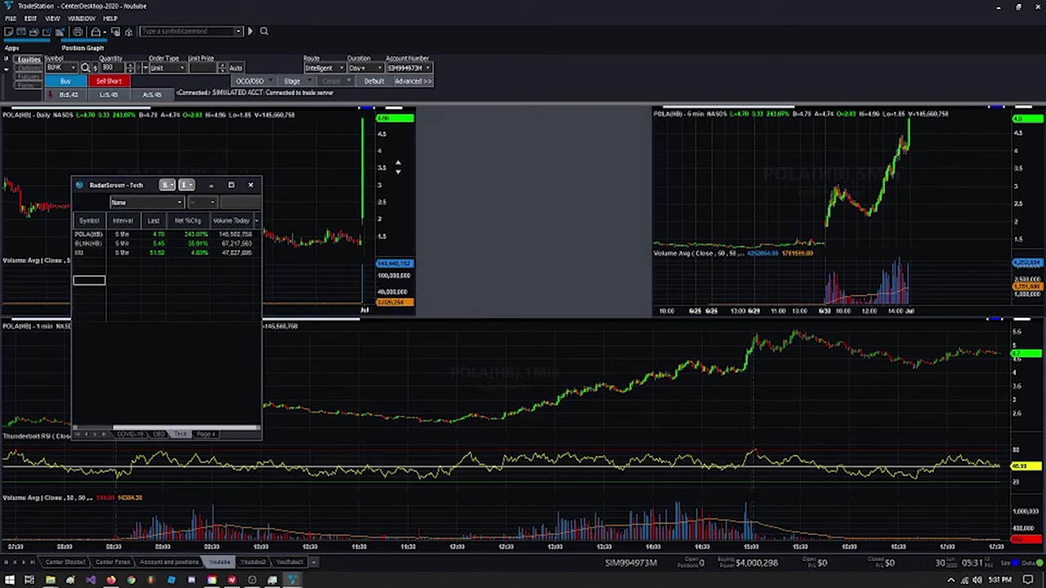
{"action": "left_click_drag", "start_coordinate": [141, 187], "coordinate": [488, 119]}
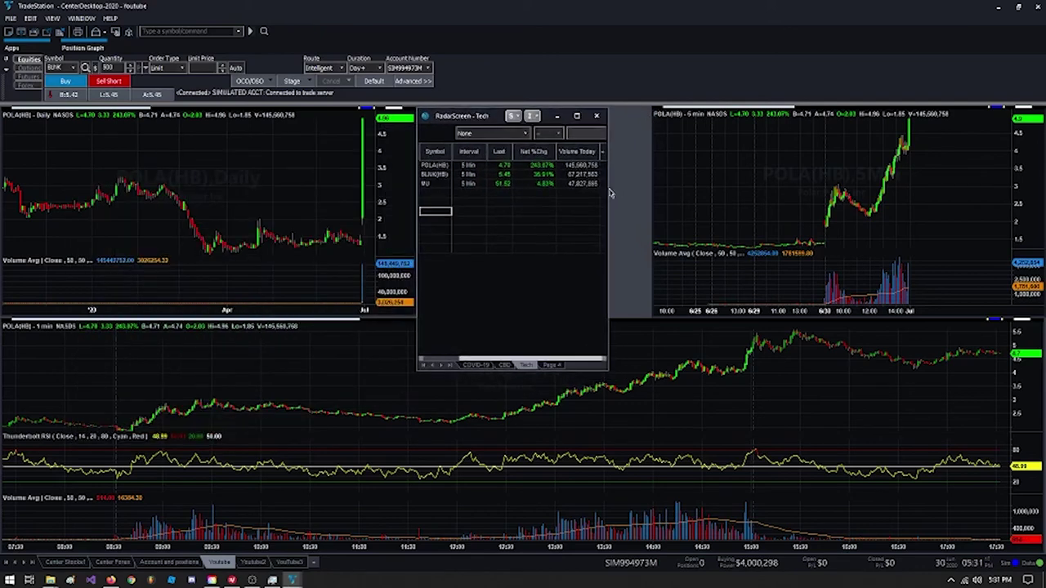
{"action": "left_click_drag", "start_coordinate": [608, 193], "coordinate": [648, 190]}
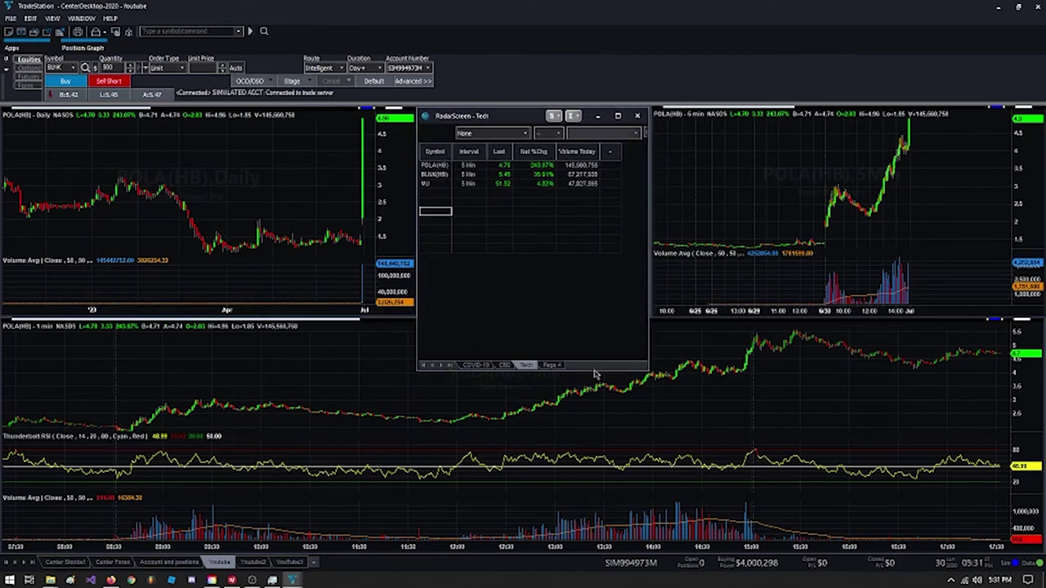
{"action": "left_click_drag", "start_coordinate": [595, 372], "coordinate": [598, 315]}
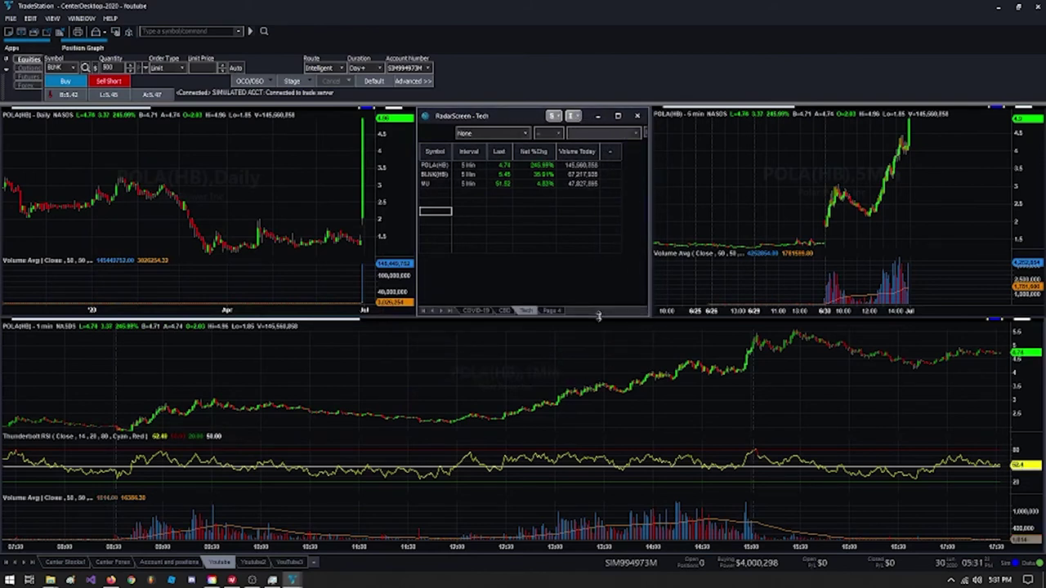
Check the layouts of the Youtube2 and YouTube3 workspaces, ending on Youtube2
{"action": "left_click", "coordinate": [254, 562]}
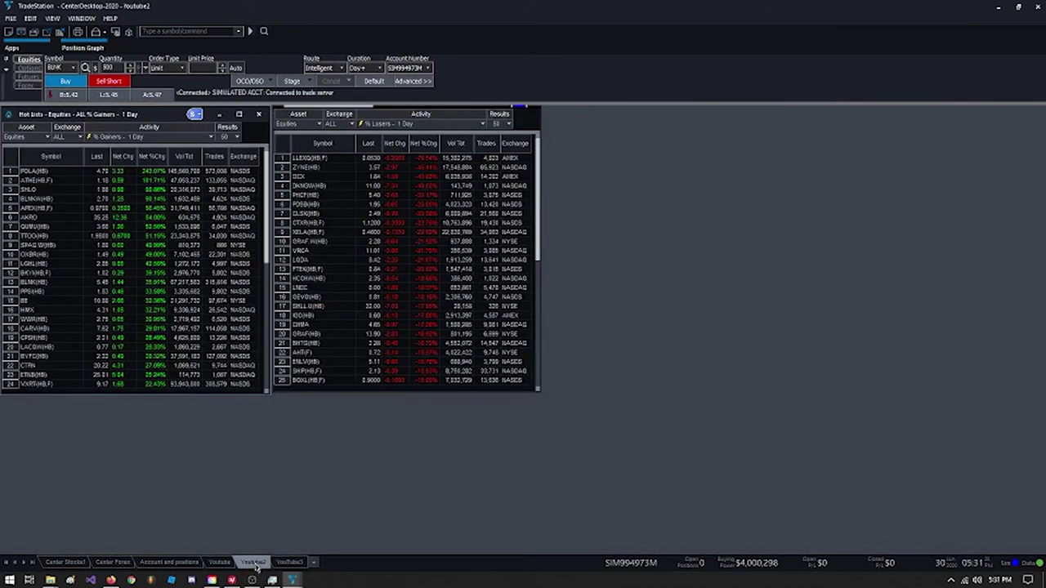
{"action": "left_click", "coordinate": [289, 563]}
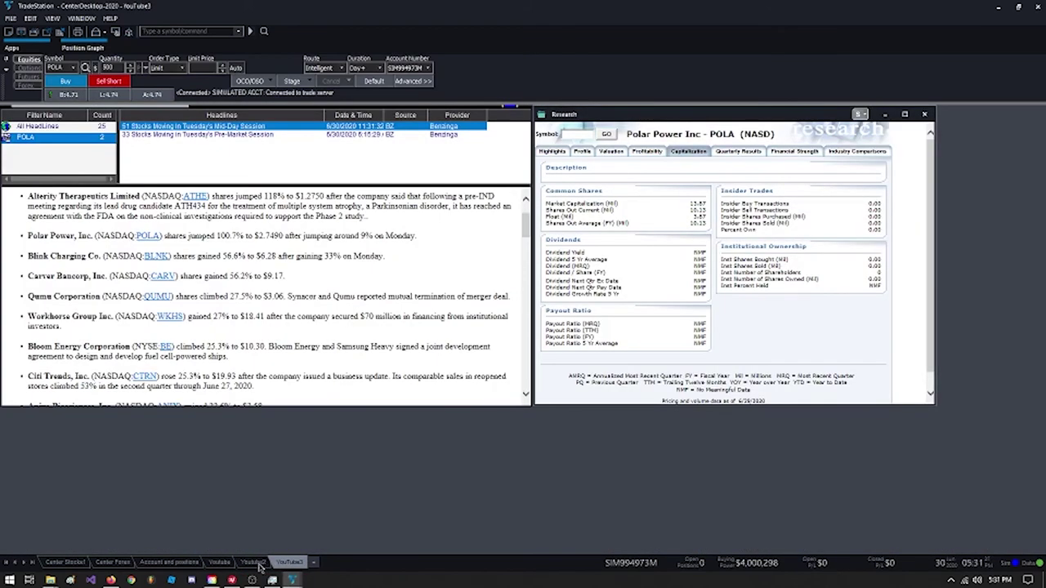
{"action": "left_click", "coordinate": [254, 562]}
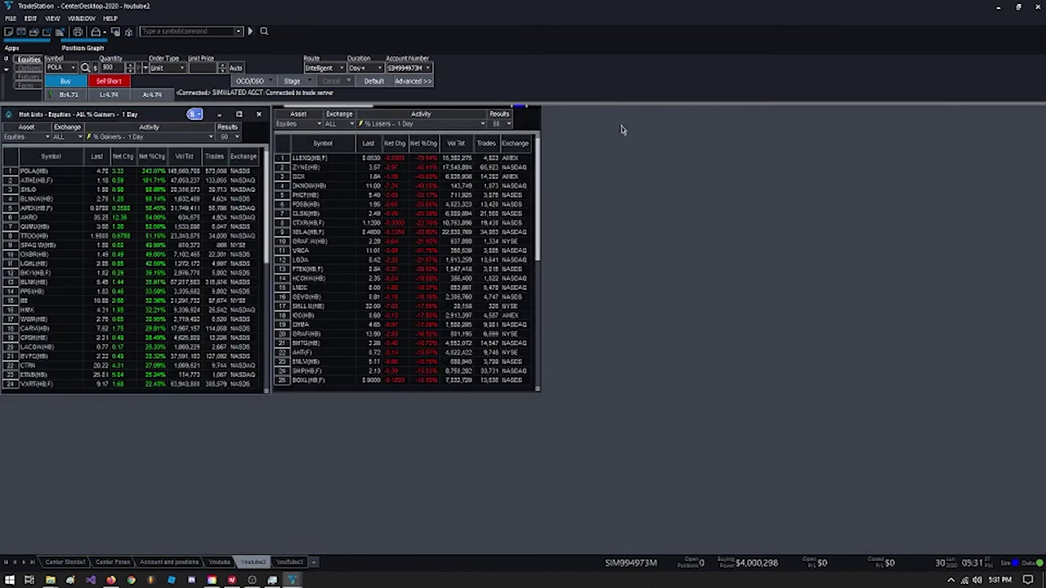
Add a Market Depth window to the Youtube2 workspace, placed beside the % Losers hot list and matched to its height
{"action": "left_click", "coordinate": [16, 47]}
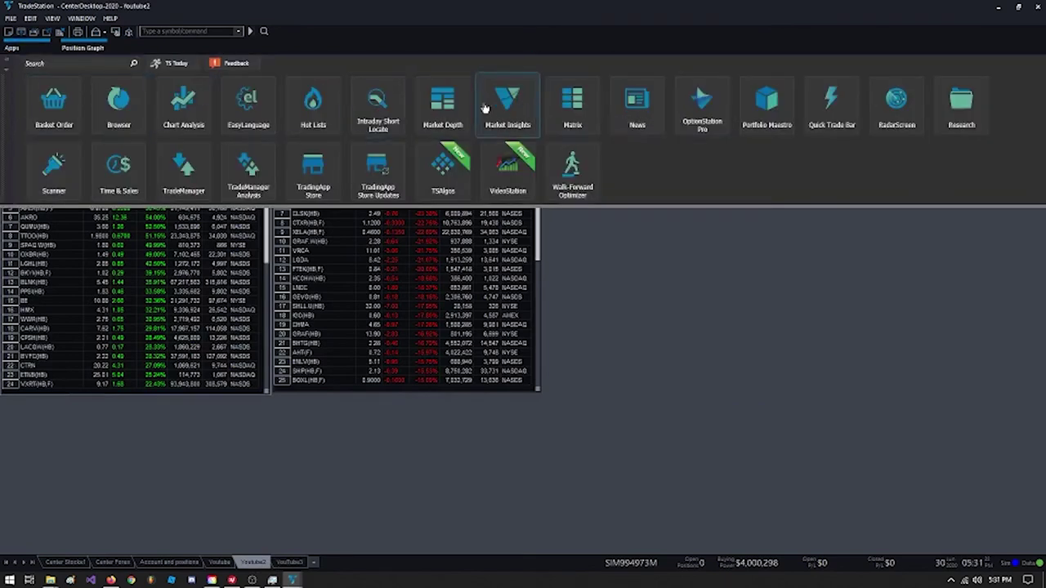
{"action": "left_click", "coordinate": [444, 112]}
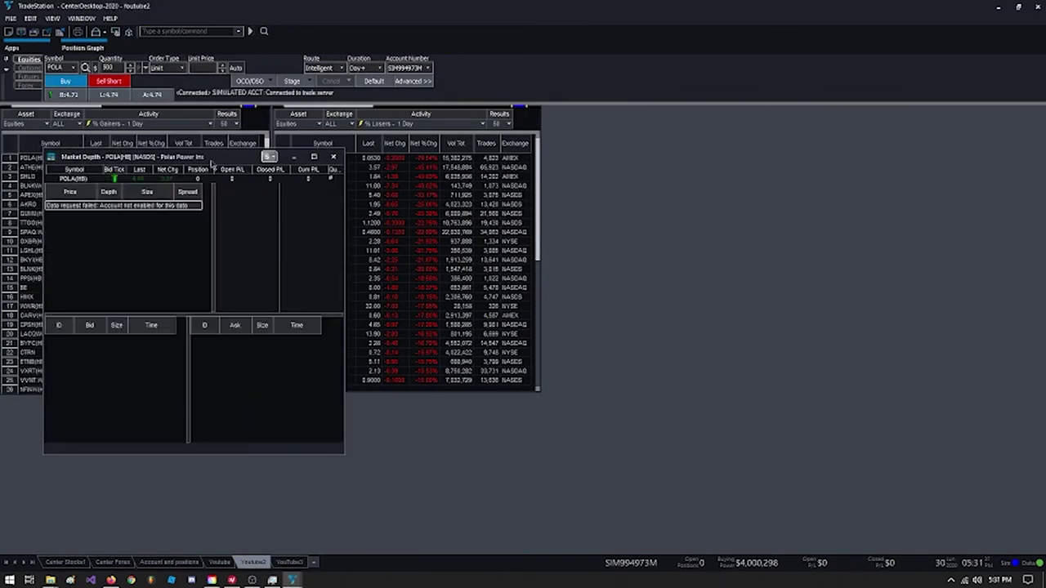
{"action": "left_click_drag", "start_coordinate": [210, 162], "coordinate": [710, 122]}
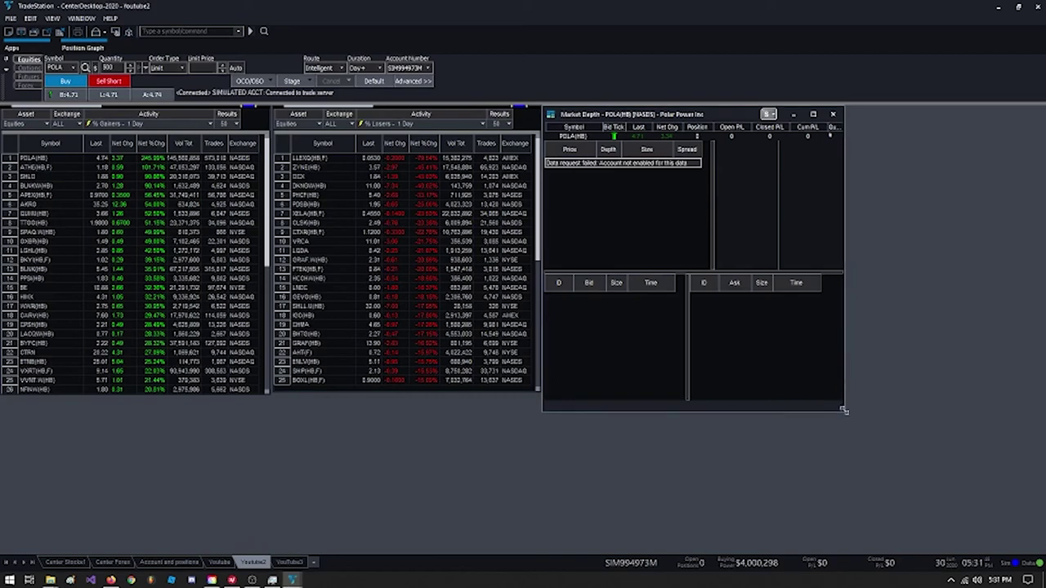
{"action": "left_click_drag", "start_coordinate": [844, 411], "coordinate": [844, 392]}
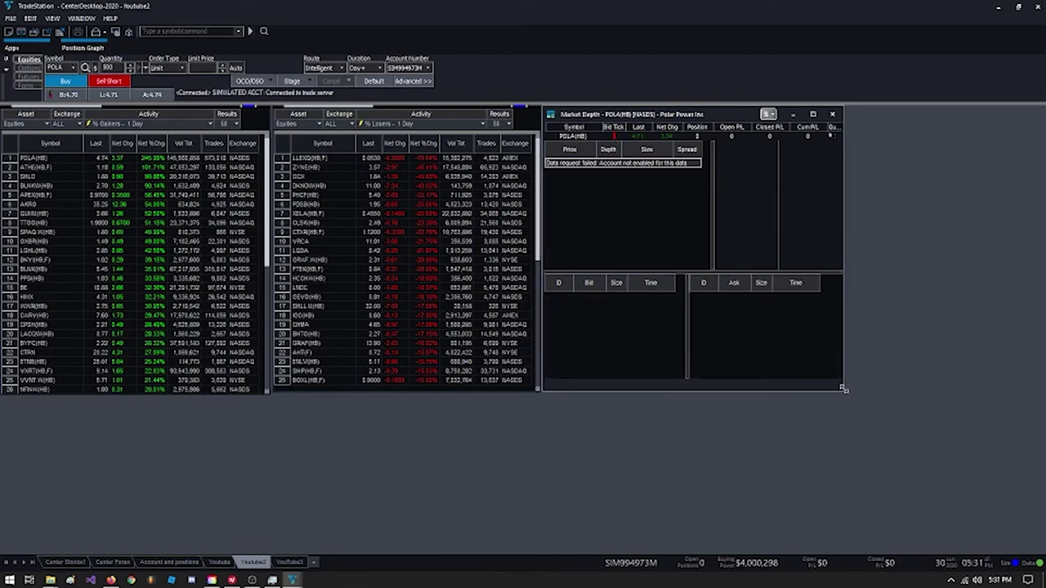
Add a Time & Sales window to the Youtube2 workspace and move it to the far side of the Market Depth window
{"action": "left_click", "coordinate": [16, 48]}
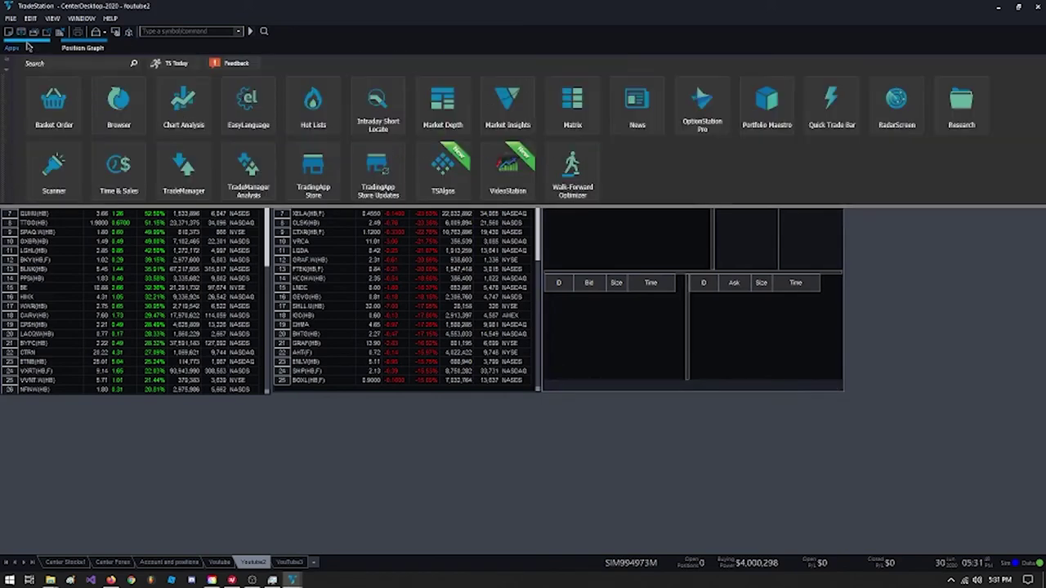
{"action": "left_click", "coordinate": [120, 167]}
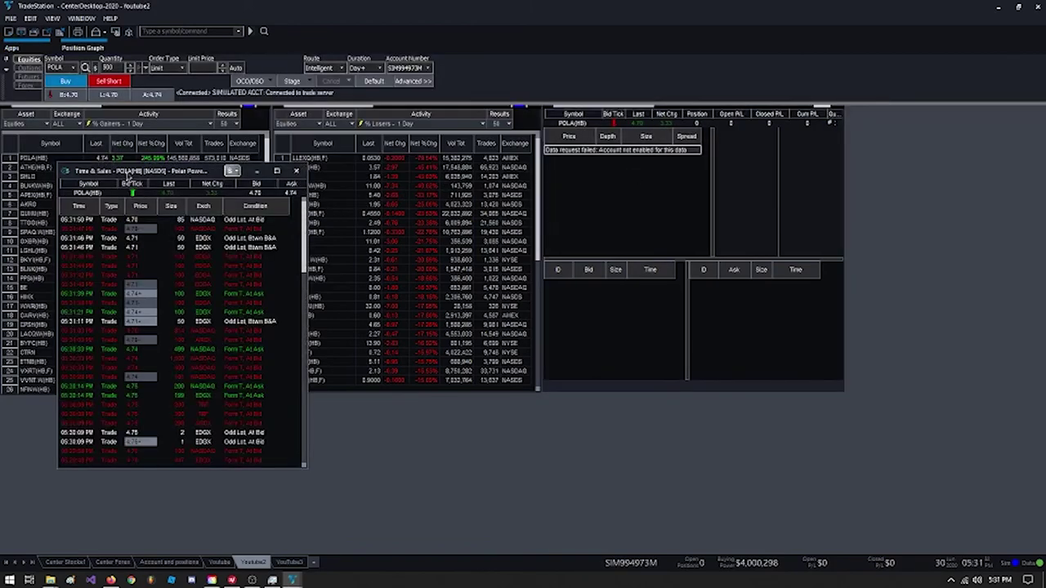
{"action": "left_click_drag", "start_coordinate": [128, 175], "coordinate": [870, 120]}
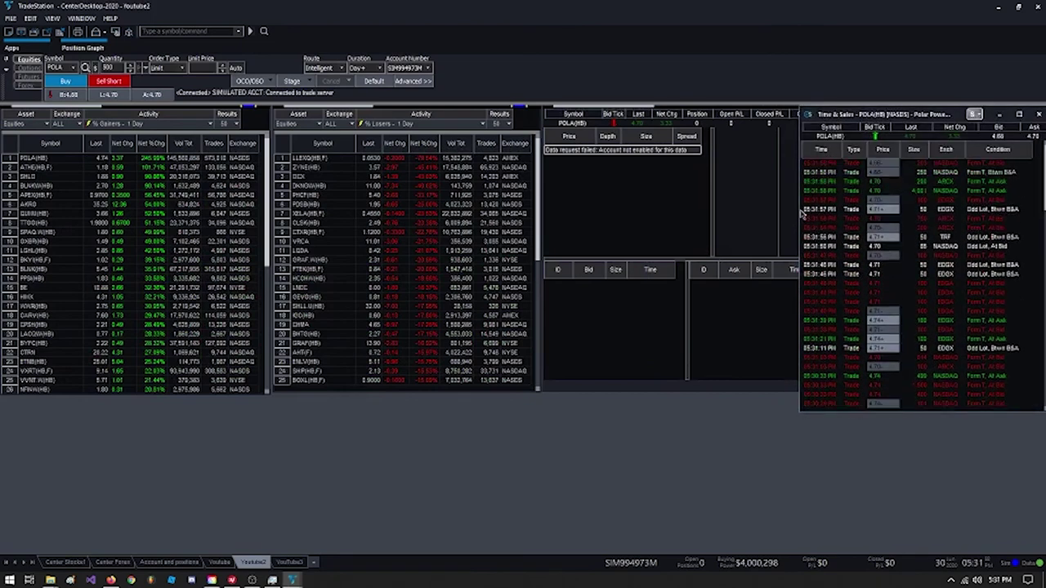
Narrow the Market Depth window, then align the Time & Sales window beside it and lengthen it to nearly the workspace's lower edge
{"action": "mouse_move", "coordinate": [795, 210]}
{"action": "left_mouse_down"}
{"action": "mouse_move", "coordinate": [877, 206]}
{"action": "mouse_move", "coordinate": [809, 200]}
{"action": "left_mouse_up"}
{"action": "left_click", "coordinate": [844, 201]}
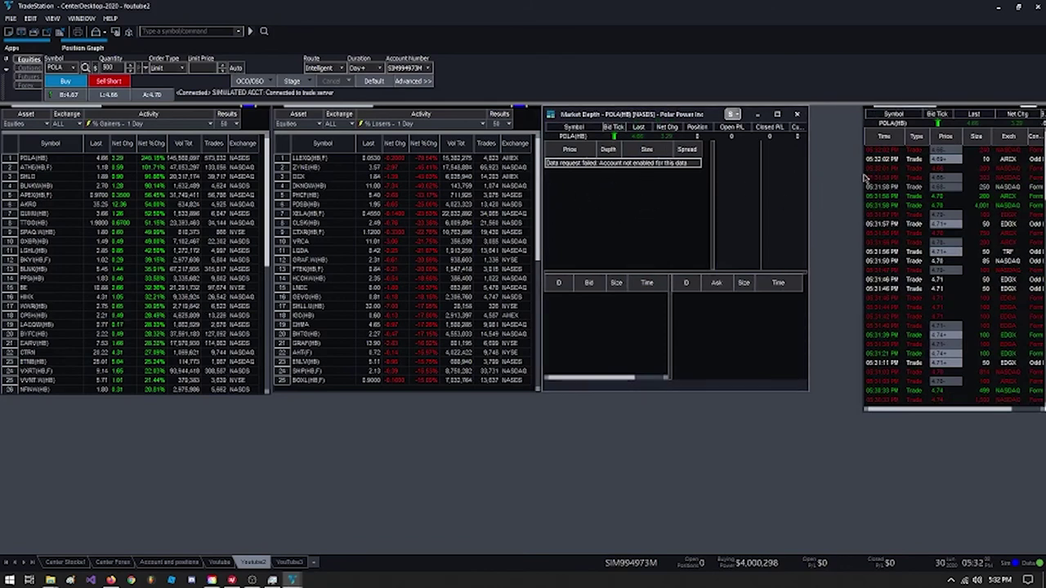
{"action": "left_click", "coordinate": [864, 124]}
{"action": "left_click_drag", "start_coordinate": [862, 121], "coordinate": [812, 118]}
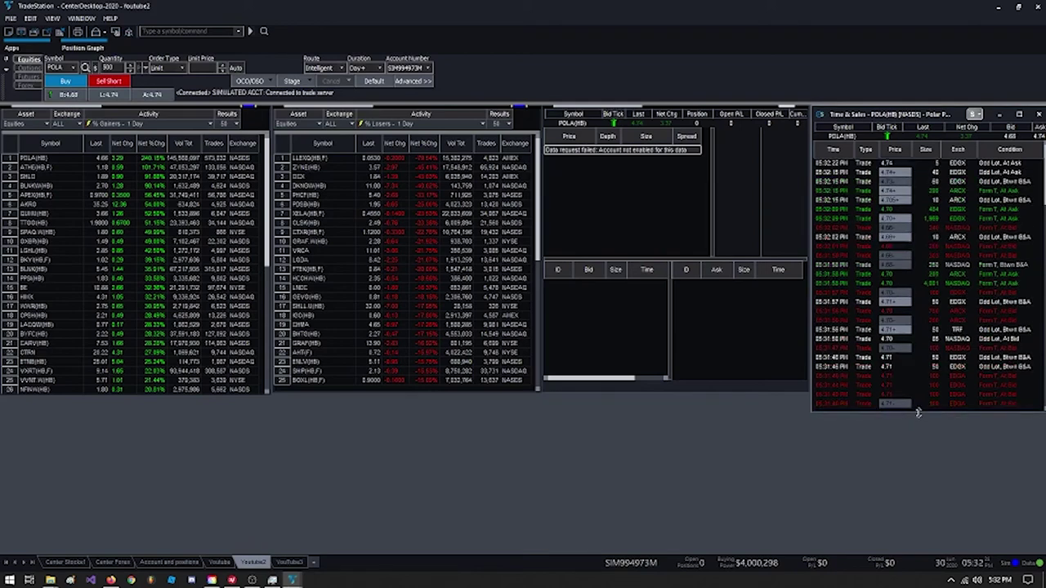
{"action": "left_click_drag", "start_coordinate": [918, 413], "coordinate": [918, 545]}
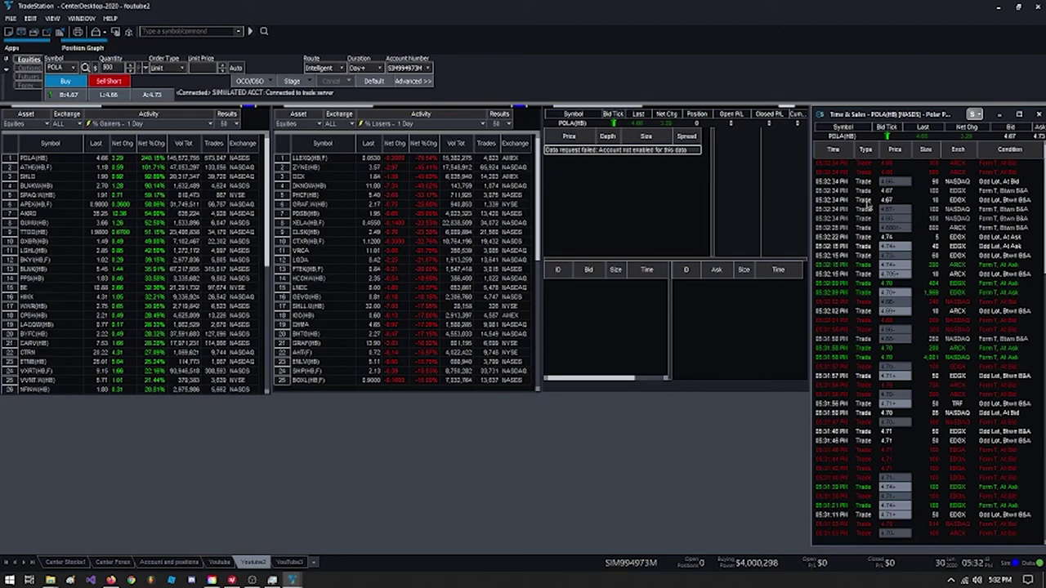
{"action": "left_click", "coordinate": [830, 201]}
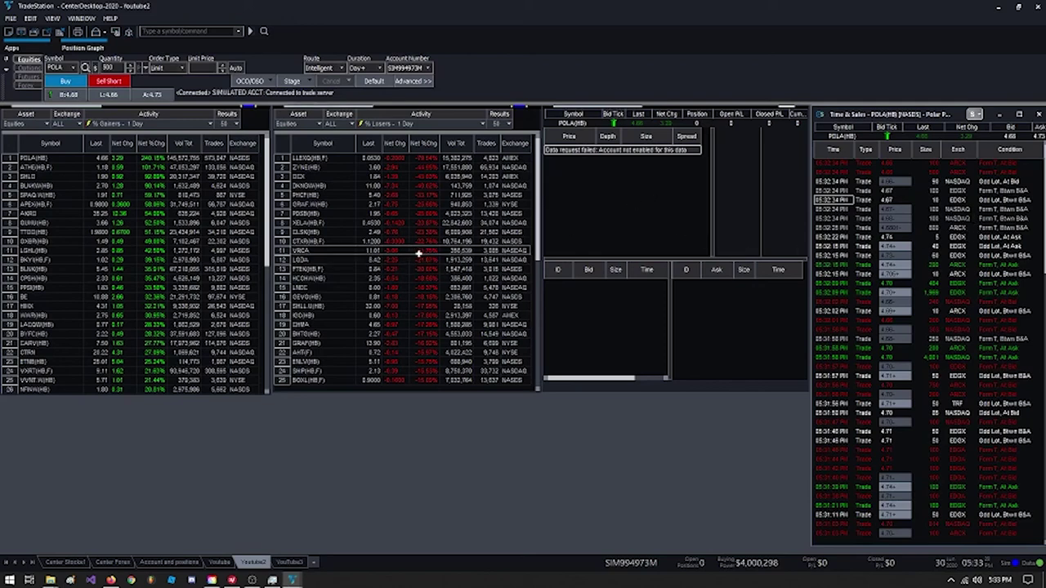
Lengthen the News and Research windows in the YouTube3 workspace downward to about the same height
{"action": "left_click", "coordinate": [219, 563]}
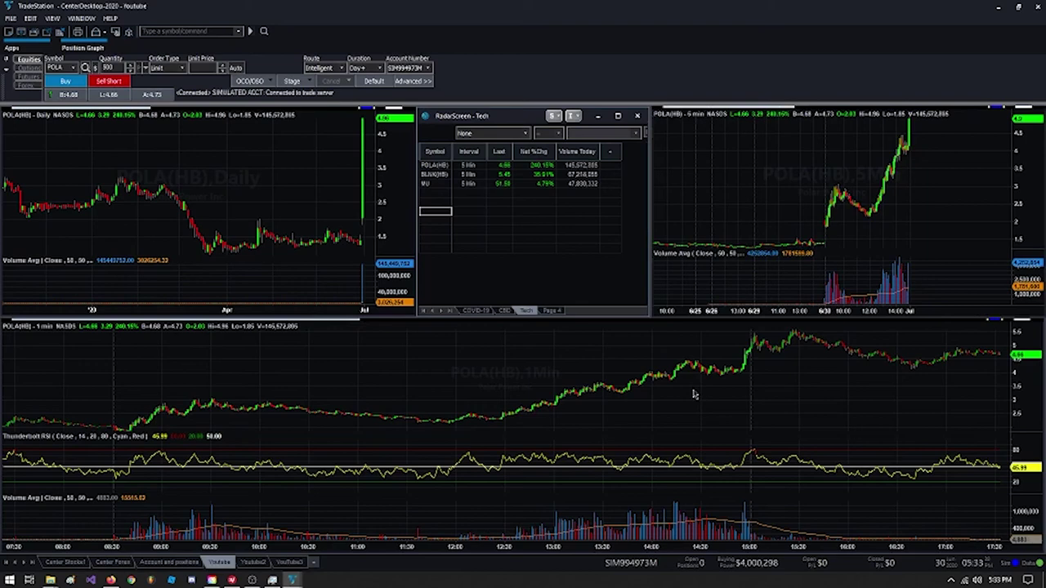
{"action": "left_click", "coordinate": [288, 563]}
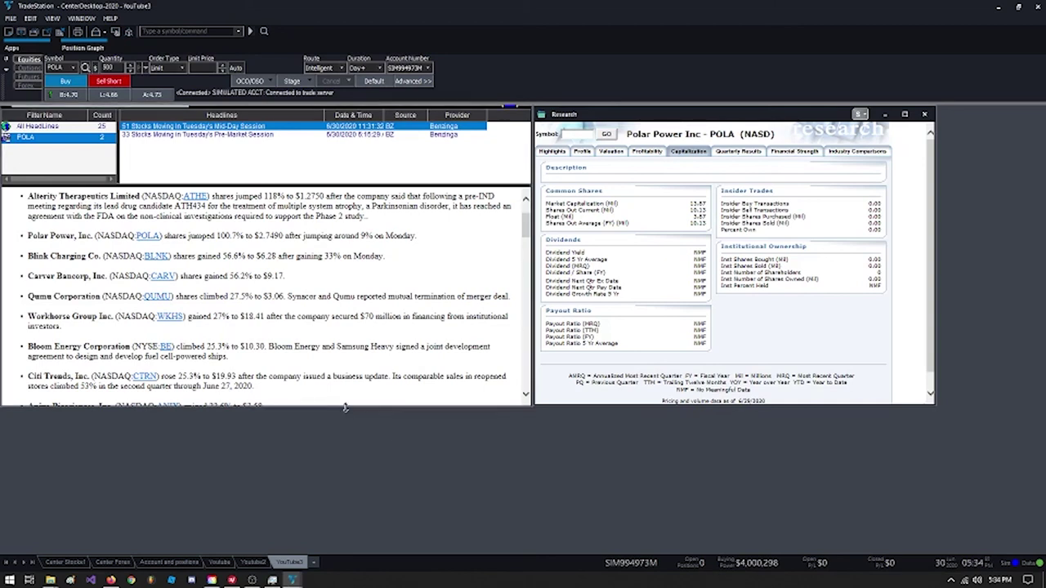
{"action": "left_click_drag", "start_coordinate": [344, 407], "coordinate": [344, 464]}
{"action": "left_click", "coordinate": [581, 410]}
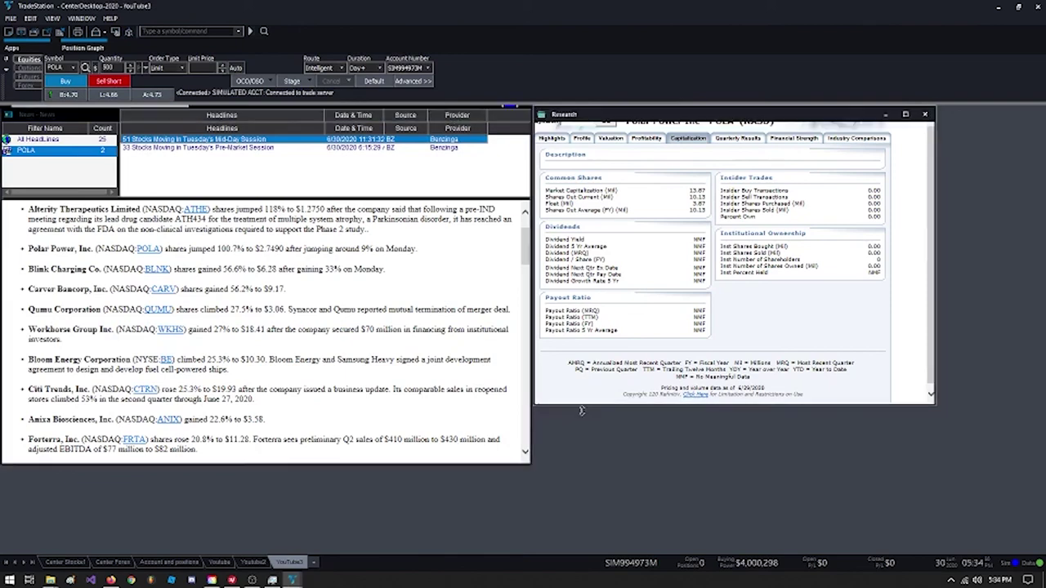
{"action": "left_click_drag", "start_coordinate": [580, 410], "coordinate": [581, 464]}
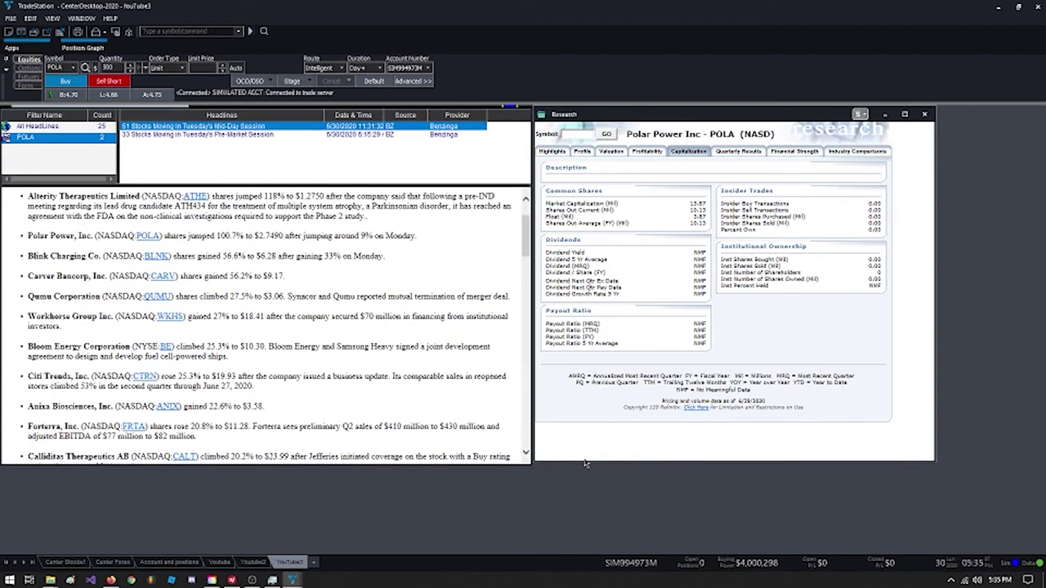
Review the finished layouts of the Youtube, Youtube2 and YouTube3 workspaces, ending on Youtube
{"action": "left_click", "coordinate": [259, 565]}
{"action": "left_click", "coordinate": [225, 565]}
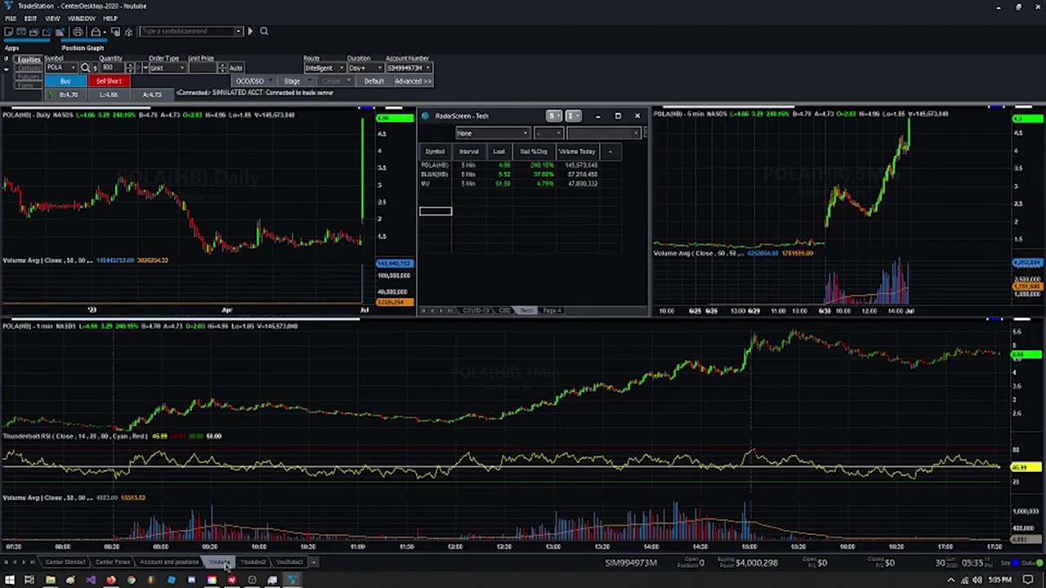
{"action": "left_click", "coordinate": [253, 566]}
{"action": "left_click", "coordinate": [291, 566]}
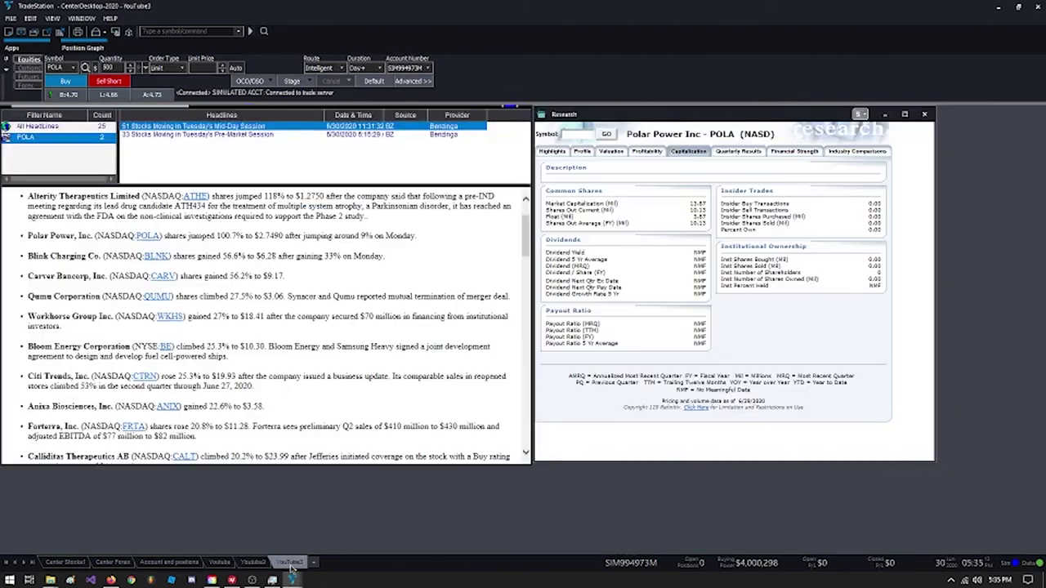
{"action": "left_click", "coordinate": [254, 565]}
{"action": "left_click", "coordinate": [227, 566]}
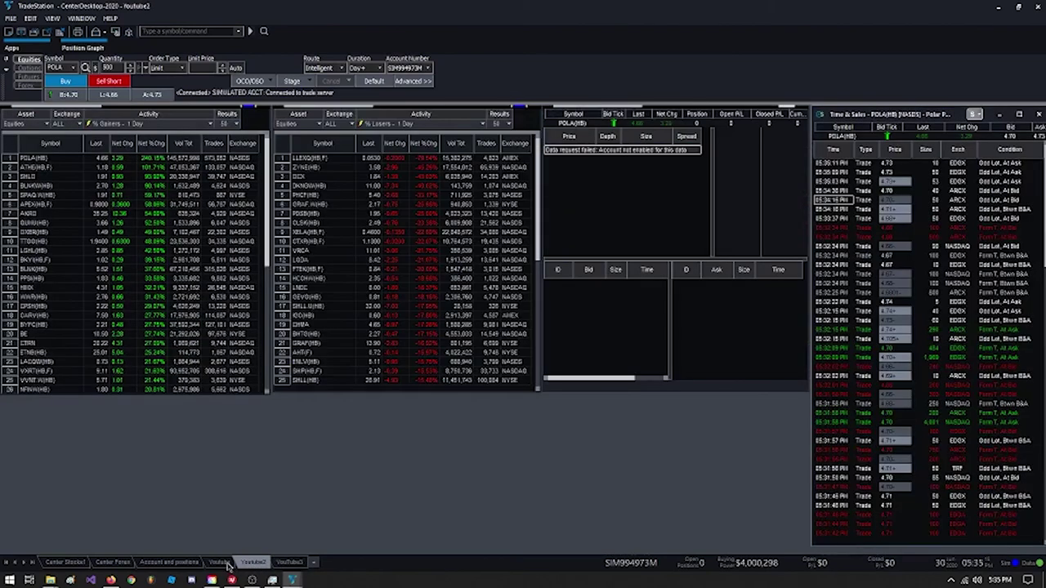